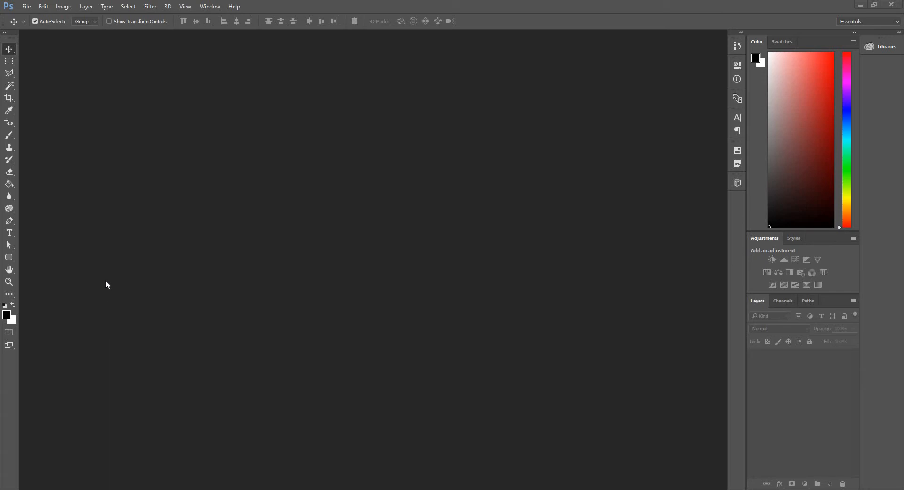
Create a new document measured in inches, with a width of 9 and a height of 4.
left_click(27, 6)
left_click(28, 17)
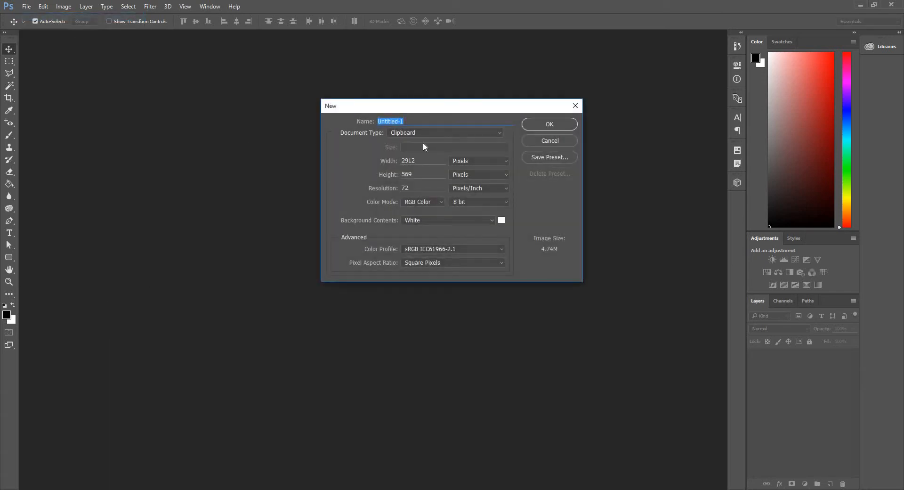
left_click(484, 162)
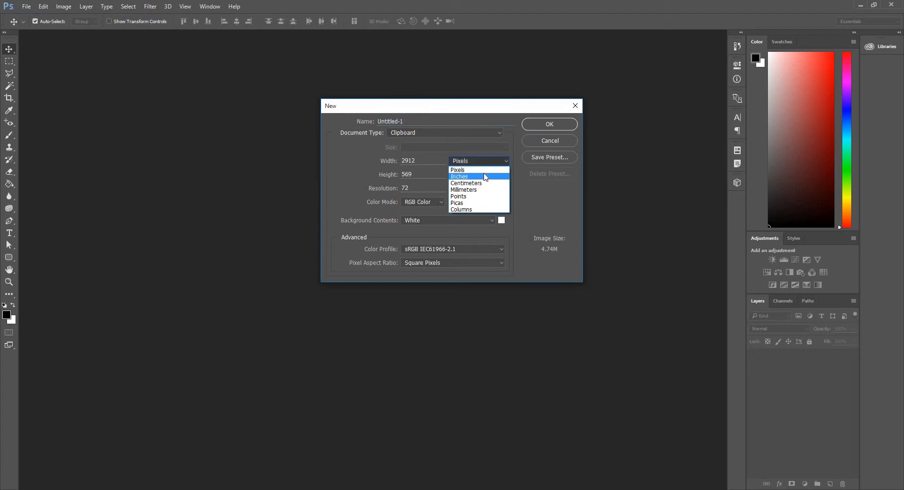
left_click(484, 177)
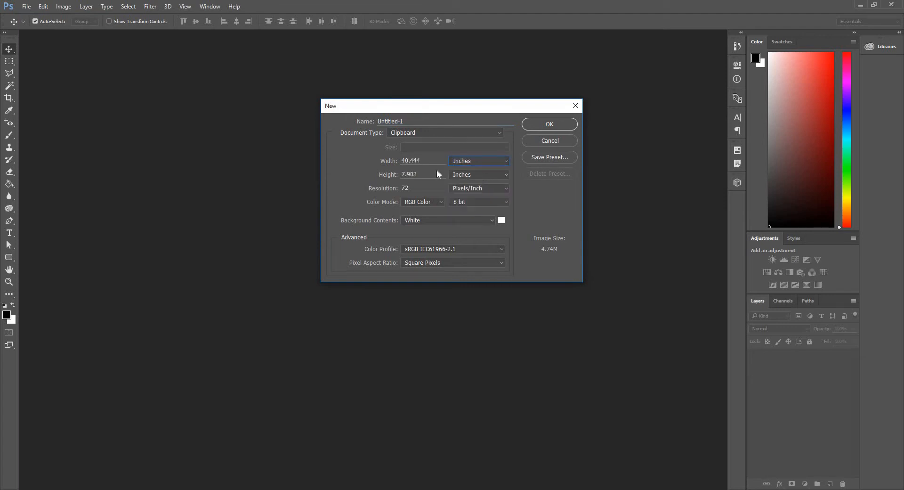
left_click_drag(420, 161, 332, 156)
key("BackSpace")
type("9.5")
left_click_drag(376, 172, 378, 168)
type("4")
type("300")
left_click(549, 124)
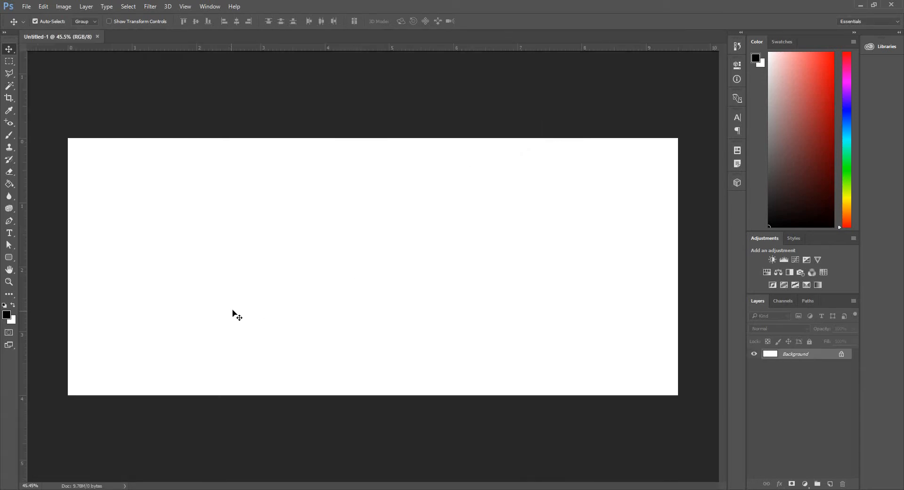
Pick a dark green foreground color and paint the entire canvas with the brush.
key("b")
left_click(6, 314)
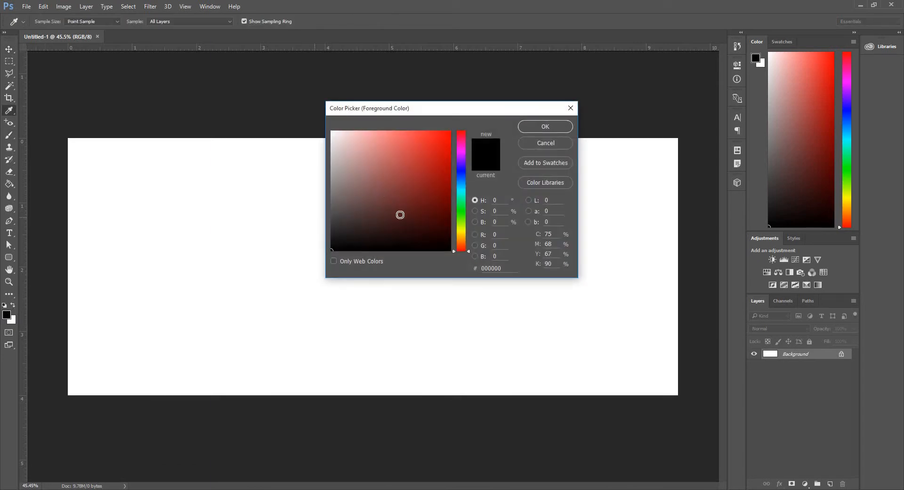
left_click(465, 210)
left_click_drag(464, 217, 465, 216)
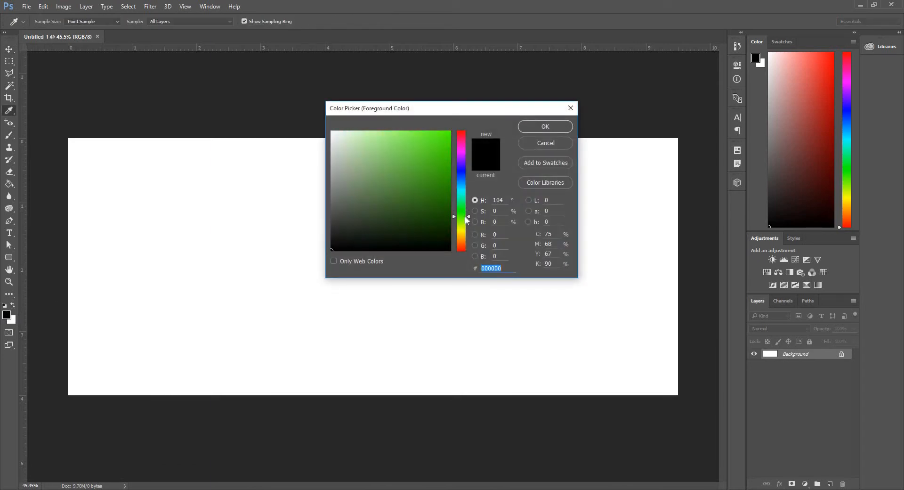
left_click(445, 199)
left_click(558, 127)
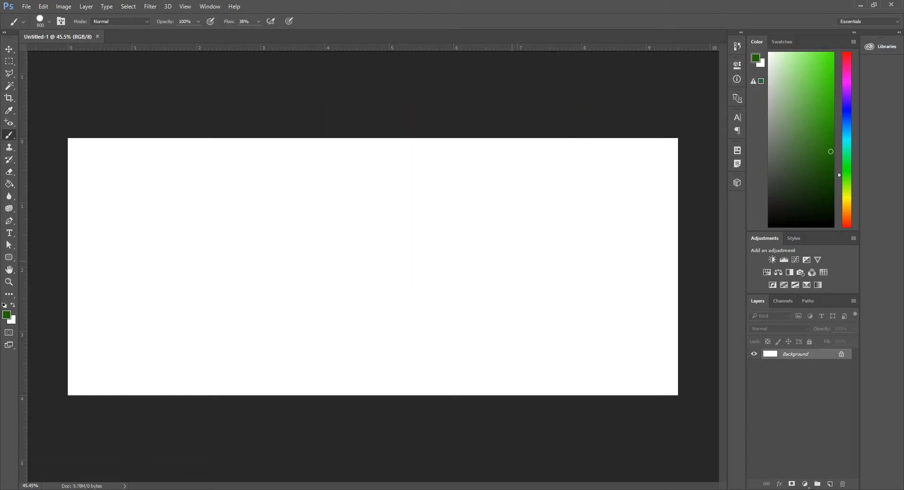
mouse_move(112, 238)
left_mouse_down()
mouse_move(540, 225)
mouse_move(442, 212)
mouse_move(631, 282)
mouse_move(710, 356)
mouse_move(633, 188)
mouse_move(590, 221)
left_mouse_up()
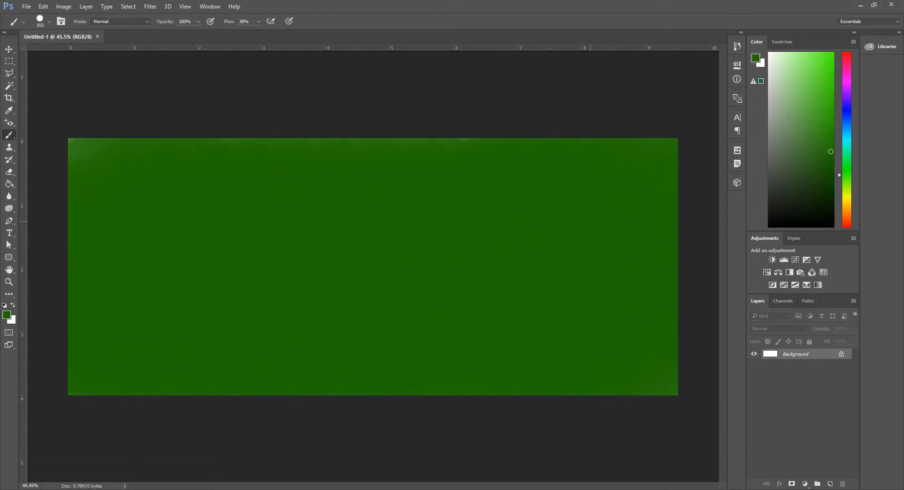
left_click_drag(402, 223, 105, 146)
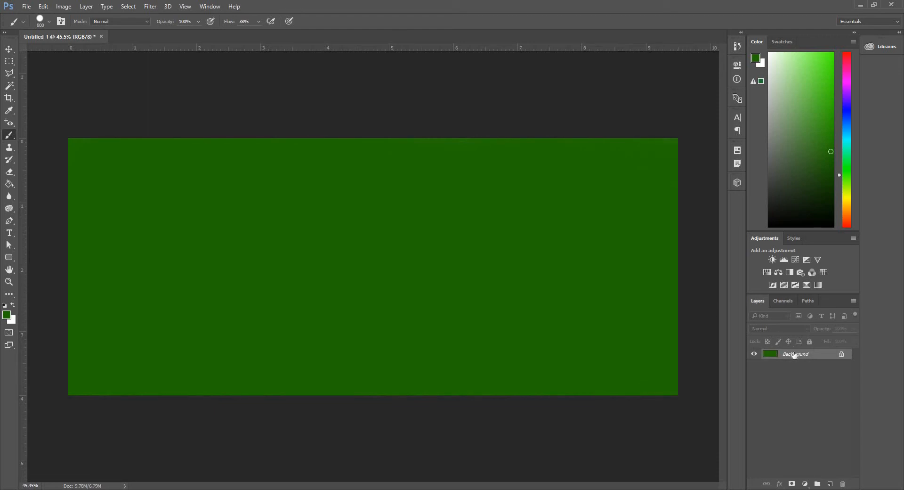
Convert the locked background into a regular editable layer.
double_click(795, 354)
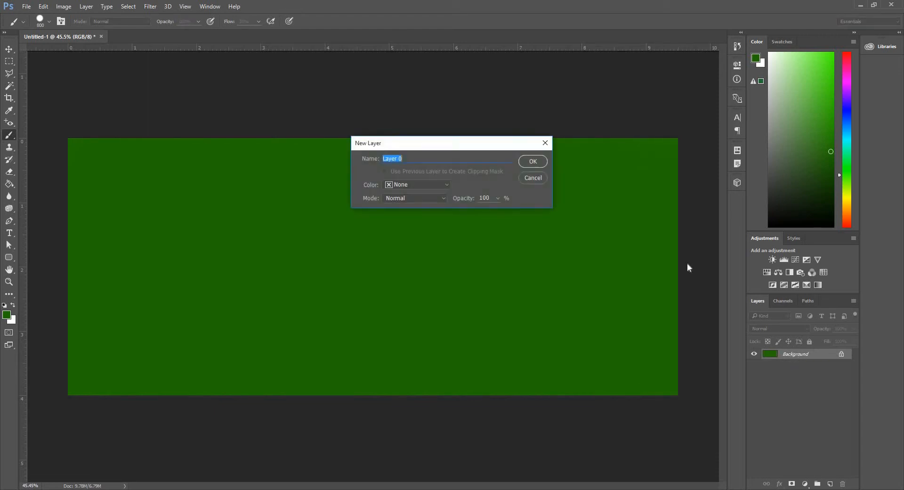
left_click(541, 164)
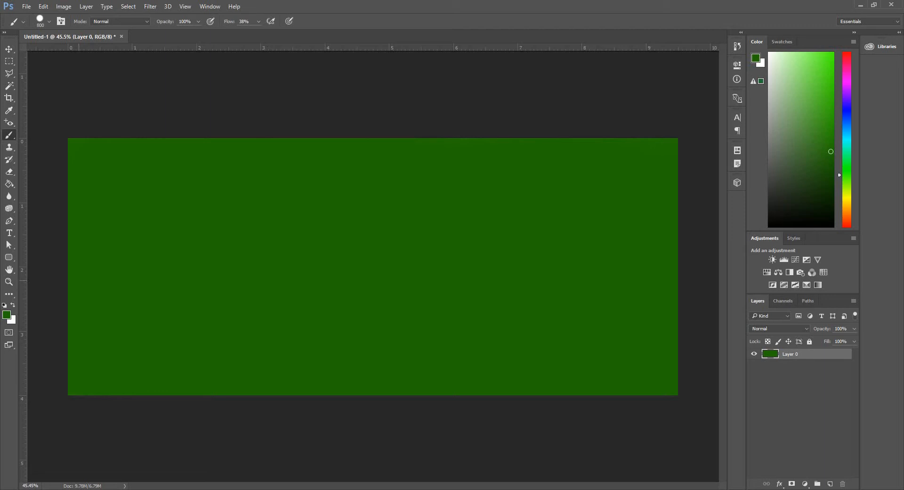
Erase a soft horizontal band across the middle of the green layer with the Eraser.
key("e")
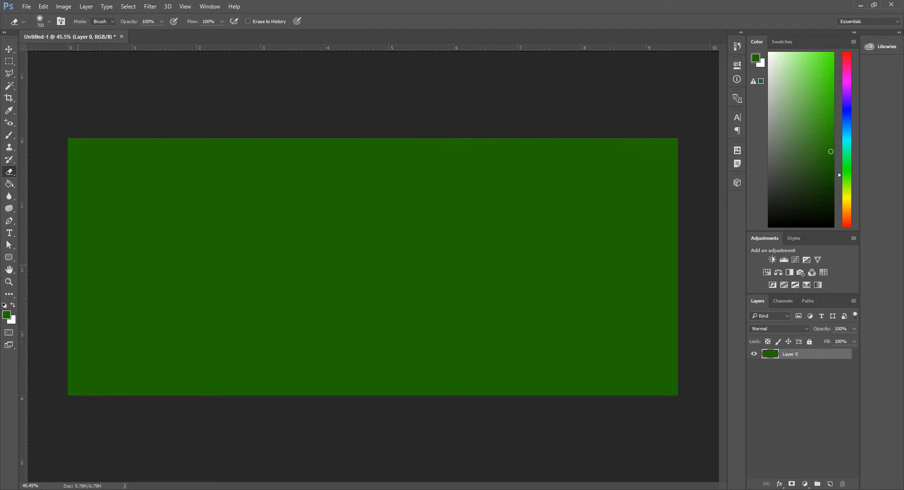
left_click(69, 263)
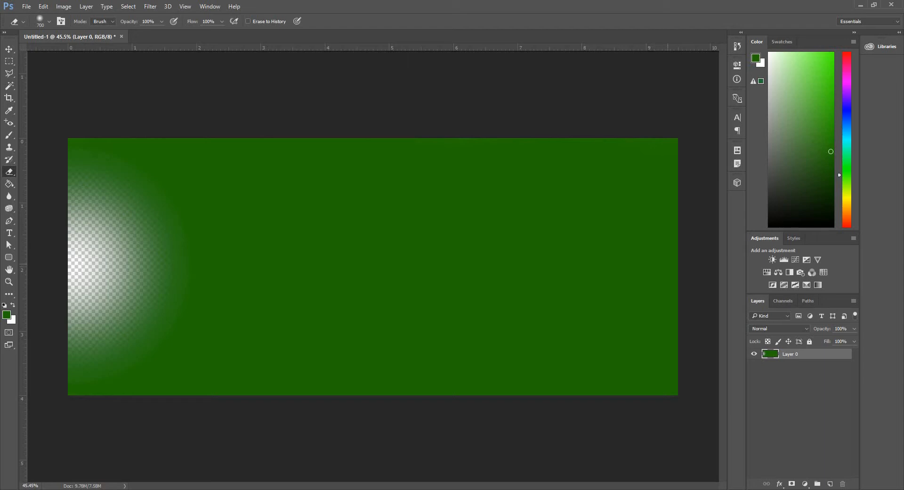
left_click(667, 263, "shift")
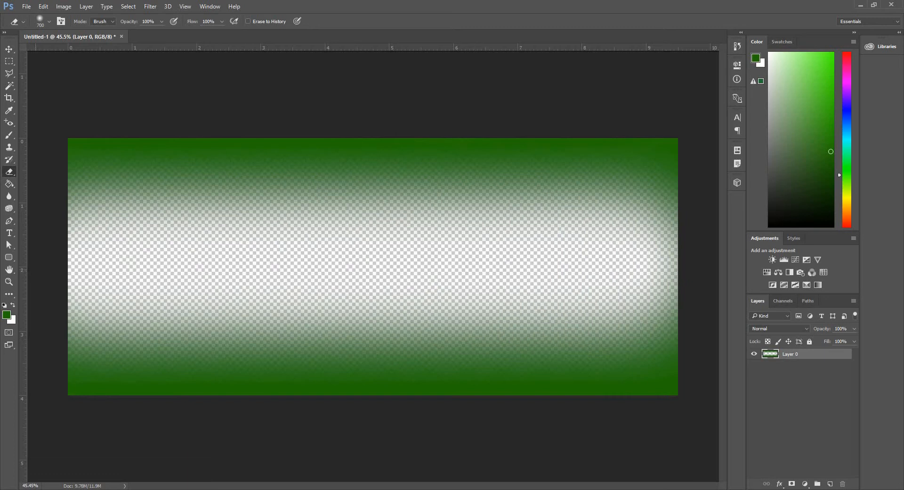
Add a new empty layer and move it beneath the green layer.
left_click(830, 484)
left_click_drag(787, 368, 792, 351)
left_click(794, 368)
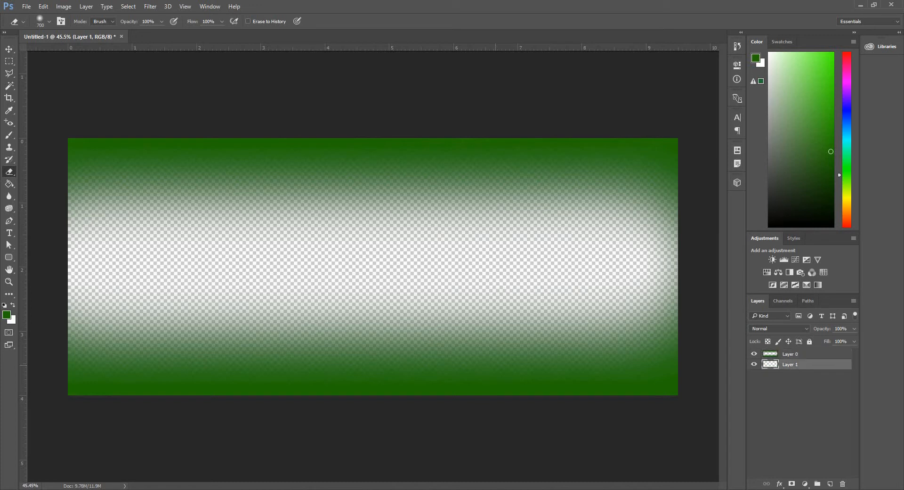
Set white as the foreground color and fill the new lower layer with the Paint Bucket.
left_click(4, 305)
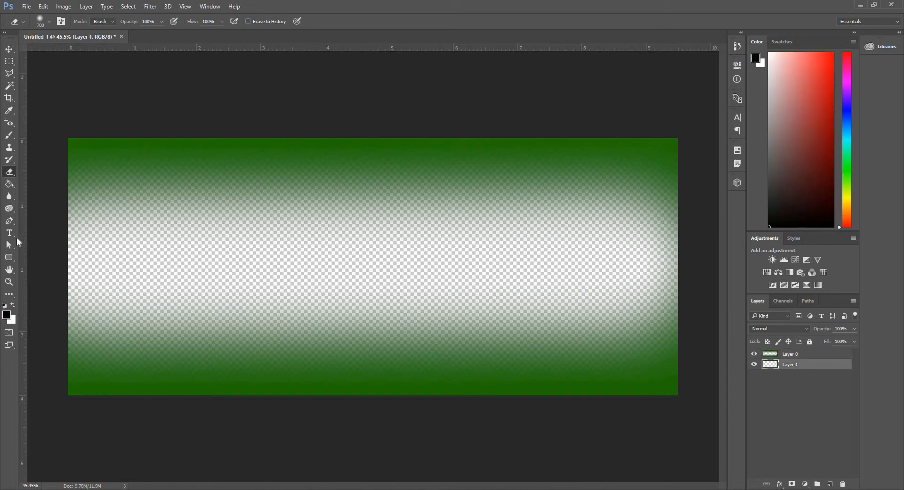
left_click(9, 184)
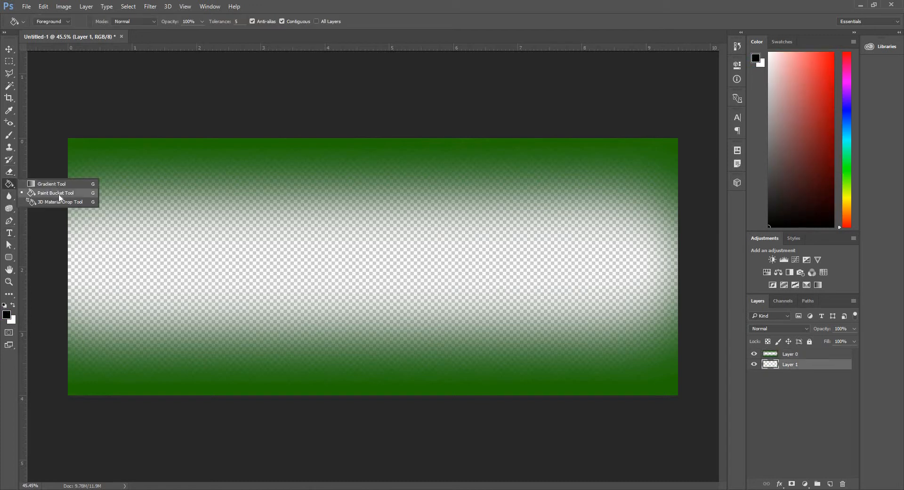
left_click(66, 195)
left_click(14, 304)
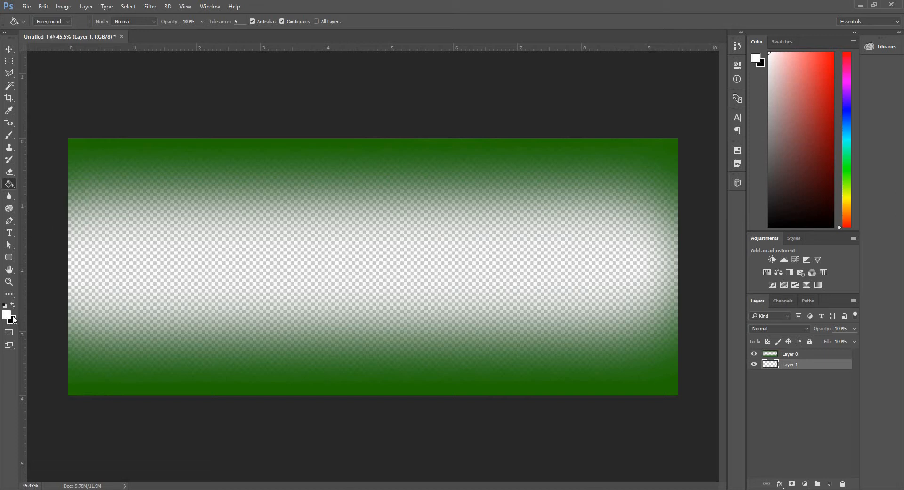
left_click(342, 279)
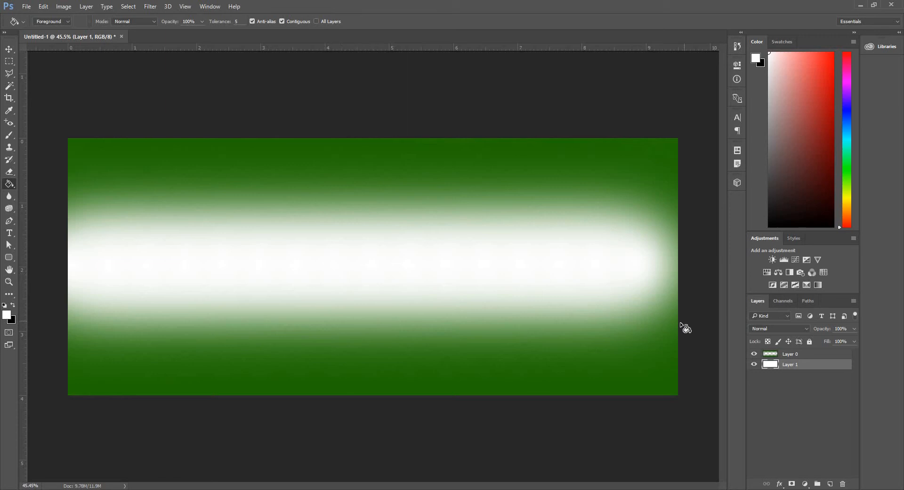
Erase two large rounded areas, one near each end, from the green layer.
key("e")
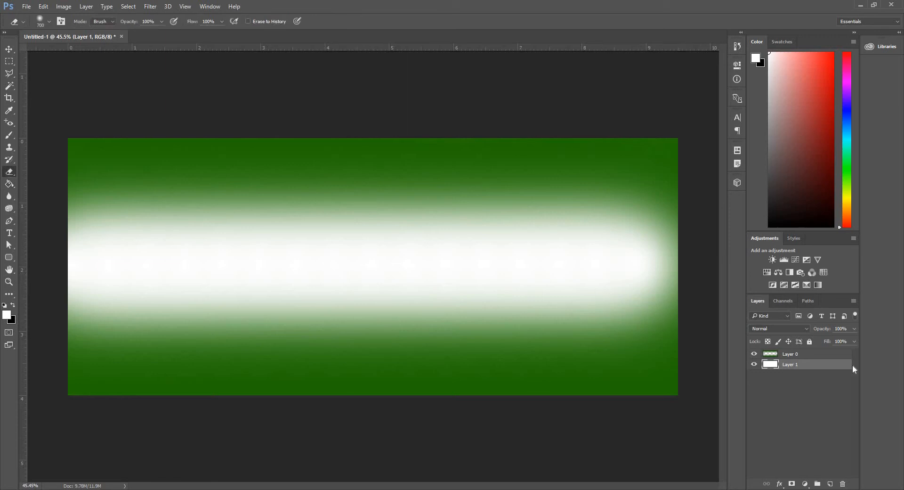
left_click(810, 354)
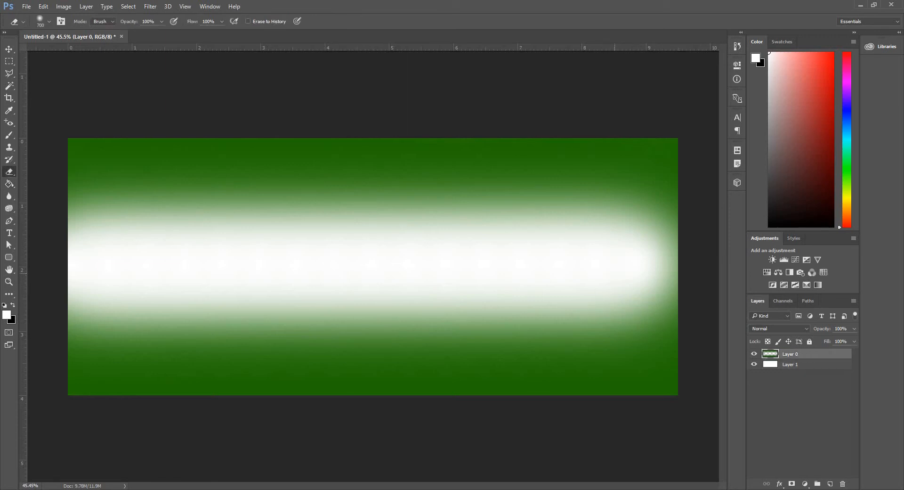
mouse_move(598, 260)
left_mouse_down()
mouse_move(603, 252)
mouse_move(584, 273)
mouse_move(567, 249)
mouse_move(557, 258)
left_mouse_up()
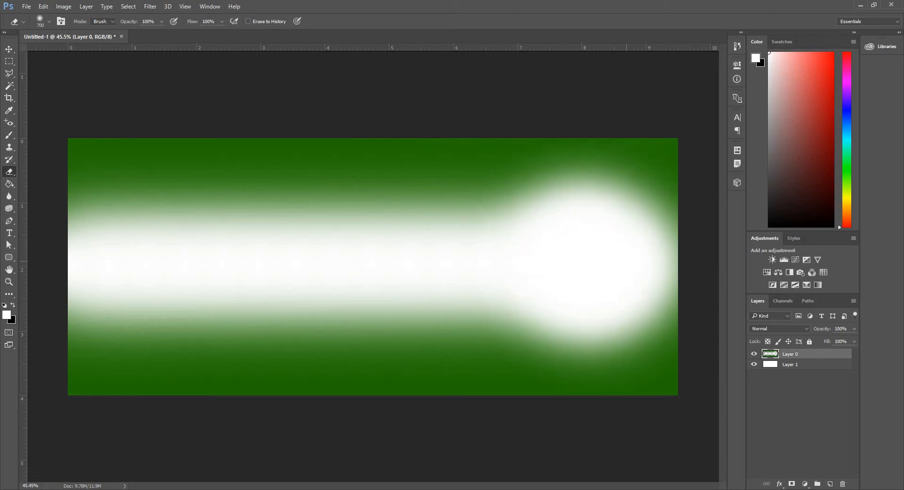
left_click_drag(626, 261, 550, 264)
mouse_move(253, 262)
left_mouse_down()
mouse_move(209, 262)
mouse_move(235, 264)
mouse_move(239, 254)
mouse_move(226, 261)
mouse_move(259, 271)
mouse_move(251, 282)
mouse_move(223, 263)
mouse_move(264, 271)
left_mouse_up()
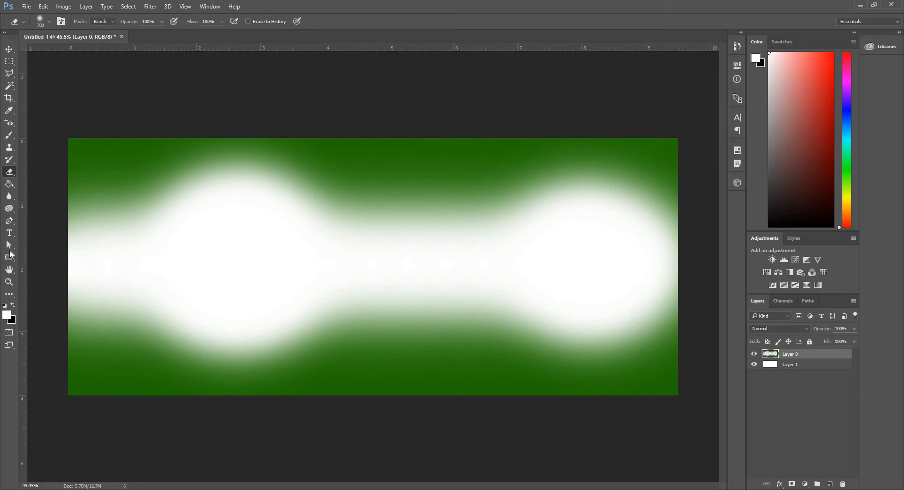
Draw a white rectangle about 443 by 584 px near the canvas's left side.
left_click(10, 256)
left_click(48, 258)
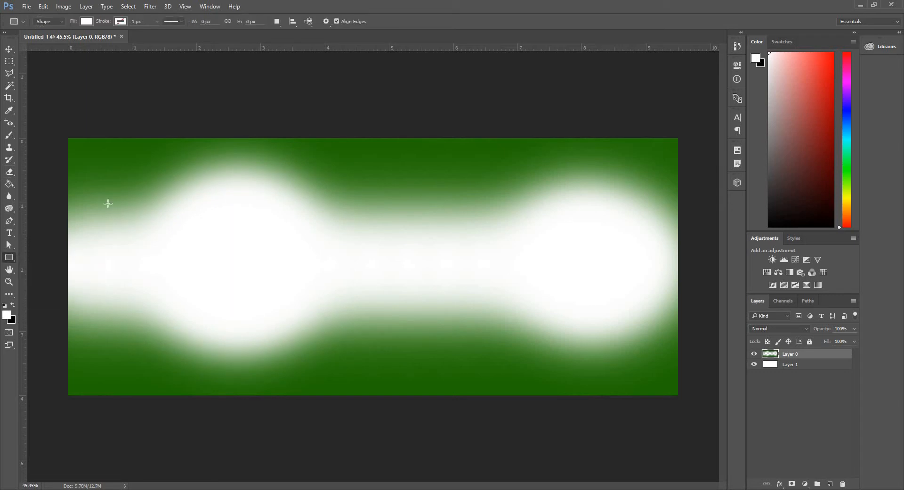
left_click_drag(87, 197, 182, 322)
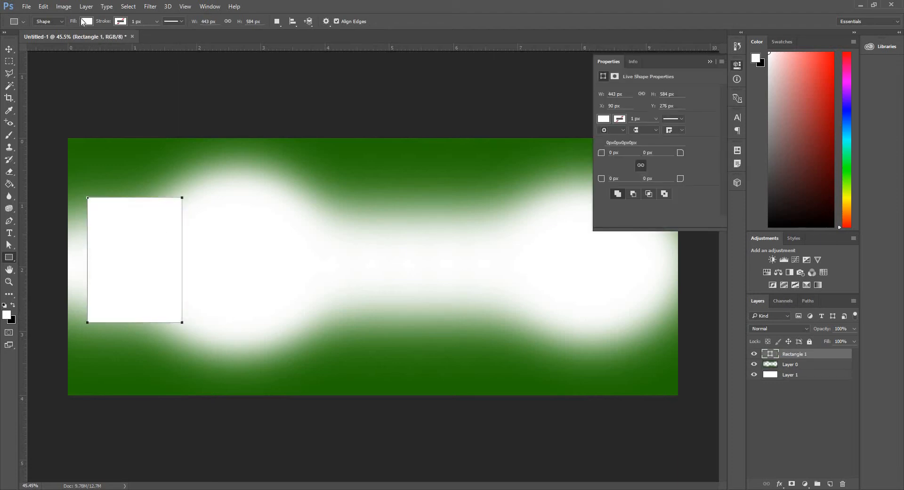
Give the rectangle a red, dotted stroke 10 px wide.
left_click(121, 22)
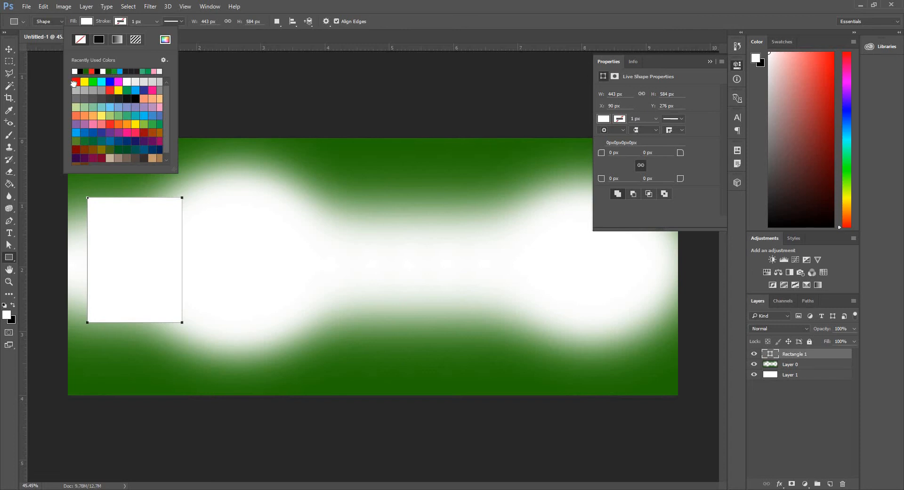
left_click(77, 81)
left_click(99, 23)
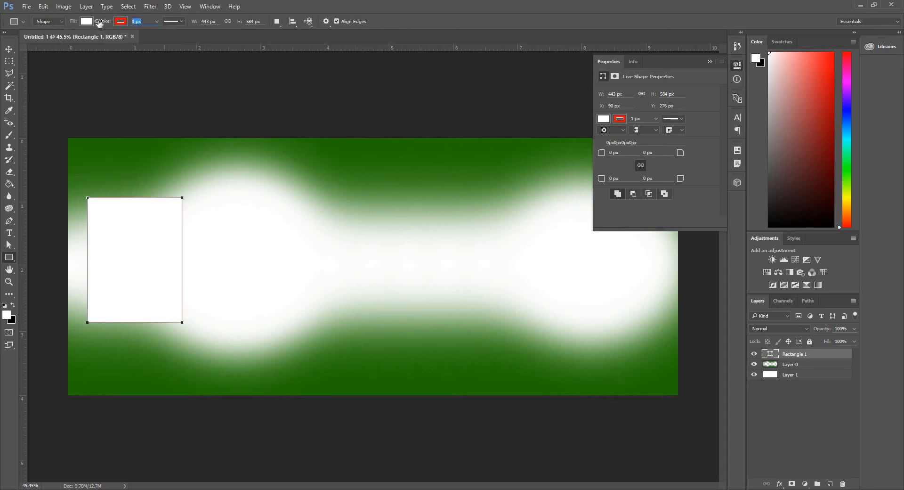
type("10")
left_click(176, 21)
left_click(174, 80)
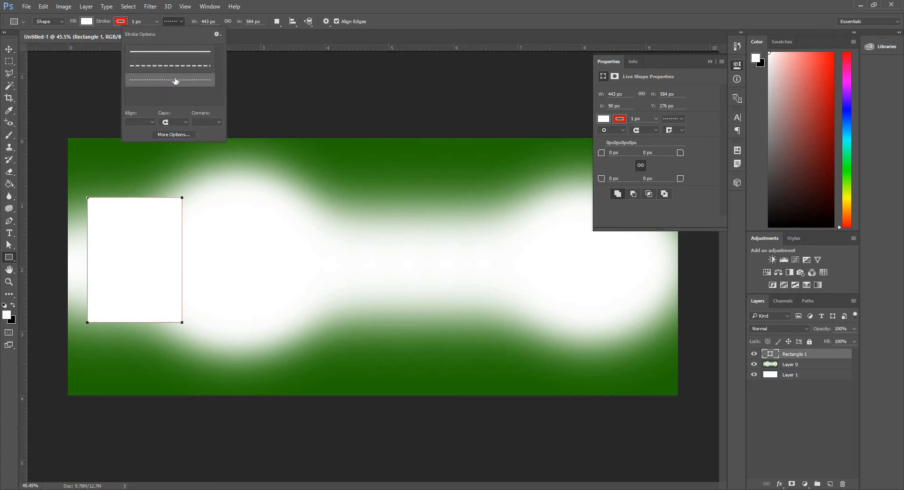
left_click_drag(143, 22, 95, 23)
type("10")
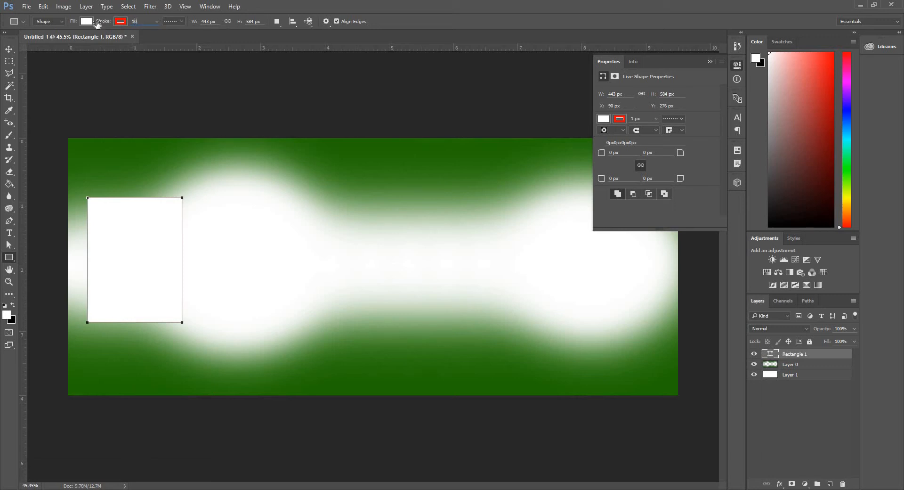
key("Return")
Try to duplicate the rectangle into the middle of the canvas, then undo it.
left_click(9, 49)
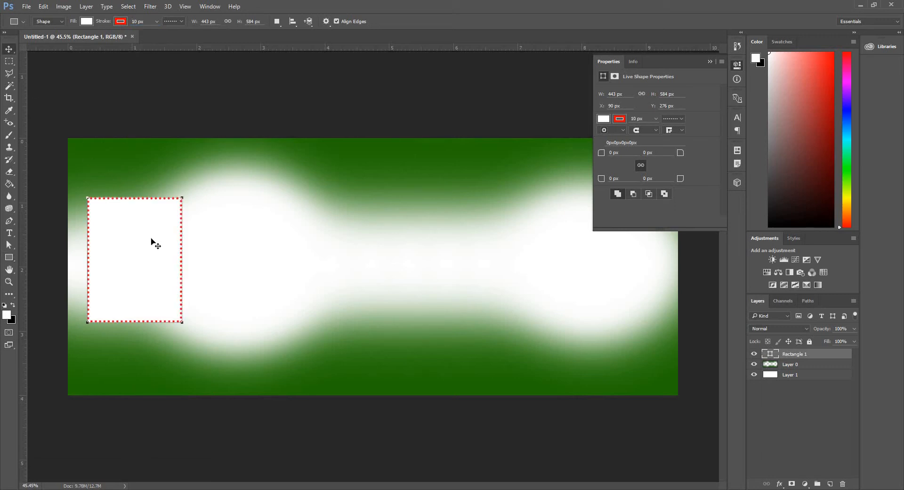
left_click(710, 61)
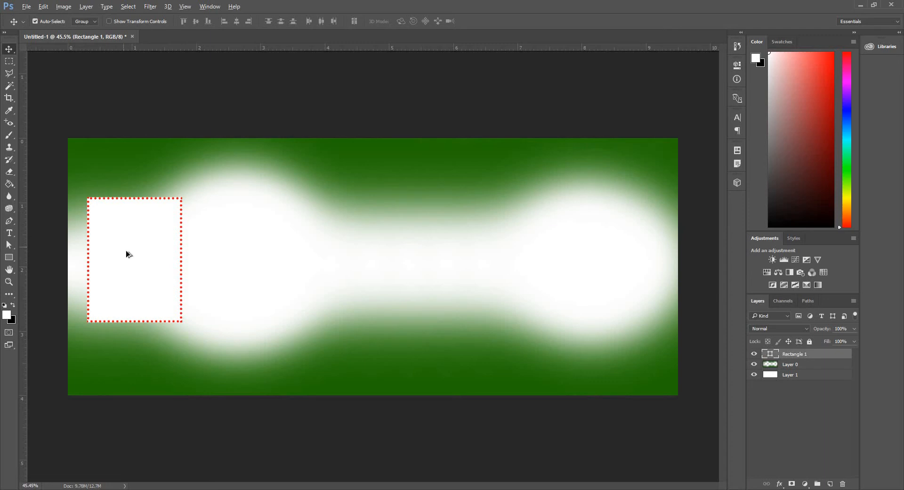
left_click_drag(127, 254, 446, 251)
key("ctrl+z")
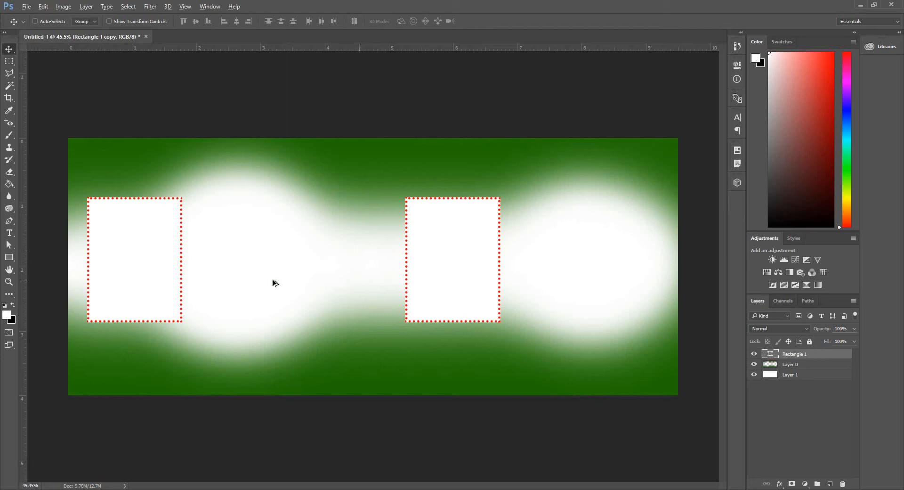
Scale the rectangle up slightly with Free Transform.
key("ctrl+t")
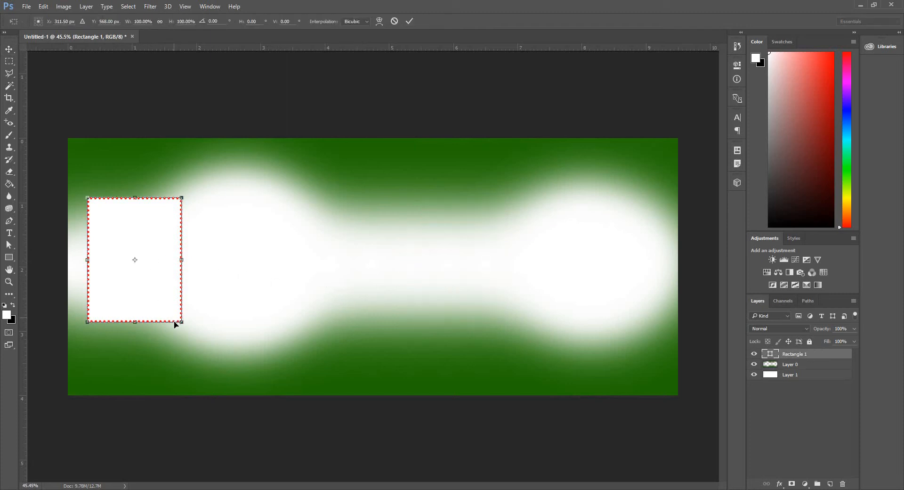
left_click_drag(182, 322, 189, 332)
key("Return")
Duplicate the rectangle into the middle of the canvas and nudge the original slightly left.
left_click_drag(162, 274, 455, 259)
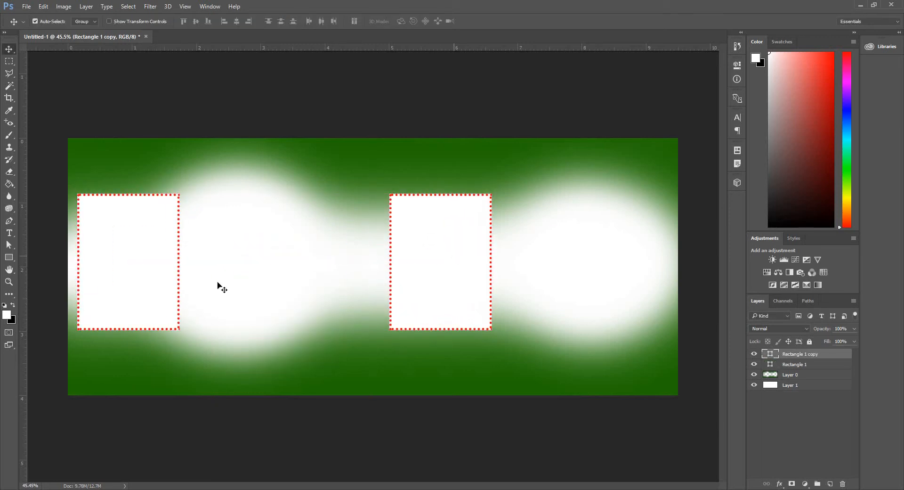
mouse_move(144, 269)
left_mouse_down()
mouse_move(131, 267)
mouse_move(144, 268)
left_mouse_up()
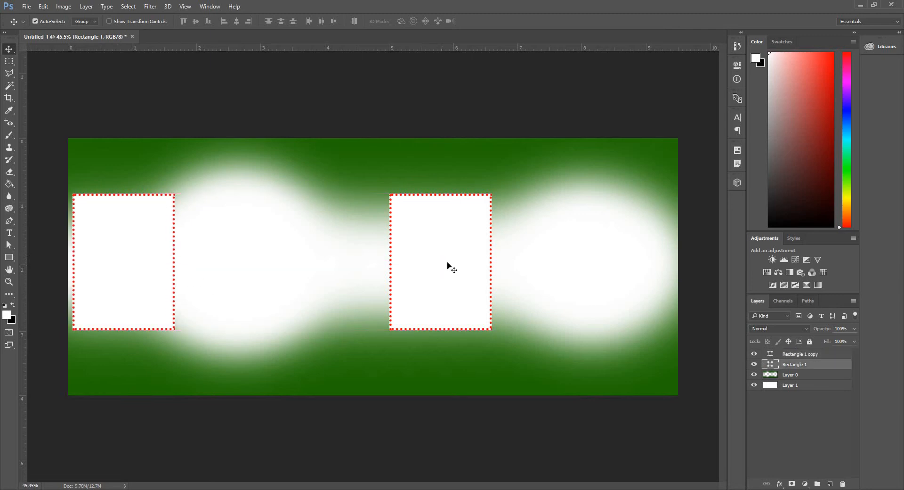
Nudge the copied rectangle slightly to the right.
left_click_drag(447, 264, 451, 266)
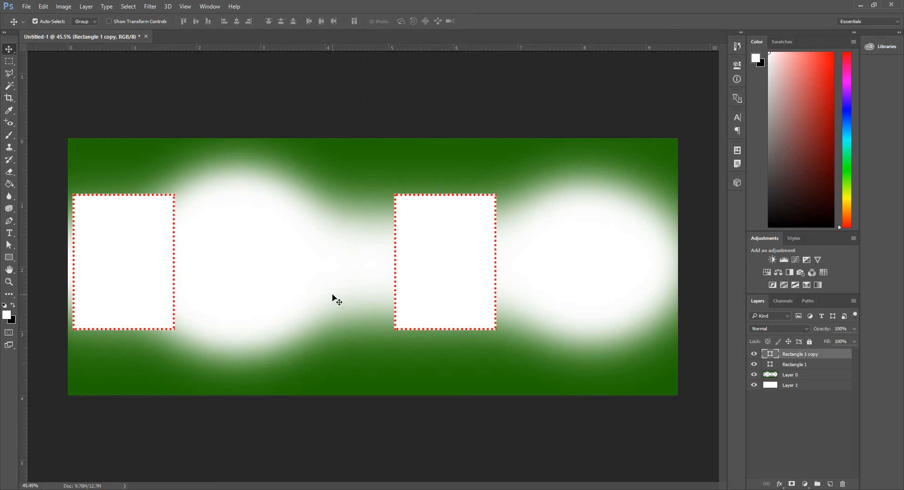
Use the Eraser on Layer 0 to erase parts of the two white glows around the frames.
key("e")
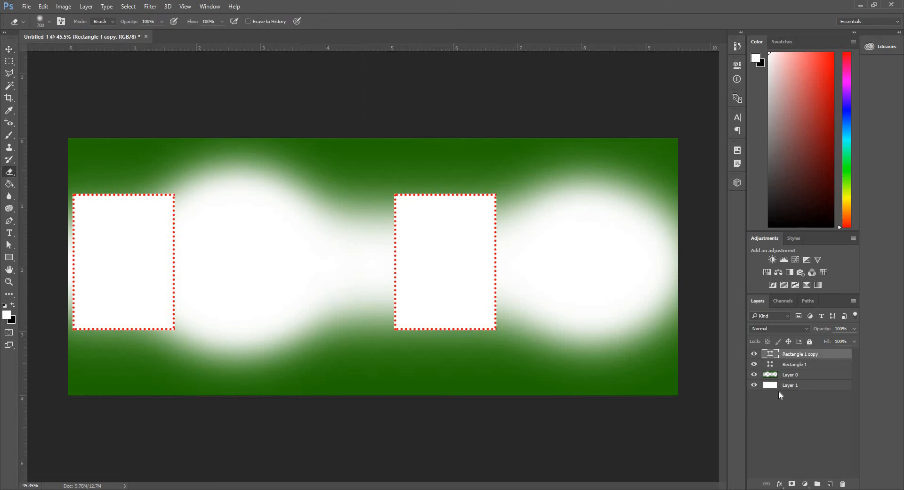
left_click(796, 374)
left_click(275, 248)
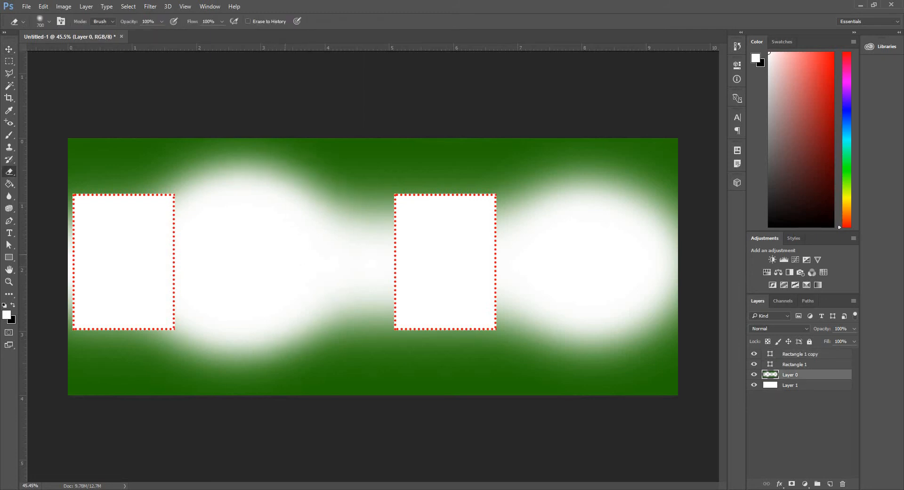
left_click(288, 264)
left_click(285, 279)
left_click(299, 236)
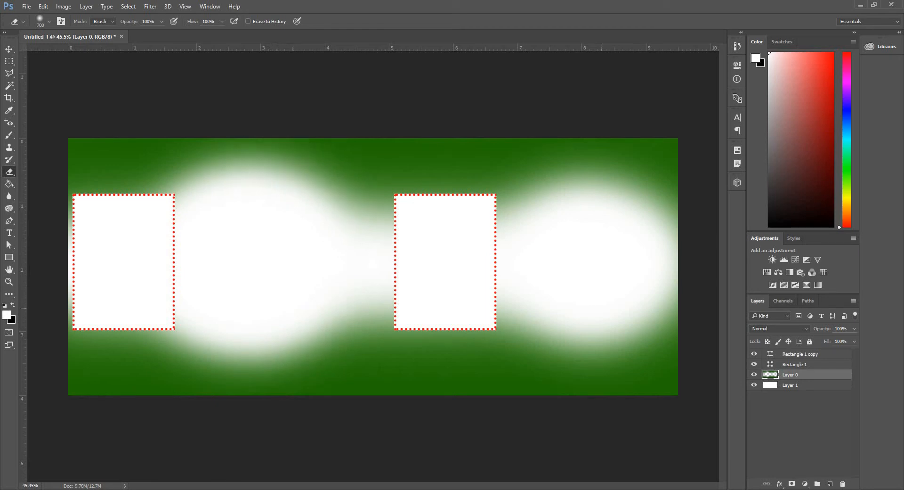
left_click(605, 240)
left_click(578, 281)
left_click(607, 286)
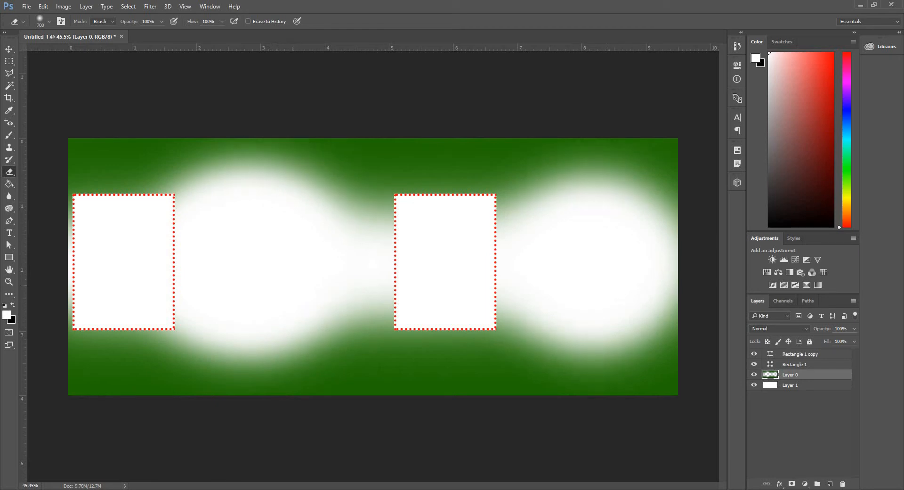
left_click(621, 282)
left_click(616, 246)
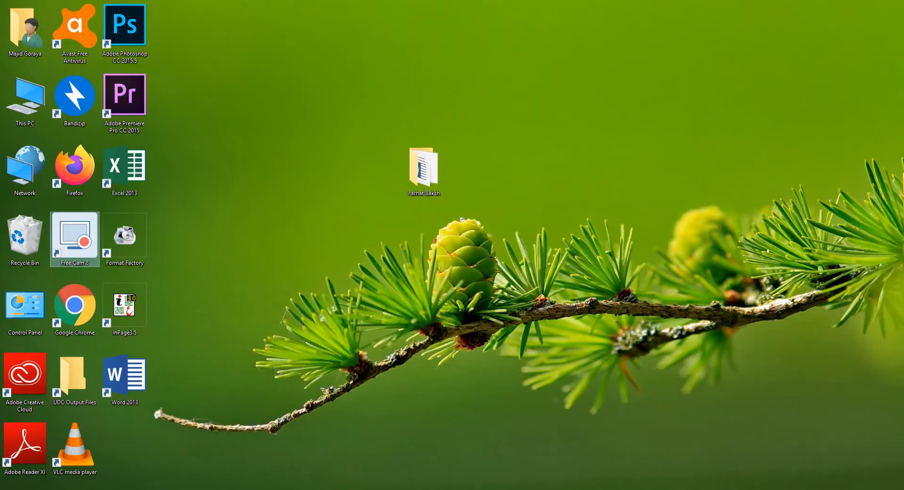
Place the fruits PNG from the Farhat Baksh folder, scale it down and position it on the left glow.
left_click(82, 488)
left_click(162, 194)
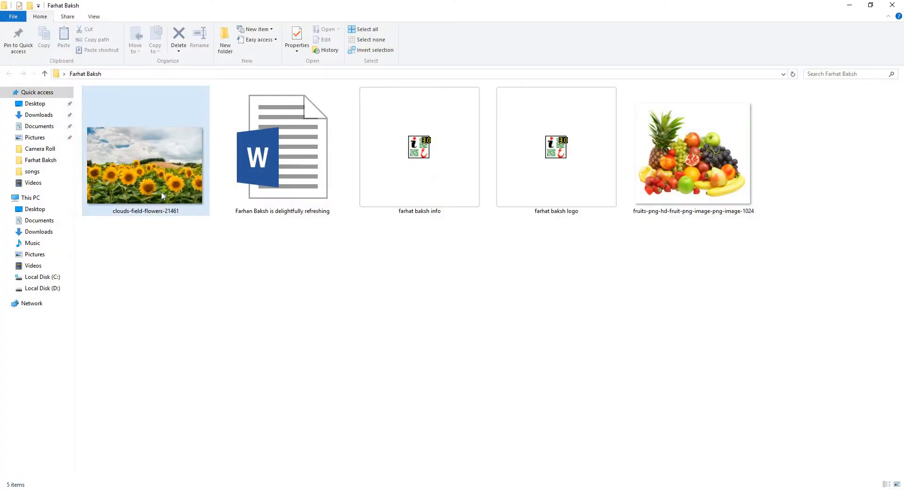
left_click(754, 168)
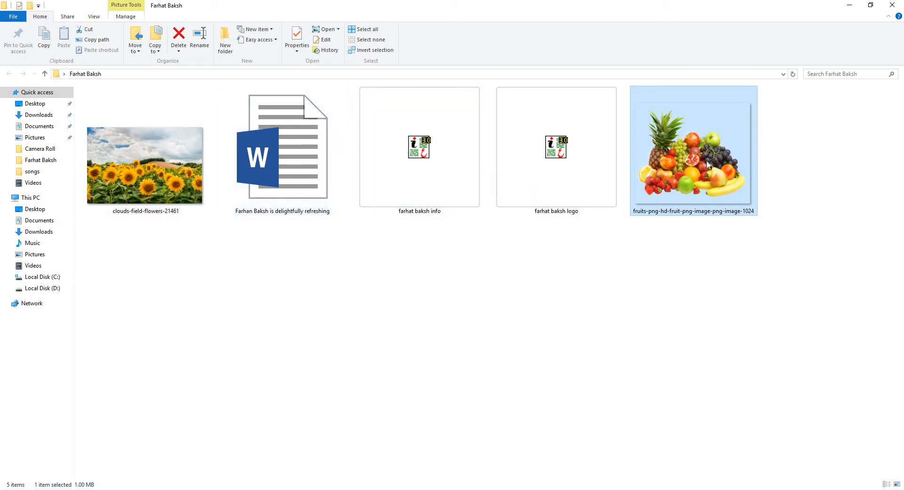
left_click_drag(668, 214, 253, 312)
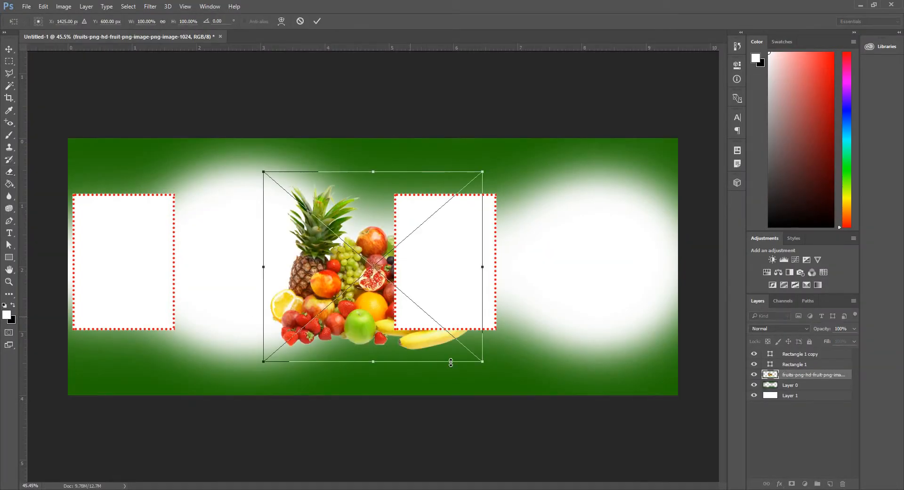
left_click_drag(481, 361, 369, 286)
left_click_drag(362, 237, 305, 309)
key("Return")
Rasterize the fruit layer and duplicate the fruit image onto the right-hand glow.
key("e")
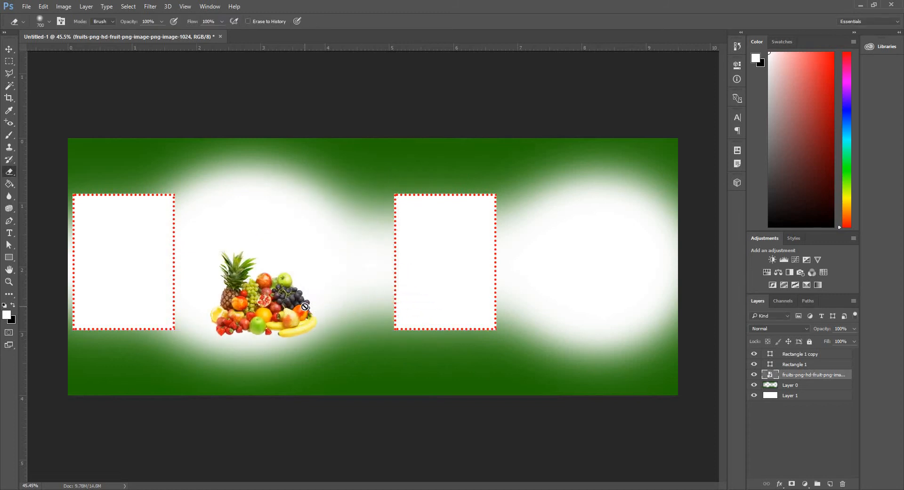
left_click(266, 305)
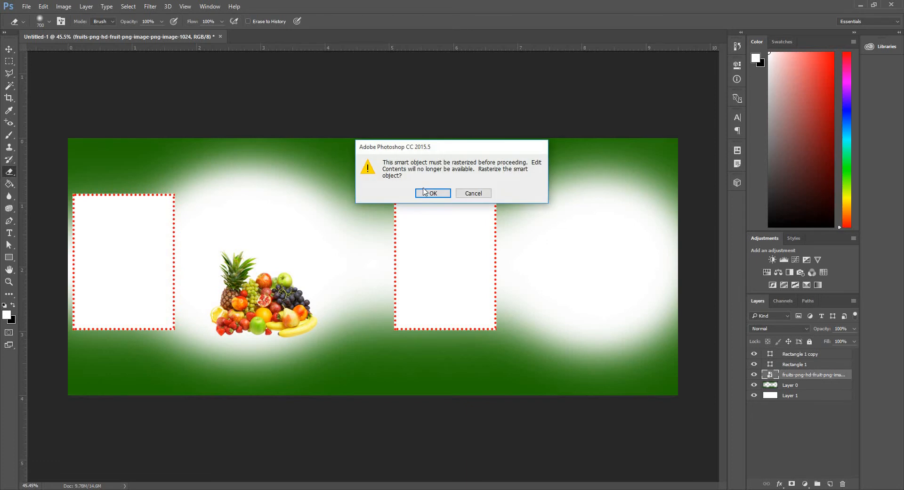
left_click(426, 192)
key("v")
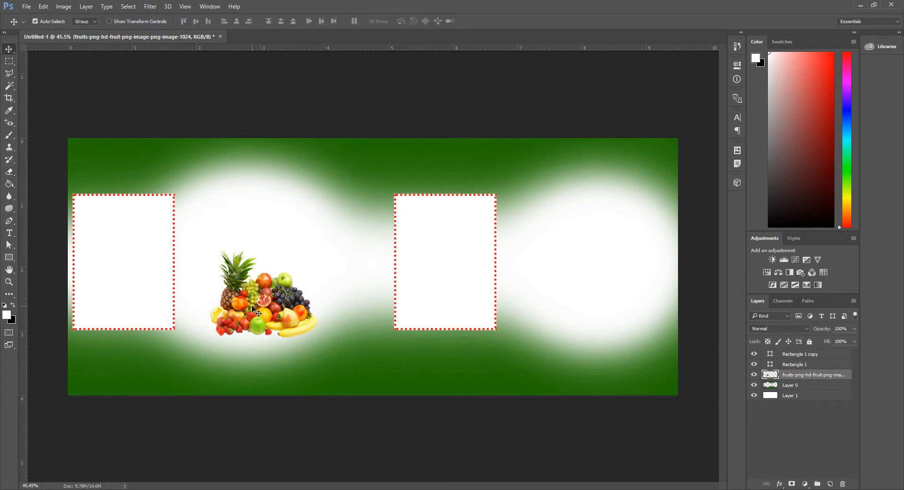
left_click_drag(253, 307, 597, 308, "alt")
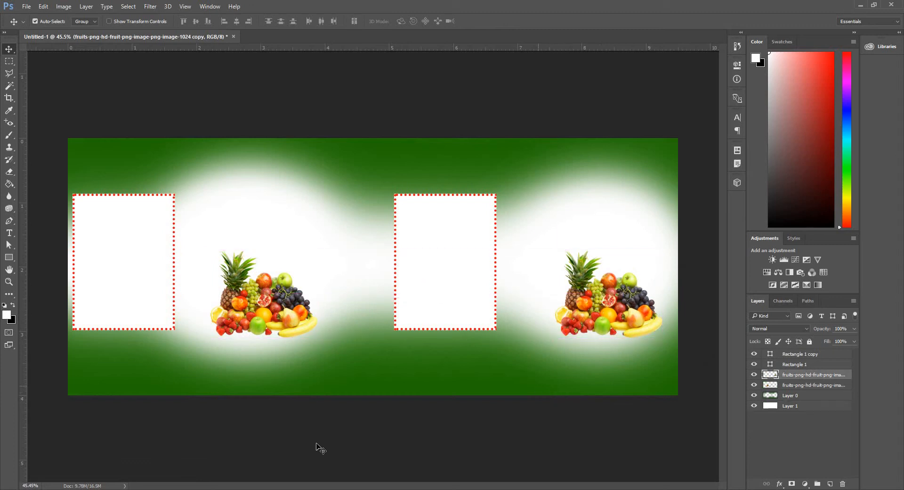
Open the farhat baksh info document in InPage and export its page as an image.
key("alt+Tab")
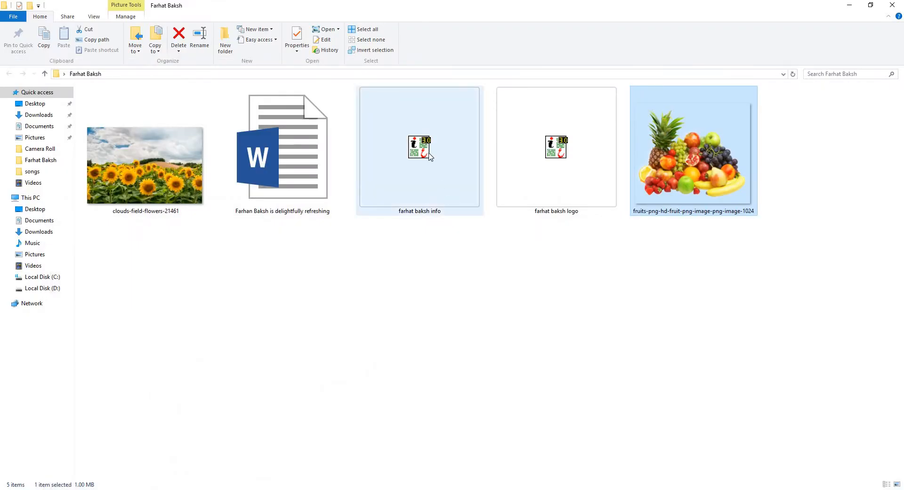
double_click(428, 155)
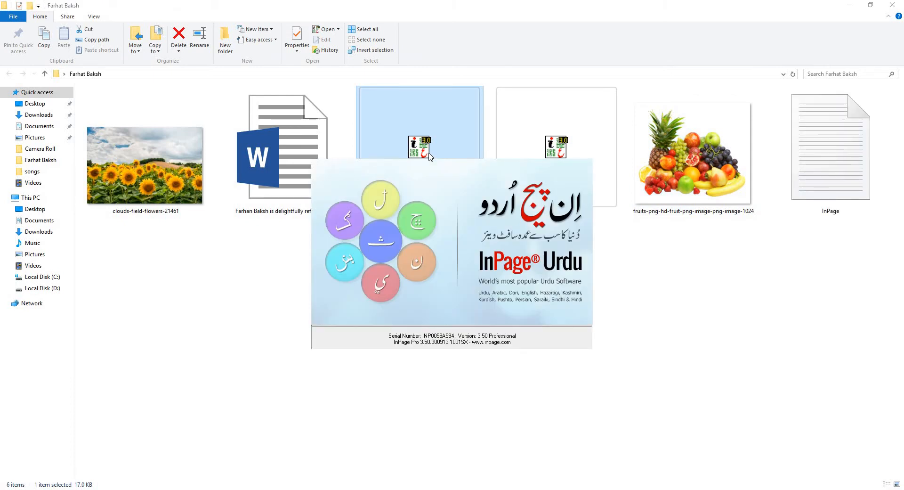
left_click(476, 243)
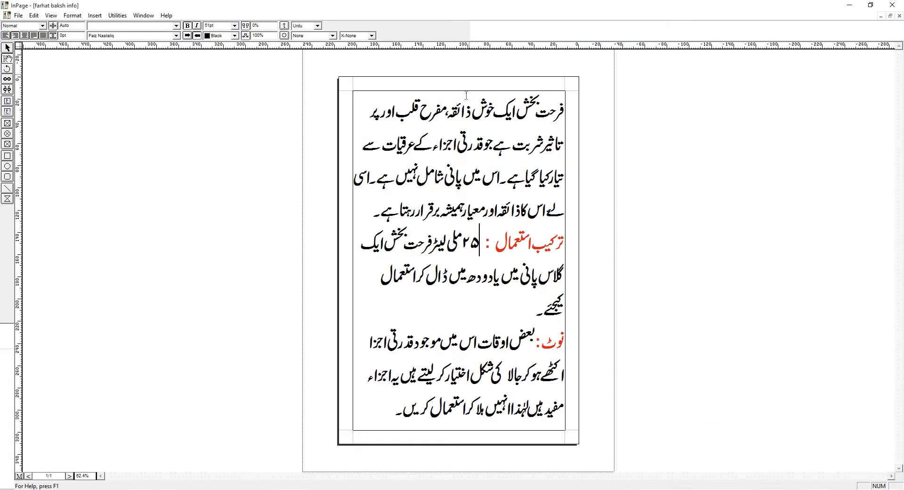
double_click(471, 74)
left_click(18, 15)
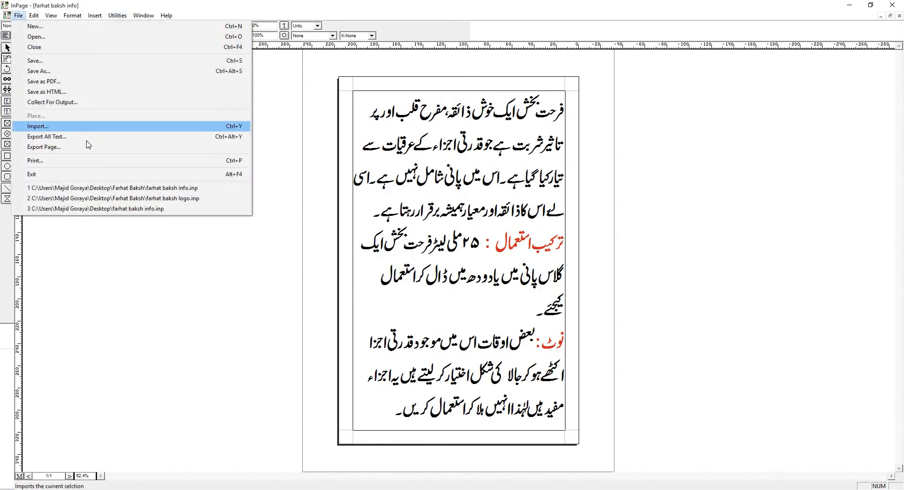
left_click(92, 146)
left_click(509, 264)
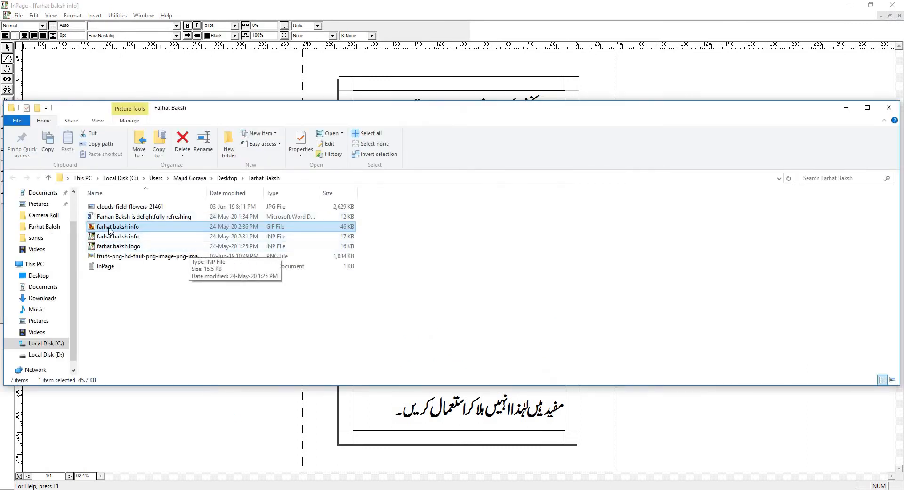
Place the exported farhat baksh info image inside the left frame, scale it to fit, and move its layer above the rectangles.
left_click_drag(108, 226, 328, 307)
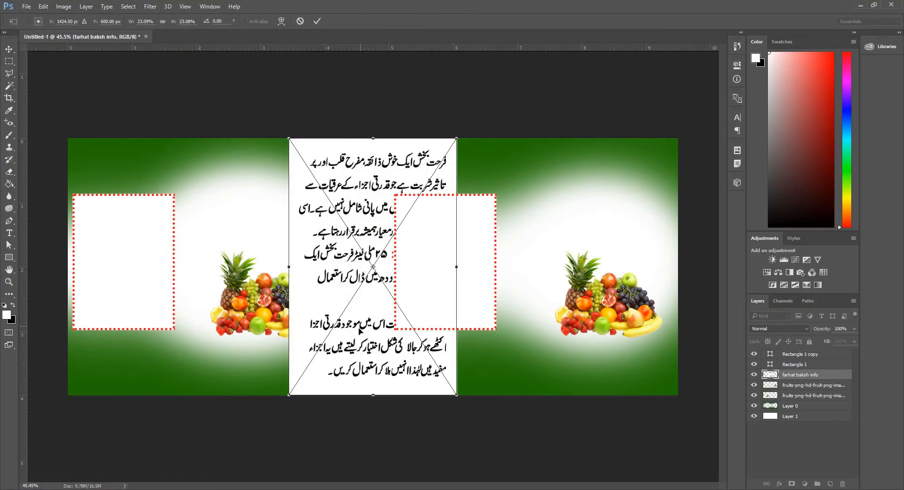
left_click_drag(359, 331, 144, 387)
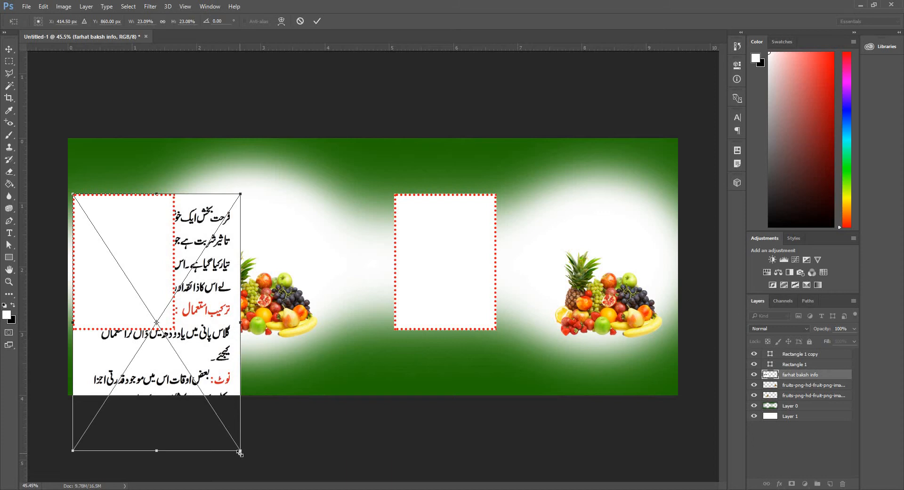
left_click_drag(240, 452, 160, 340)
left_click_drag(153, 281, 154, 282)
key("Return")
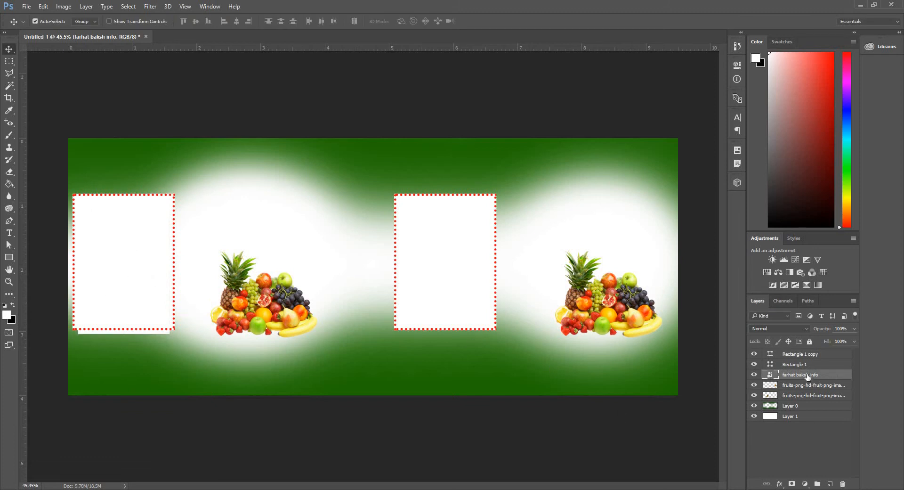
left_click_drag(807, 376, 801, 357)
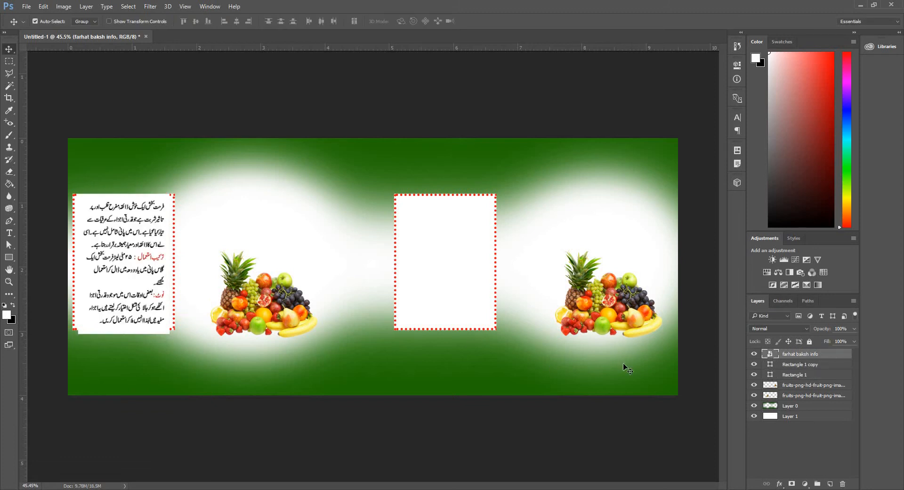
Rasterize the info image layer and delete the strip that hangs below the left frame.
scroll(91, 405, "up", 4)
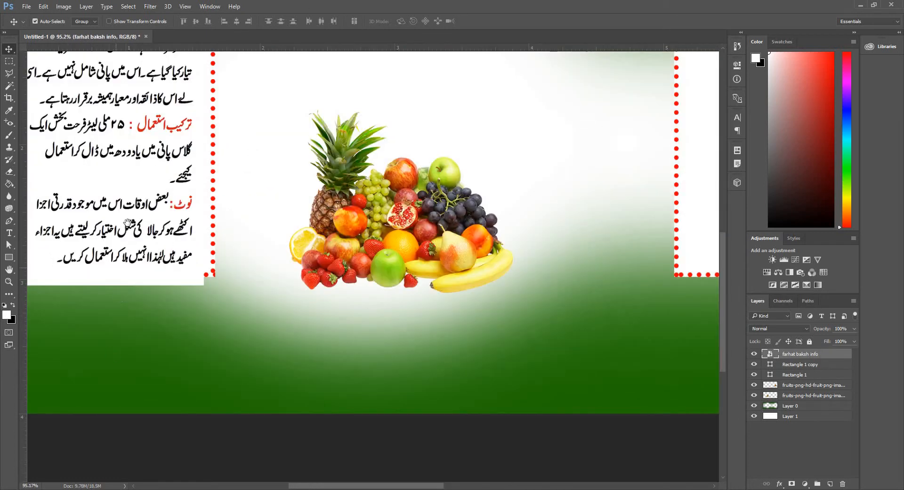
left_click_drag(128, 223, 288, 340)
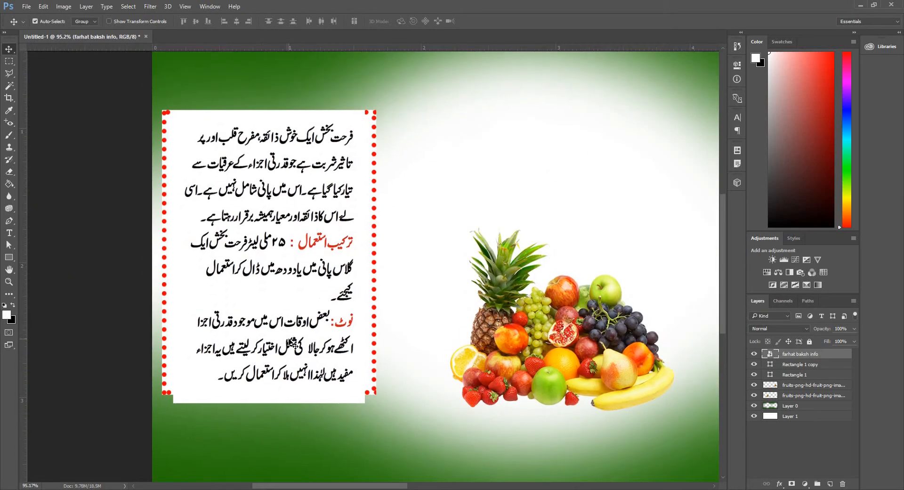
key("m")
left_click_drag(436, 446, 146, 384)
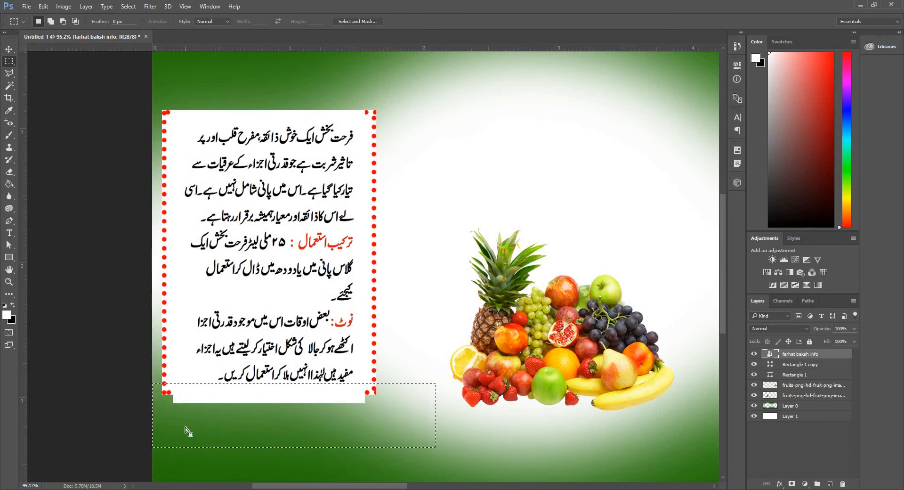
key("e")
left_click(245, 399)
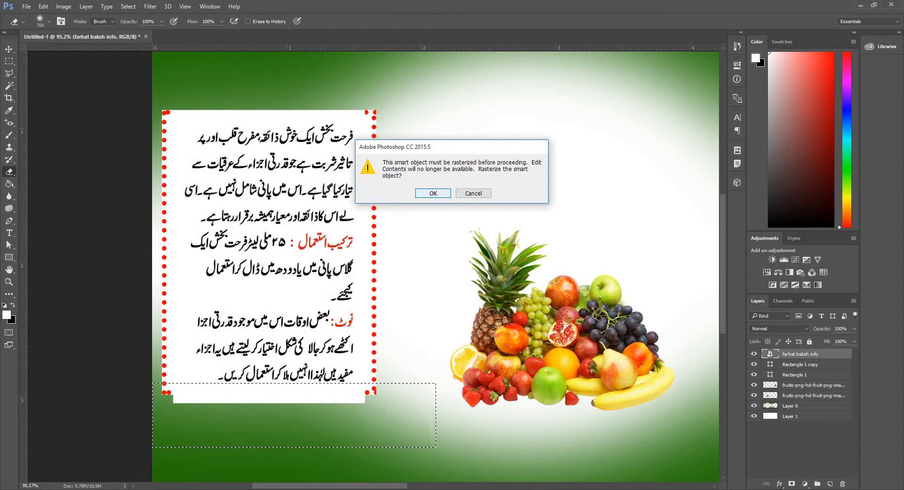
key("Return")
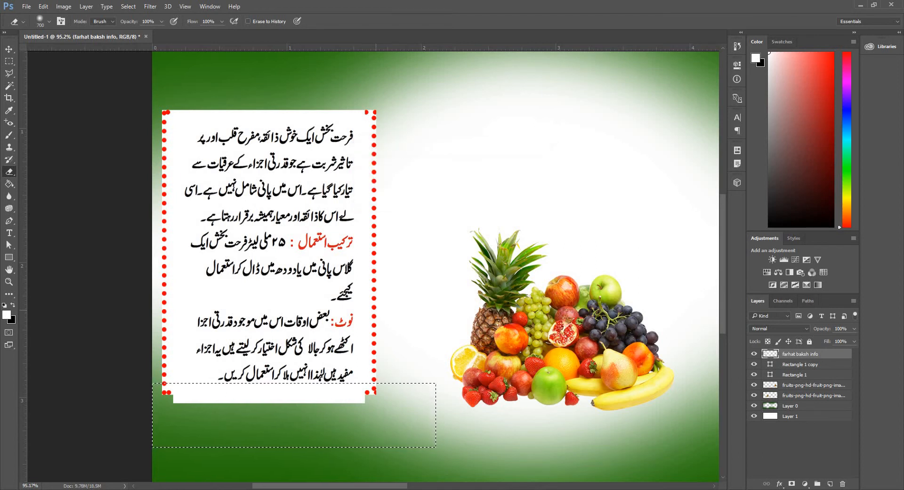
key("Delete")
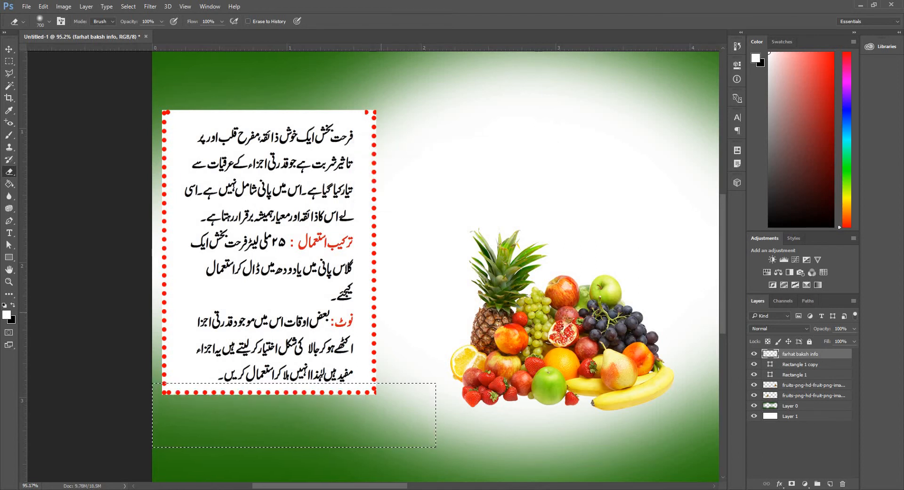
key("ctrl+d")
key("m")
left_click_drag(405, 73, 142, 121)
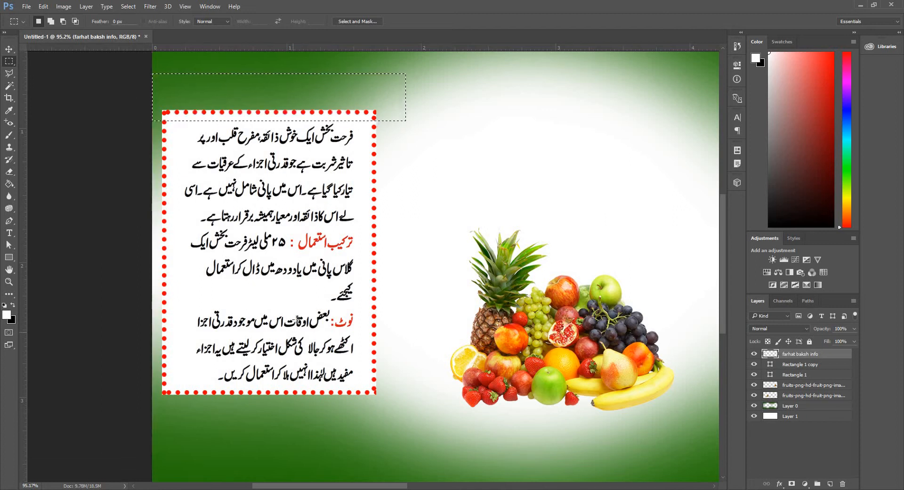
key("ctrl+d")
left_click_drag(443, 307, 383, 333)
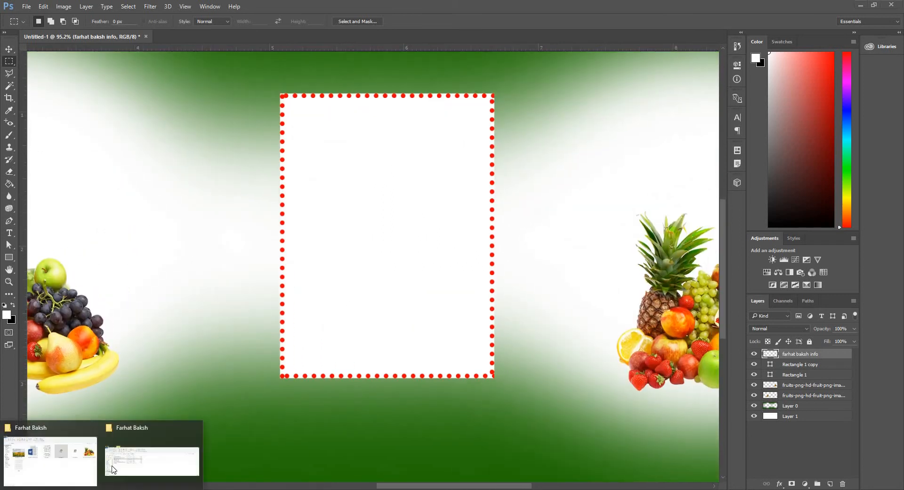
left_click(149, 455)
double_click(337, 115)
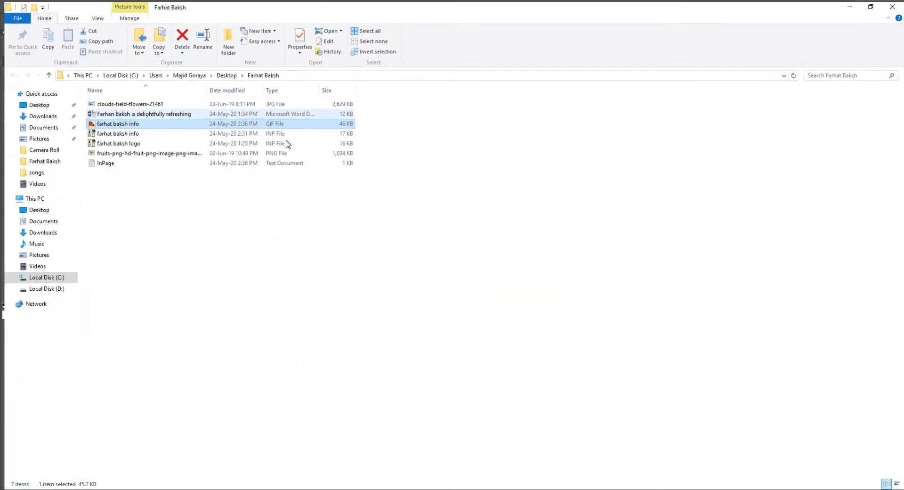
left_click(94, 16)
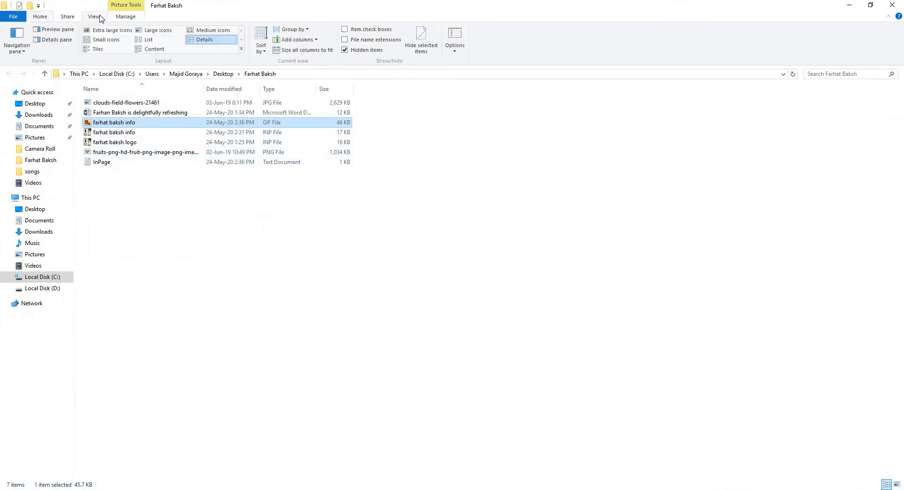
left_click(108, 30)
double_click(285, 111)
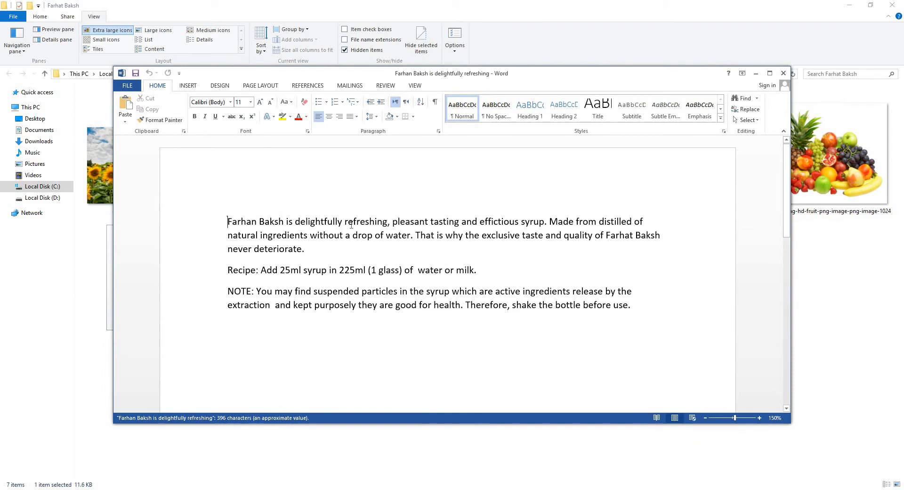
key("ctrl+a")
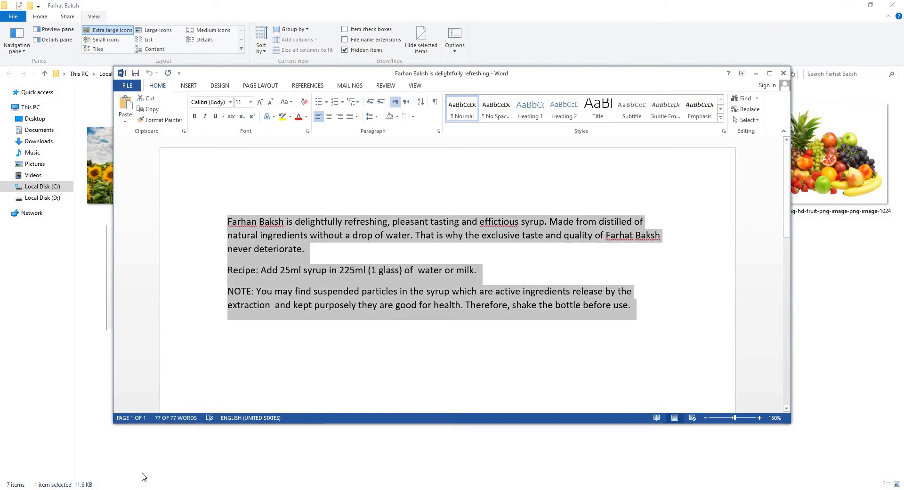
Switch to Photoshop, draw a paragraph text box inside the right frame, and paste the copied English text in black.
left_click(144, 488)
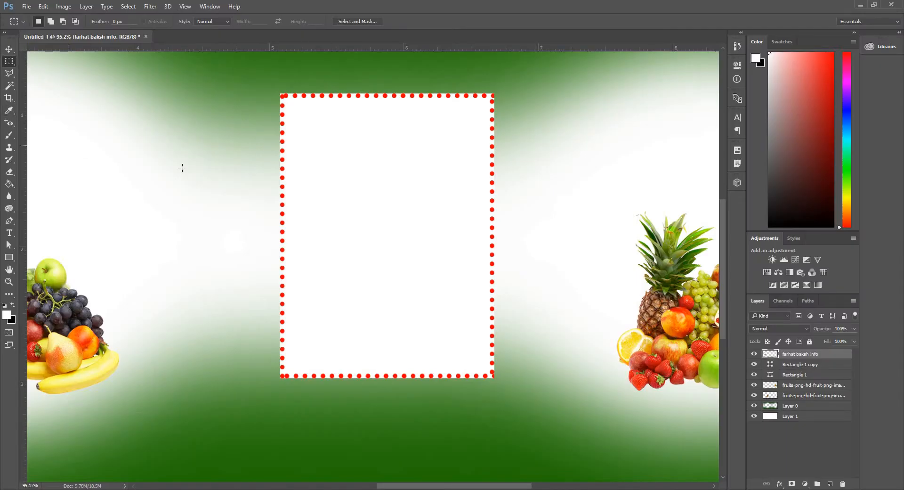
key("t")
left_click_drag(288, 104, 486, 366)
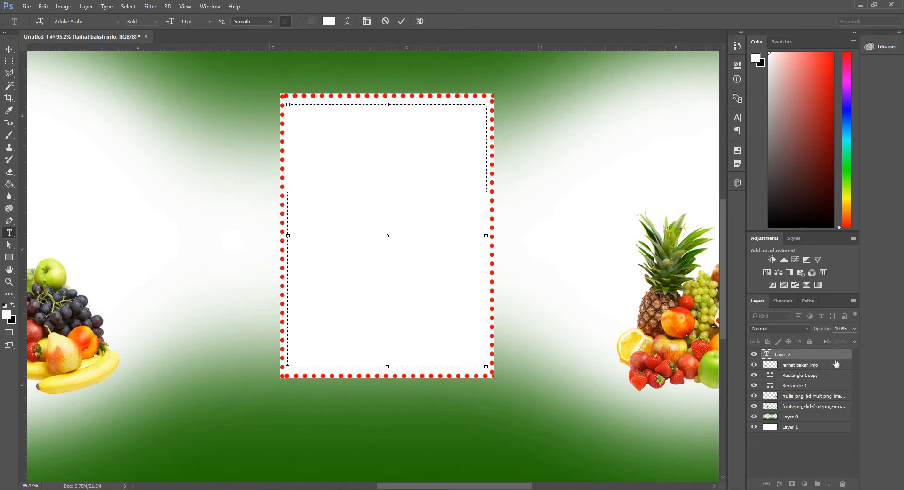
key("Escape")
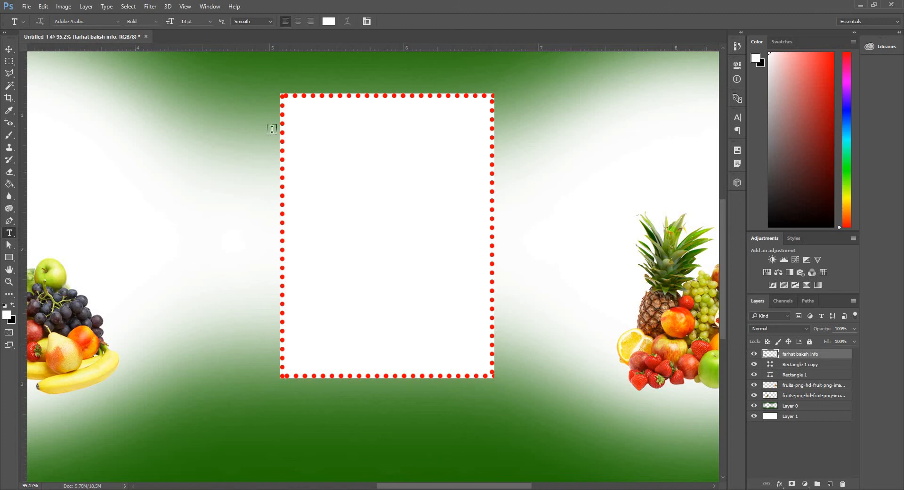
left_click_drag(292, 105, 485, 366)
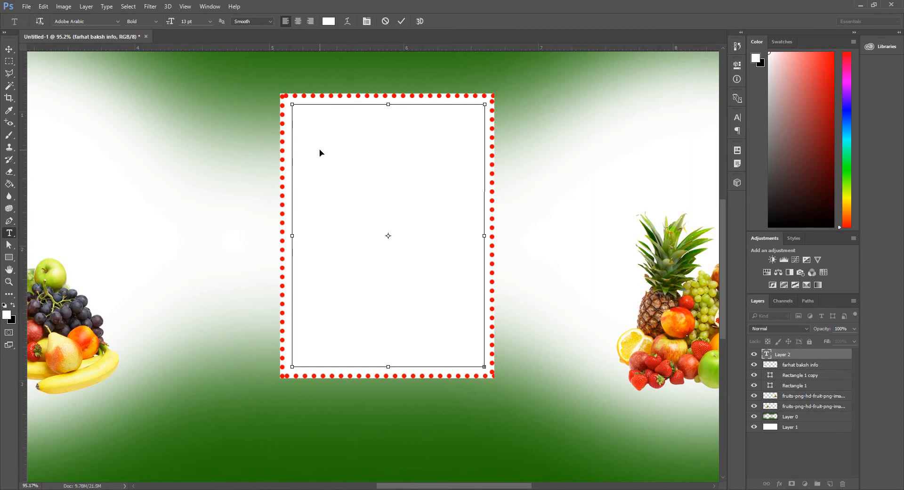
key("ctrl+a")
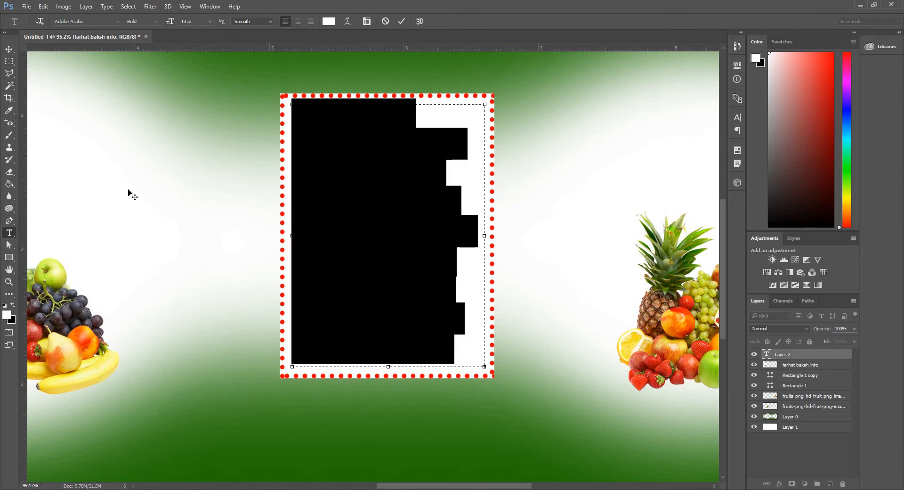
left_click(4, 305)
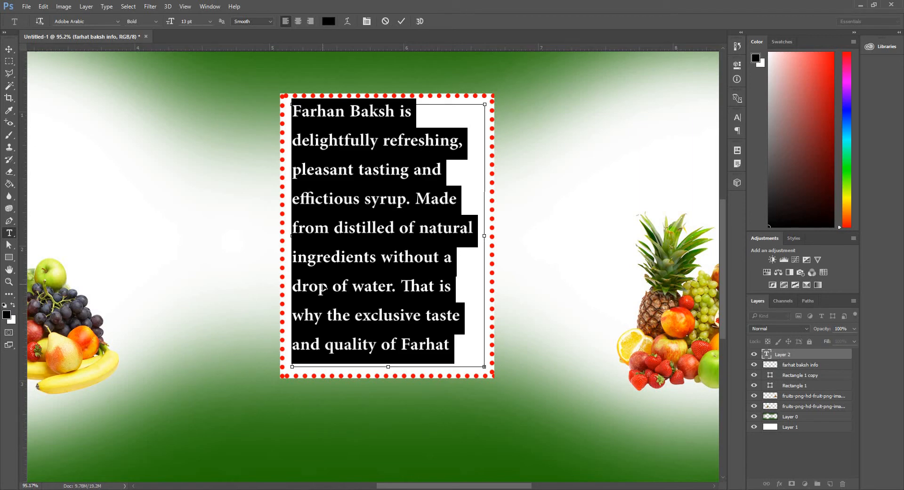
key("BackSpace")
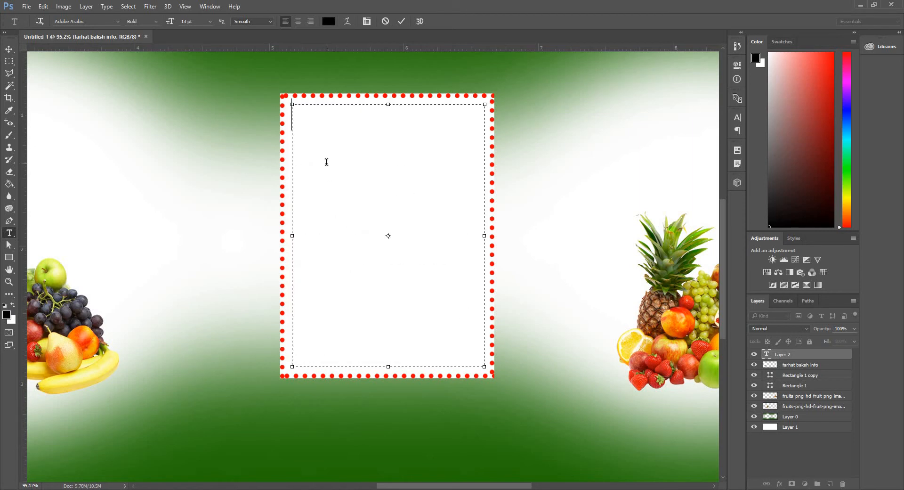
key("ctrl+v")
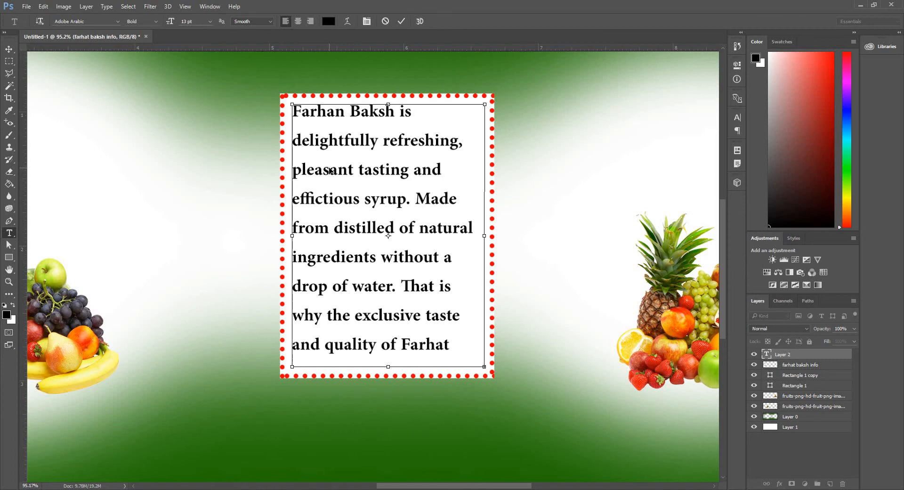
Select all the pasted text, set its size to 8.5 pt, and widen the text box slightly.
key("ctrl+a")
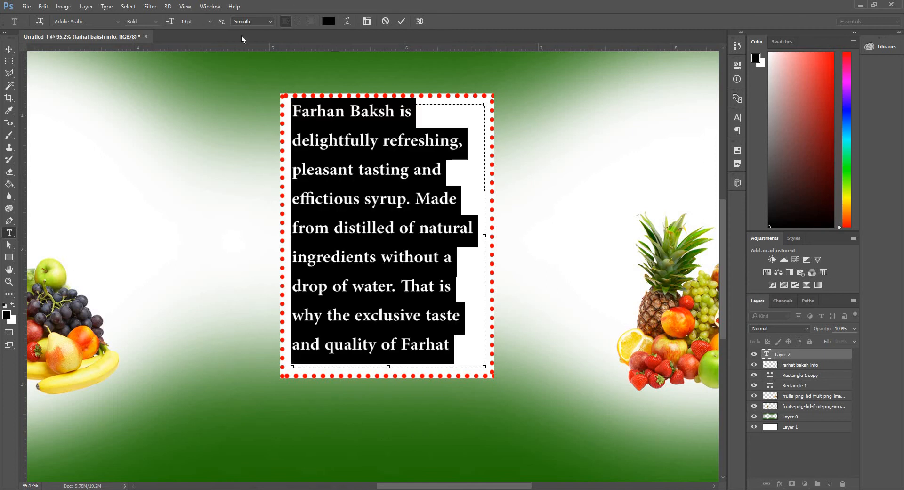
left_click(210, 22)
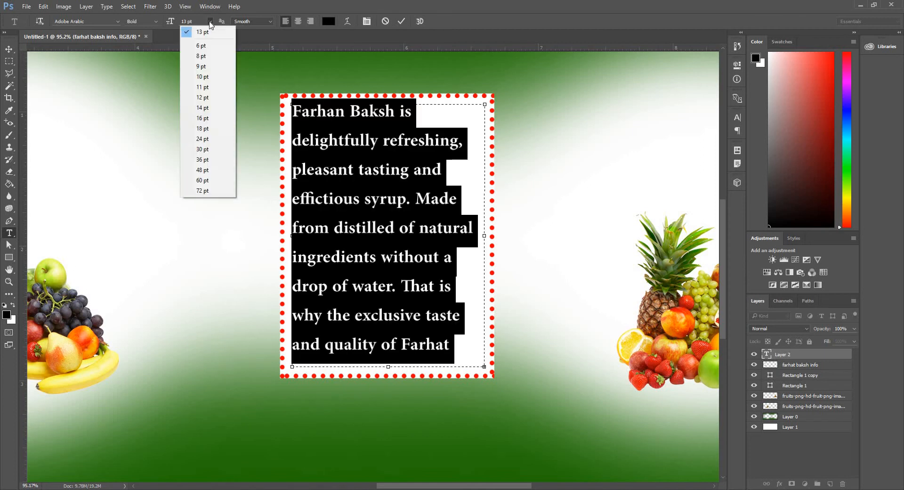
left_click(210, 66)
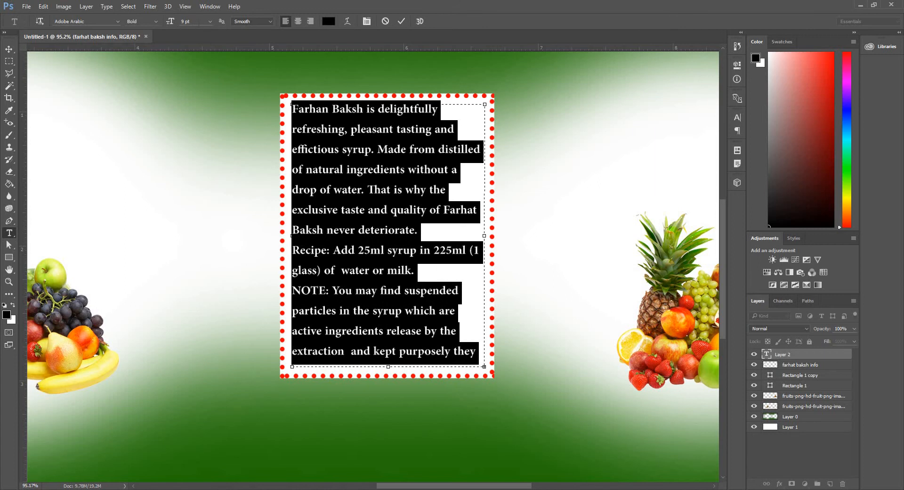
type("8")
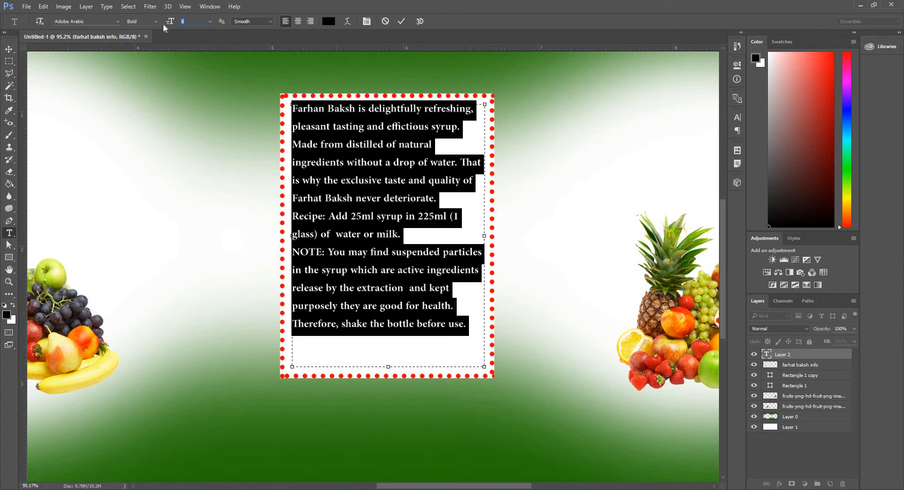
type(".5")
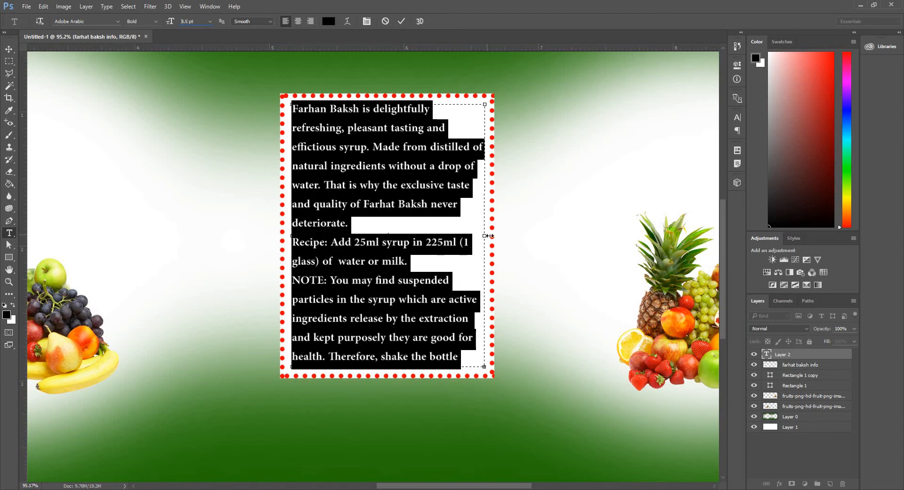
left_click_drag(489, 235, 493, 236)
Move the English text block slightly down and left to sit centred inside the right frame.
left_click(9, 50)
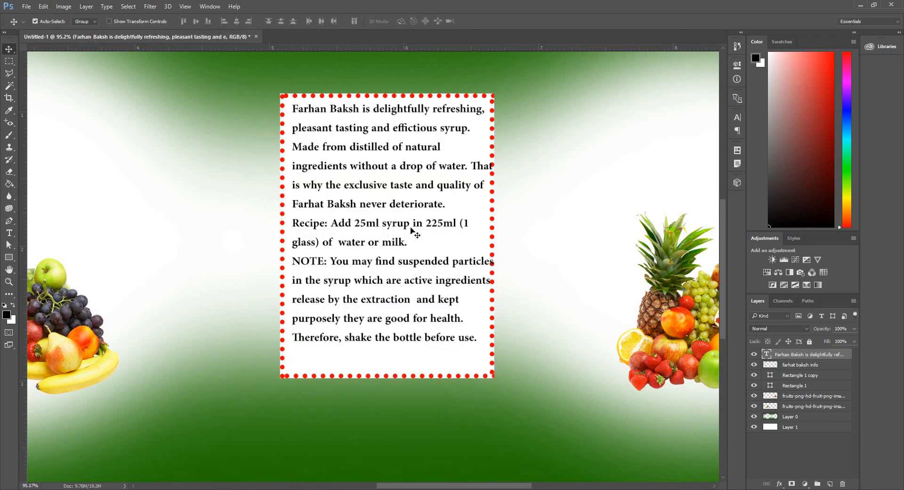
left_click_drag(392, 188, 385, 197)
key("Down")
key("Down")
key("Down")
key("Down")
key("Down")
key("Down")
key("Down")
key("Down")
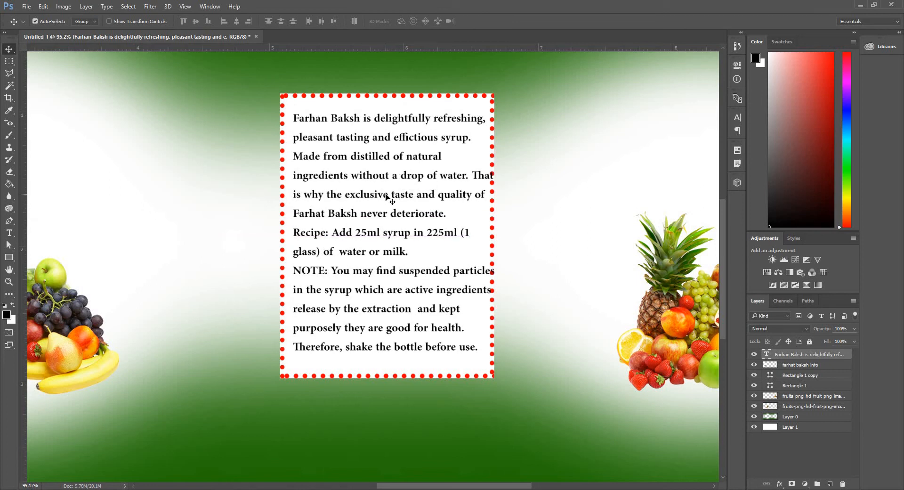
key("Left")
key("Left")
key("Left")
key("Left")
key("Left")
key("Left")
key("Left")
key("Left")
key("Left")
key("Left")
key("Left")
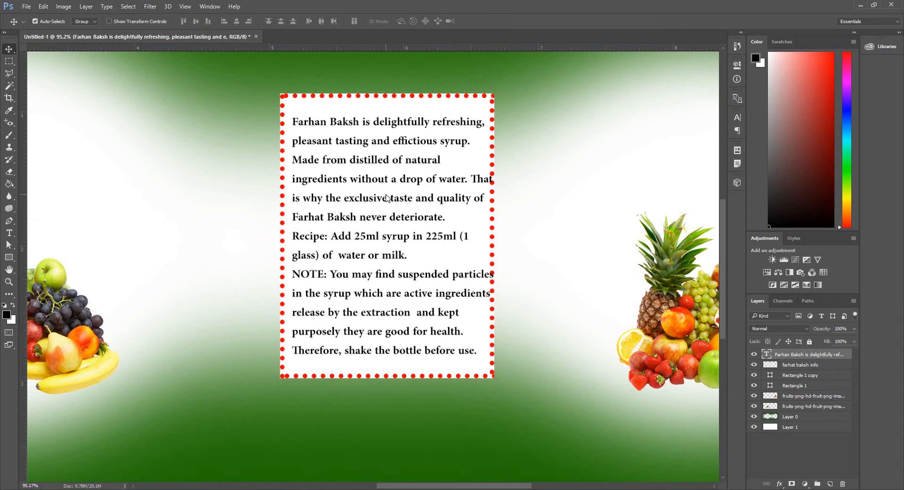
key("Down")
key("Down")
key("Down")
key("Down")
key("Left")
key("Left")
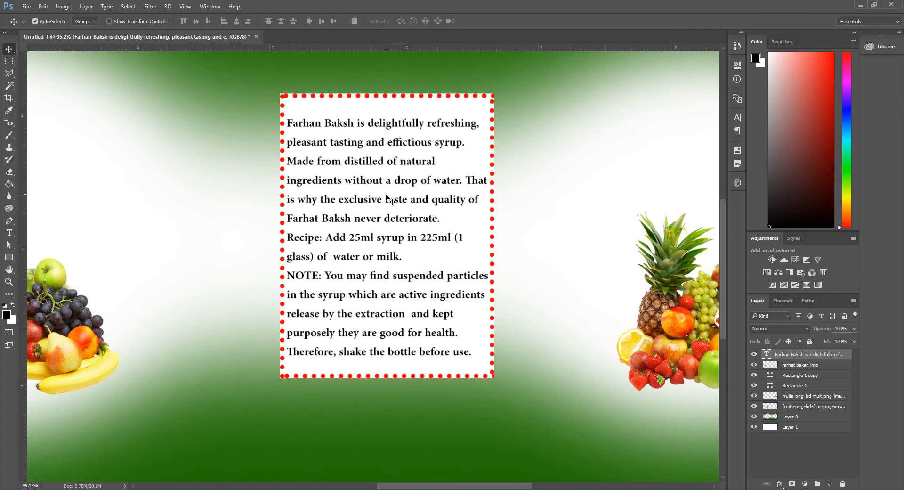
key("ctrl+0")
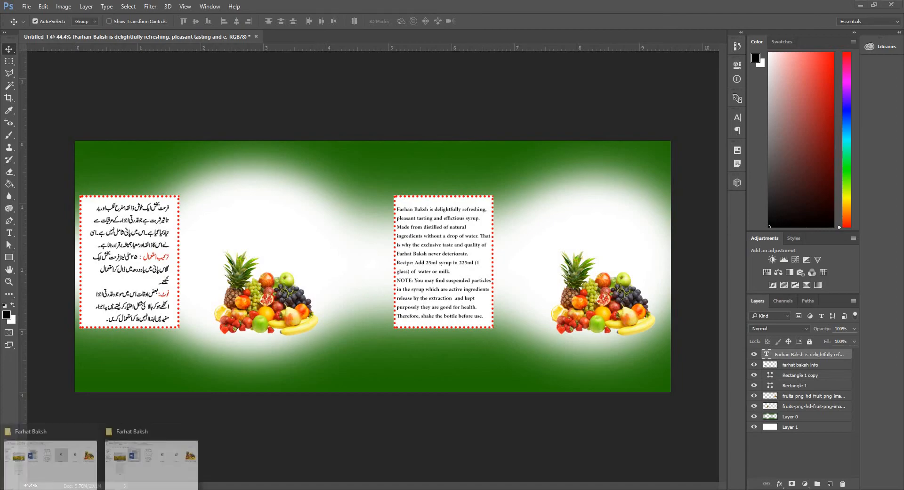
left_click(123, 462)
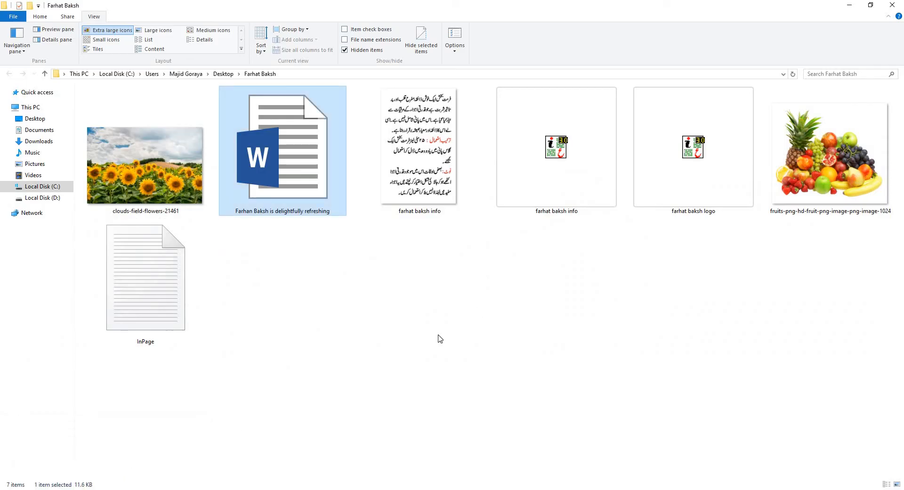
left_click(634, 216)
double_click(678, 177)
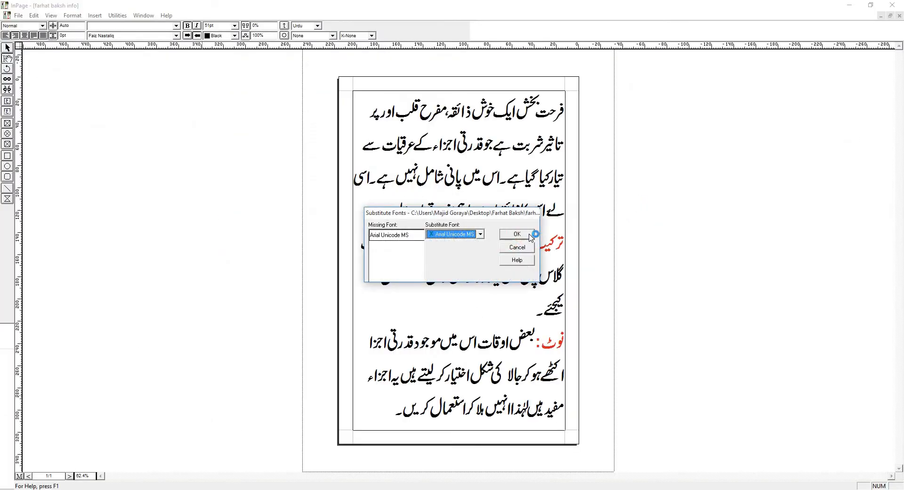
left_click(530, 237)
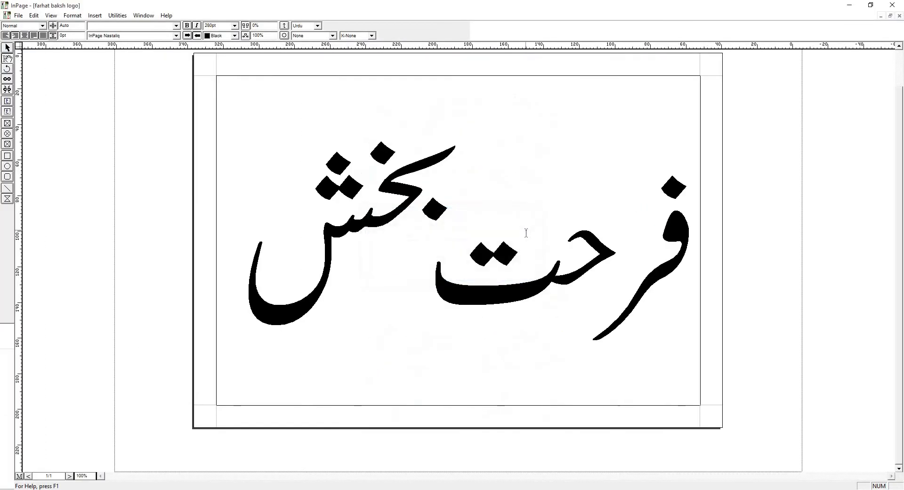
Export the logo page from InPage as an image.
left_click(19, 16)
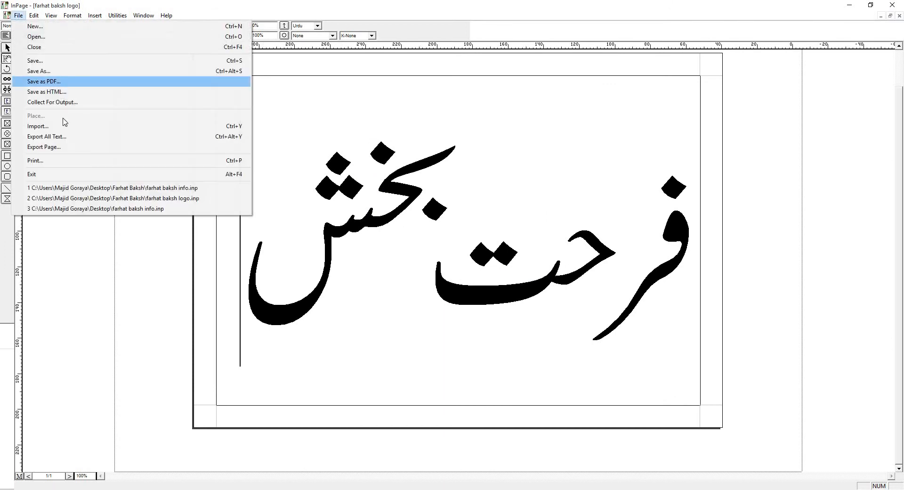
left_click(18, 15)
left_click(17, 15)
left_click(121, 148)
left_click(517, 259)
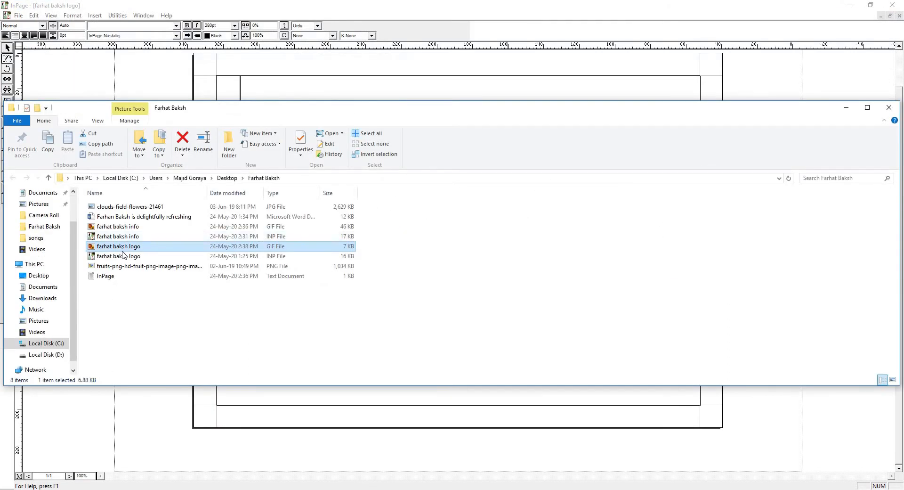
Open the exported farhat baksh logo GIF and the clouds-field-flowers-21461 image in Photoshop.
left_click_drag(122, 247, 303, 86)
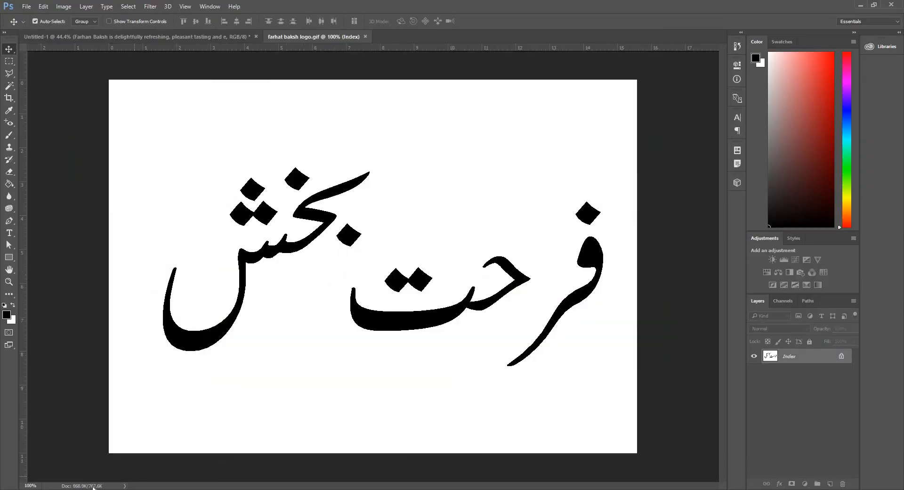
left_click(130, 463)
left_click_drag(166, 222, 463, 35)
Copy the whole logo image and paste it into the clouds-field-flowers document.
left_click(346, 32)
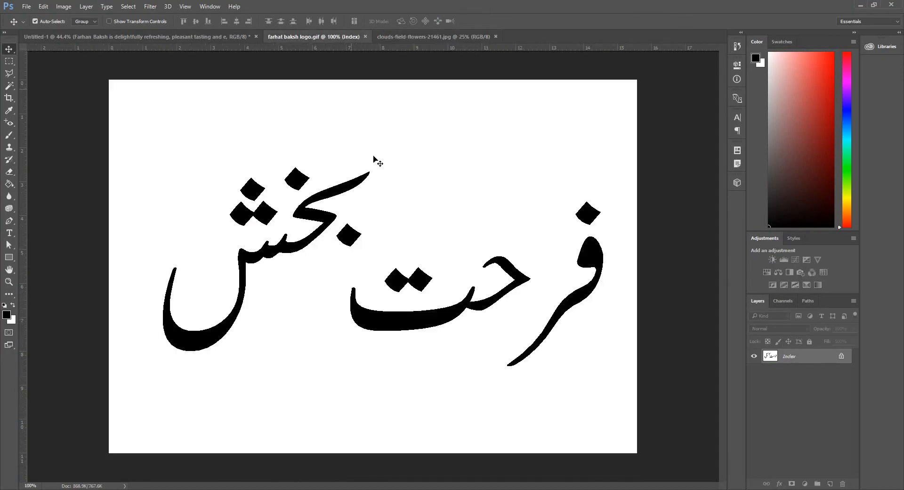
key("ctrl+a")
left_click(447, 34)
key("ctrl+v")
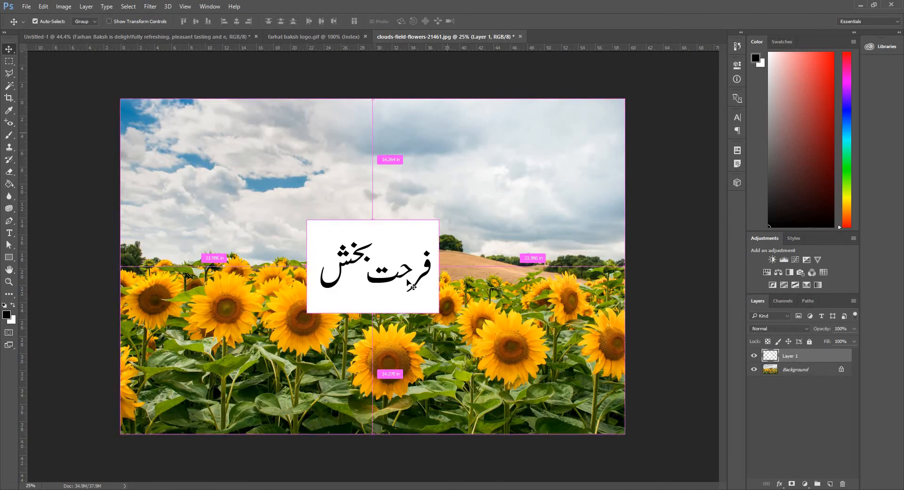
Enlarge the pasted logo with Free Transform so it covers the lower middle of the sunflower photo.
key("ctrl+t")
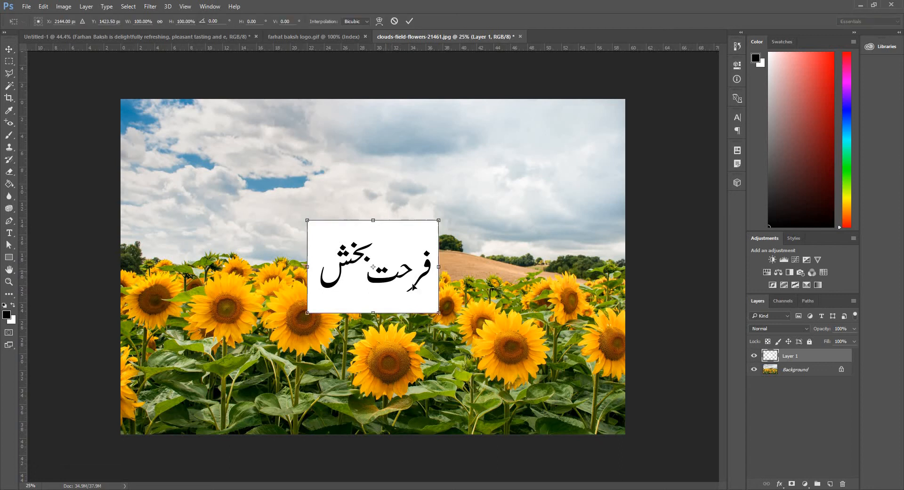
left_click_drag(389, 272, 202, 151)
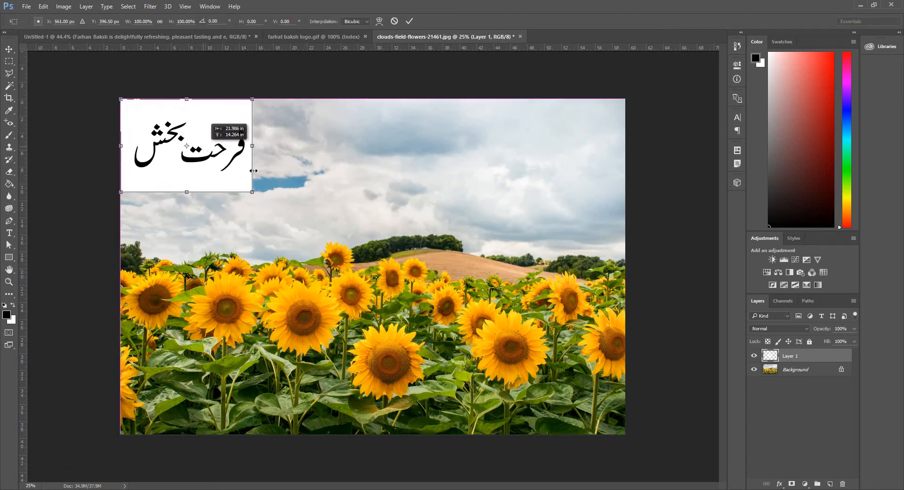
left_click_drag(363, 274, 507, 357)
left_click_drag(463, 261, 501, 372)
key("Return")
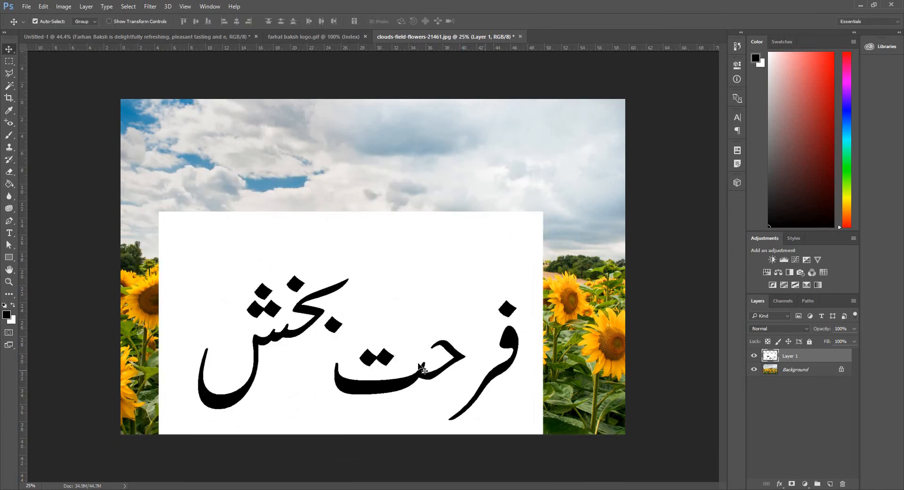
Select the logo's white background with the Magic Wand and delete it.
key("e")
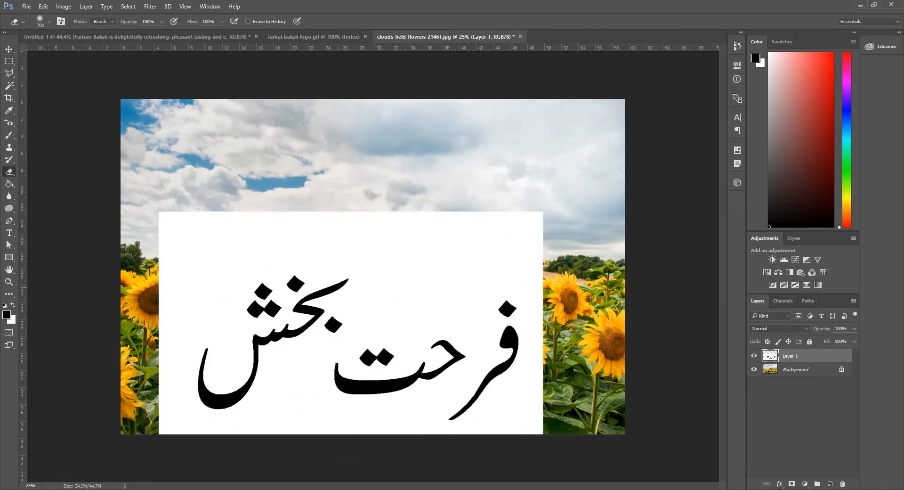
key("w")
left_click(400, 275)
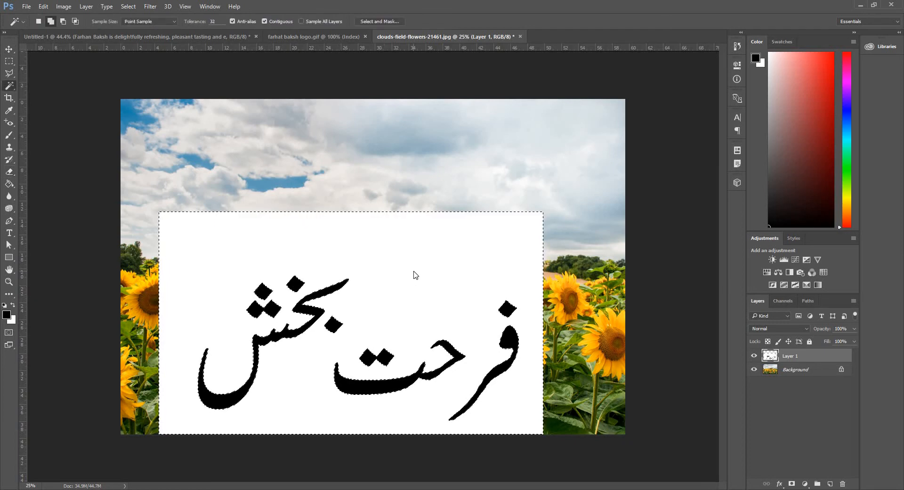
key("Delete")
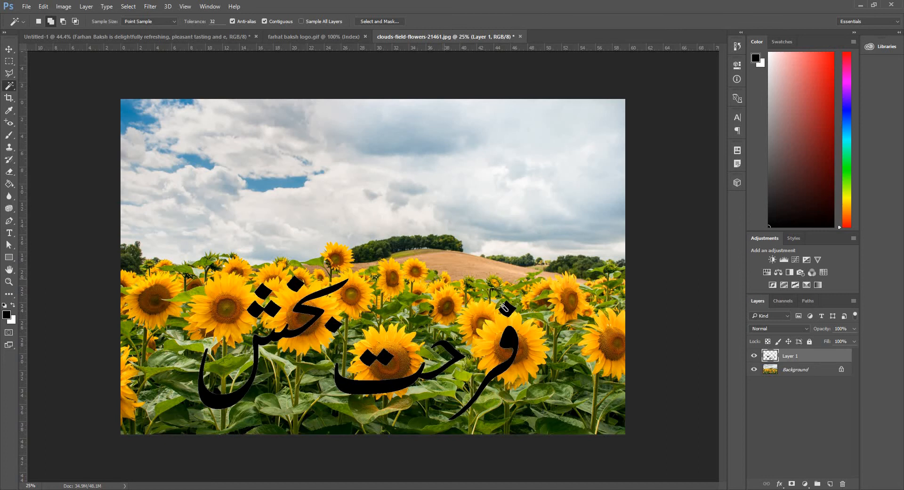
Unlock the sunflower background as Layer 0 and move it above the logo layer.
double_click(813, 374)
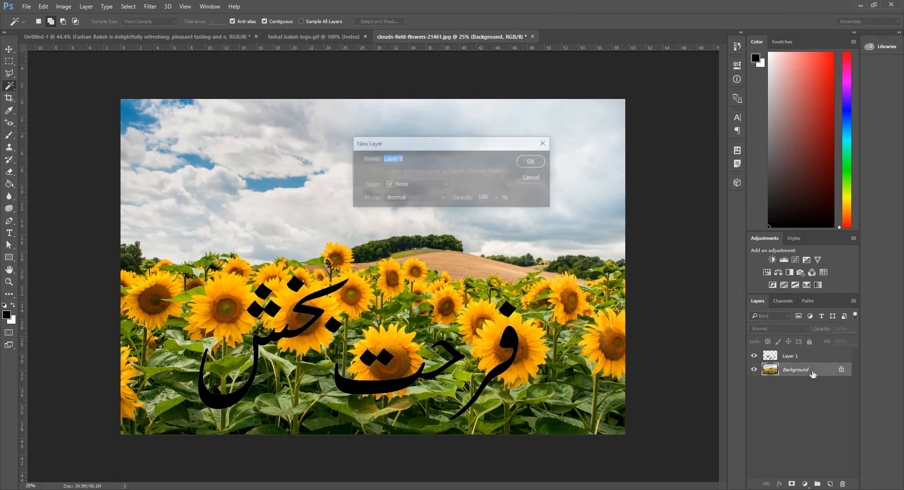
left_click(533, 161)
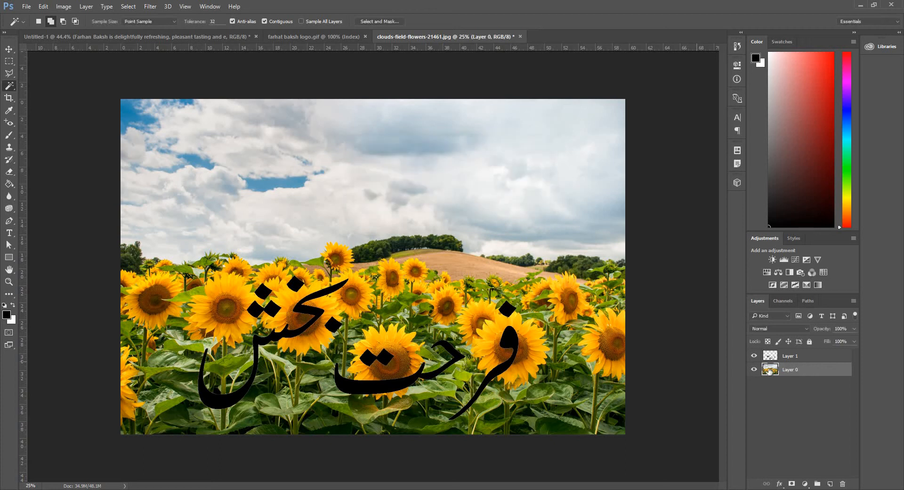
left_click_drag(784, 372, 788, 352)
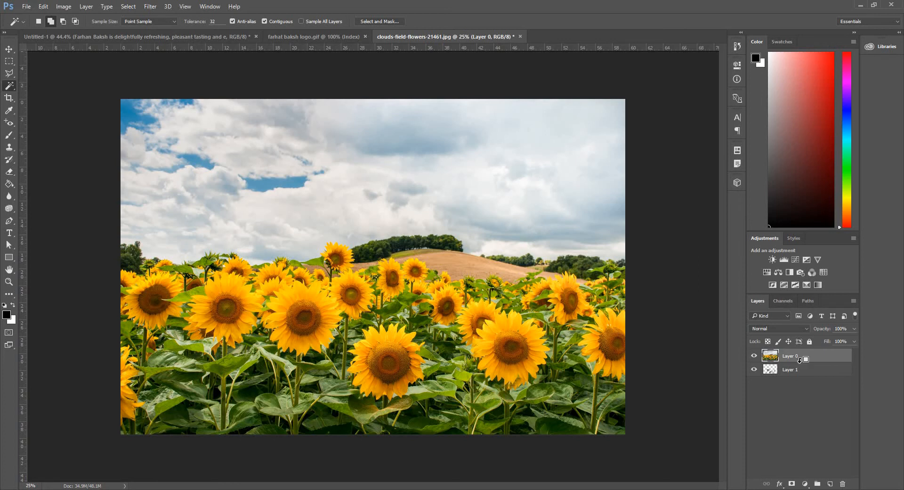
Clip the sunflower photo to the logo layer and shift the photo to adjust the texture inside the letters.
left_click(800, 359, "alt")
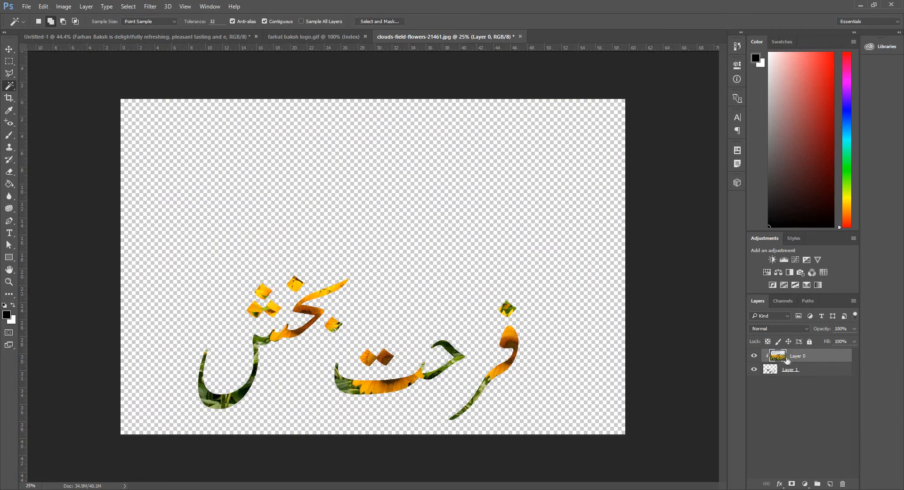
key("v")
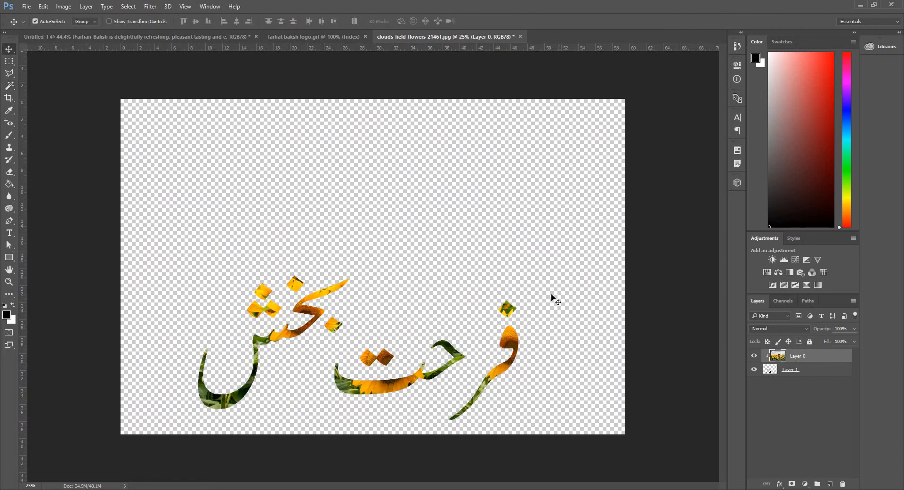
left_click(813, 383)
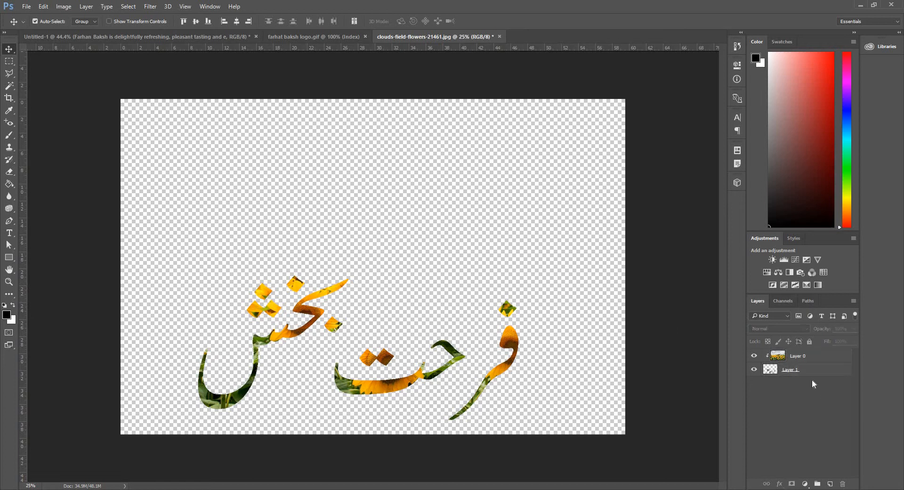
left_click(795, 356)
left_click_drag(463, 291, 59, 83)
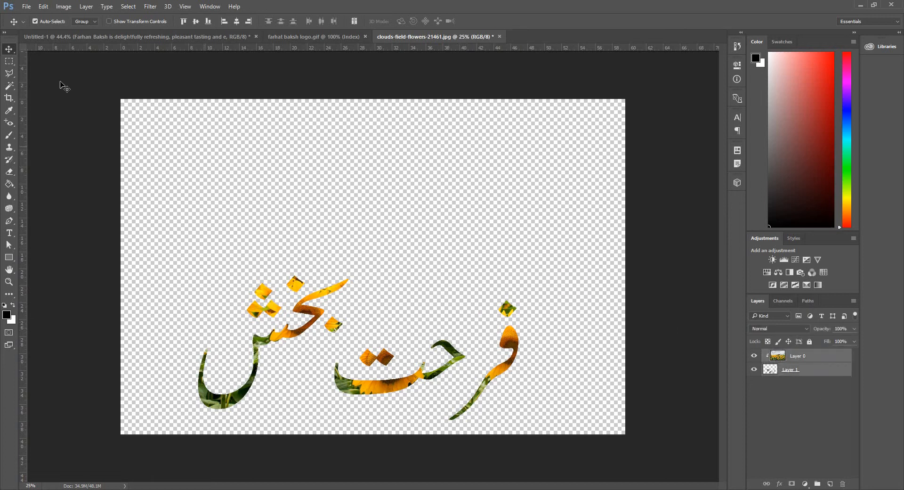
left_click(46, 22)
left_click(797, 360)
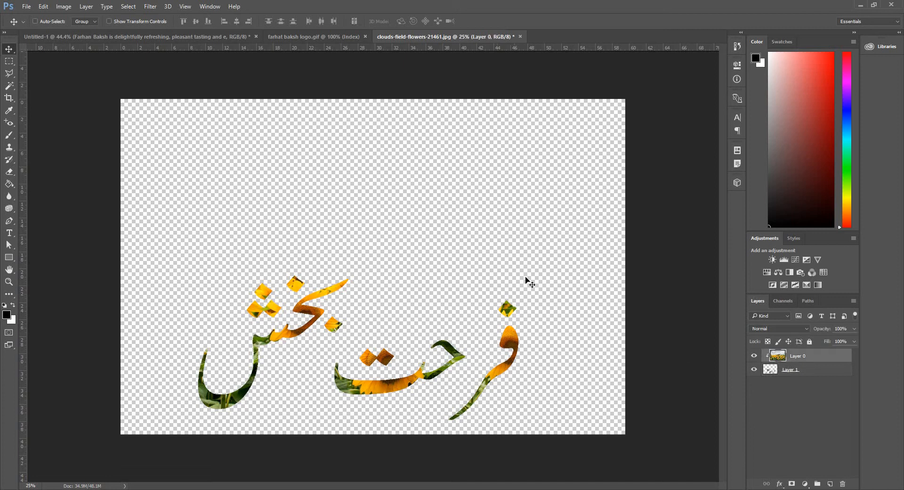
left_click_drag(524, 282, 462, 300)
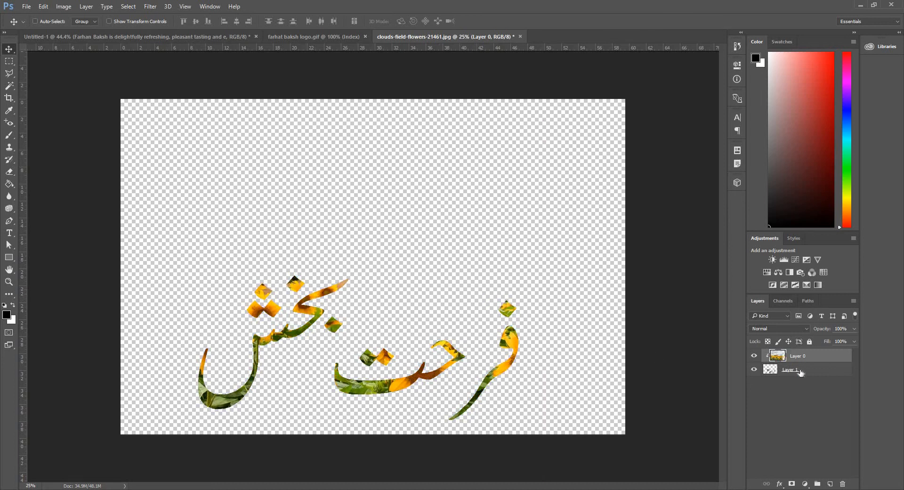
Merge the sunflower photo layer down into the logo layer.
left_click(800, 372)
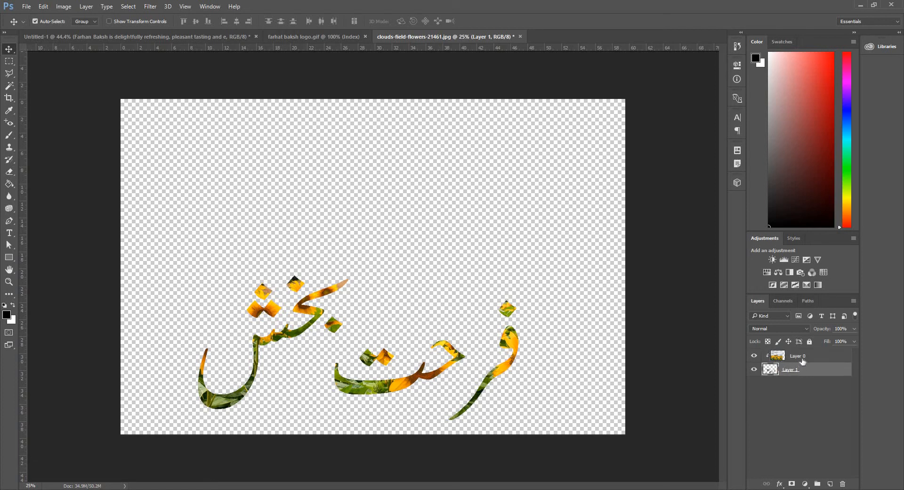
left_click(803, 357, "shift")
key("ctrl+e")
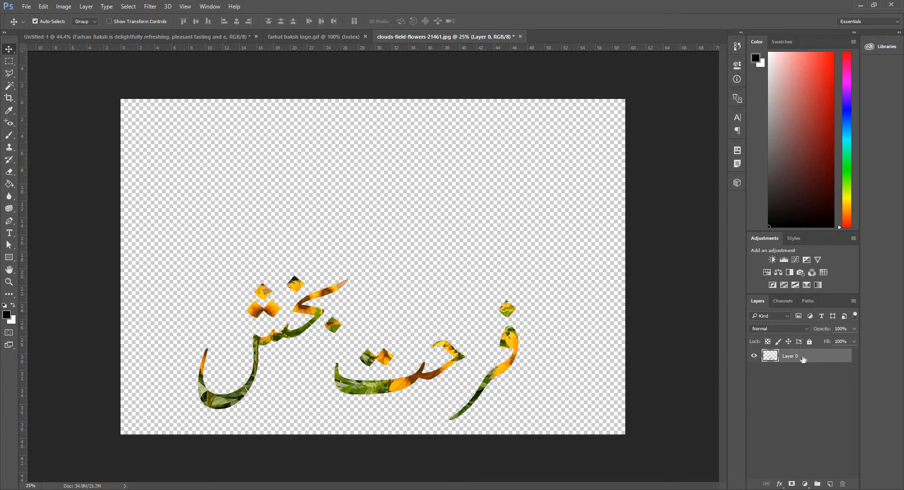
Select the sunflower-textured logo and paste it into the banner document.
key("m")
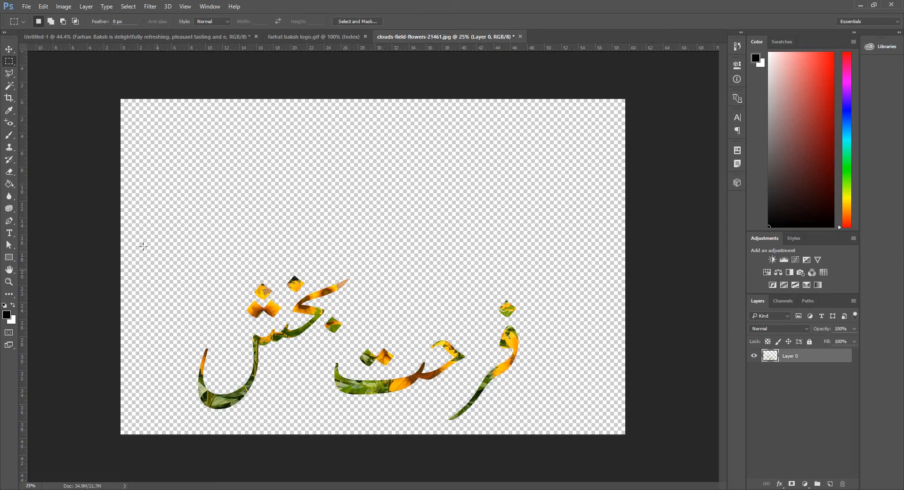
left_click_drag(146, 250, 527, 431)
key("ctrl+Tab")
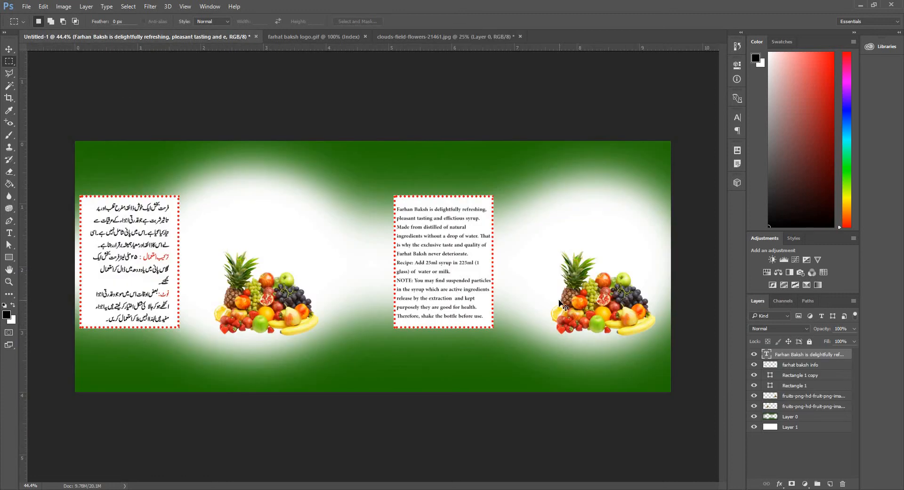
key("ctrl+v")
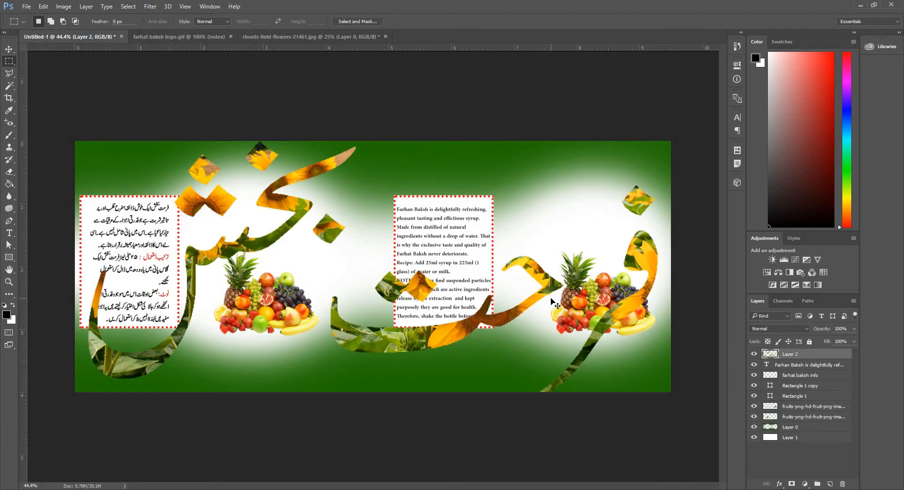
Shrink the pasted logo with Free Transform and place it above the right fruit image.
key("ctrl+t")
left_click_drag(88, 141, 534, 342)
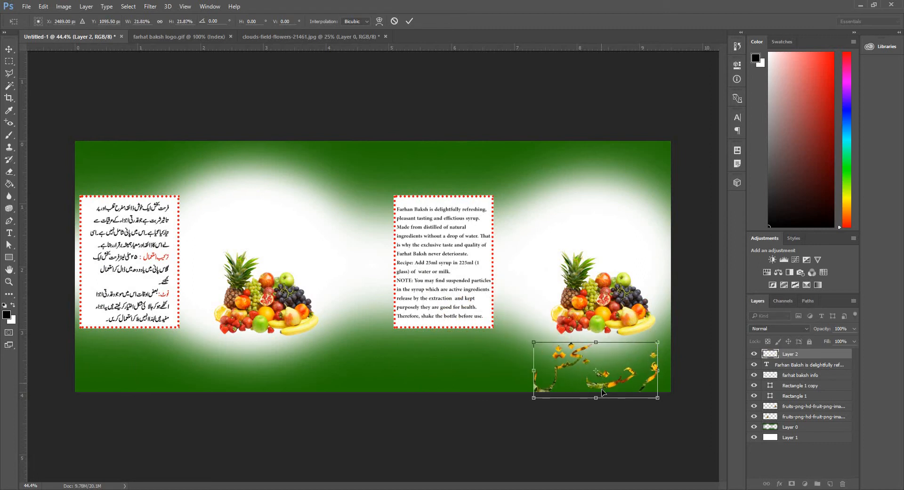
left_click_drag(603, 392, 604, 252)
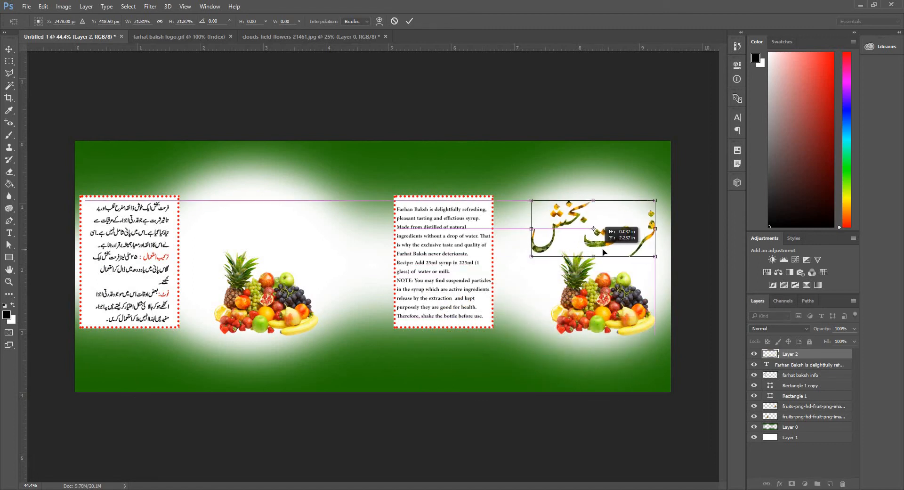
key("Return")
key("m")
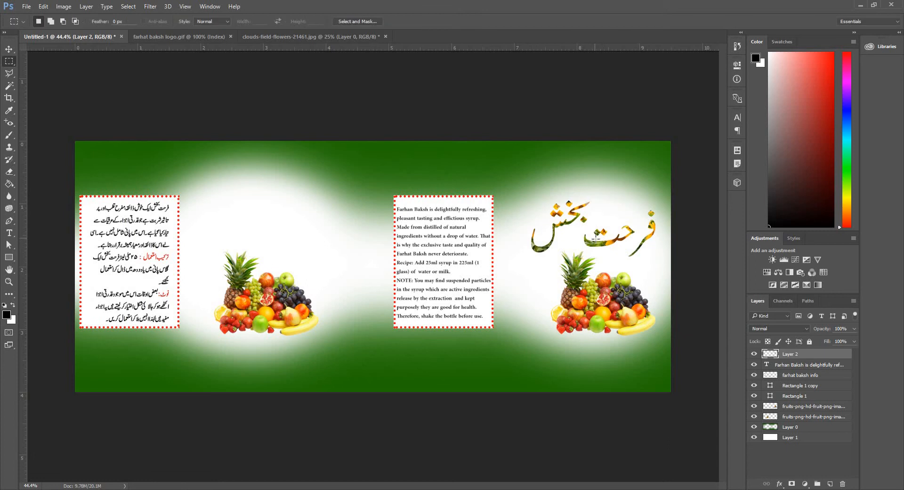
Lasso the left word of the logo and nudge it right, closer to the other word.
scroll(602, 231, "up", 9)
left_click_drag(647, 264, 442, 249)
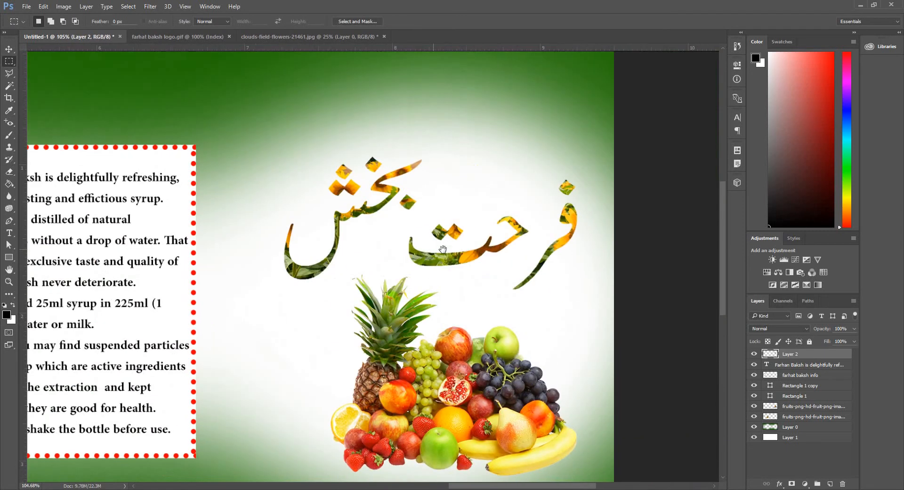
left_click(9, 74)
left_click(53, 83)
left_click(346, 111)
left_click(247, 179)
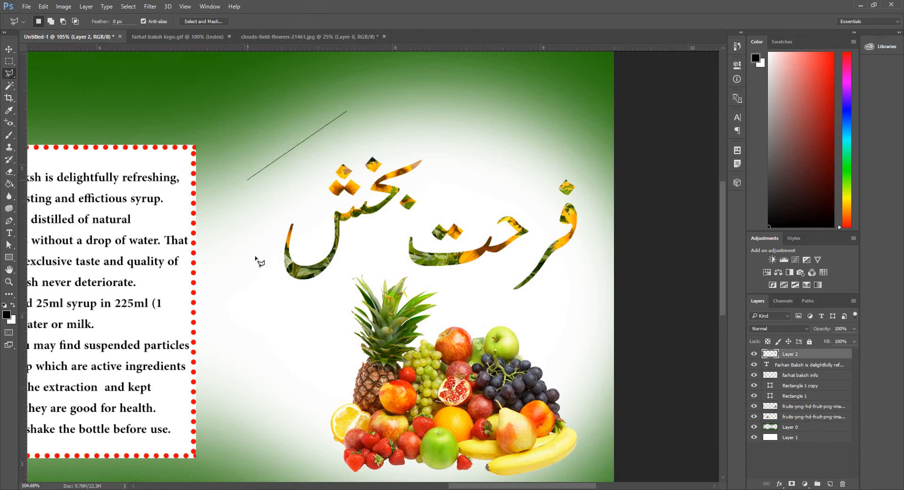
left_click(256, 259)
left_click(291, 307)
left_click(346, 263)
left_click(350, 237)
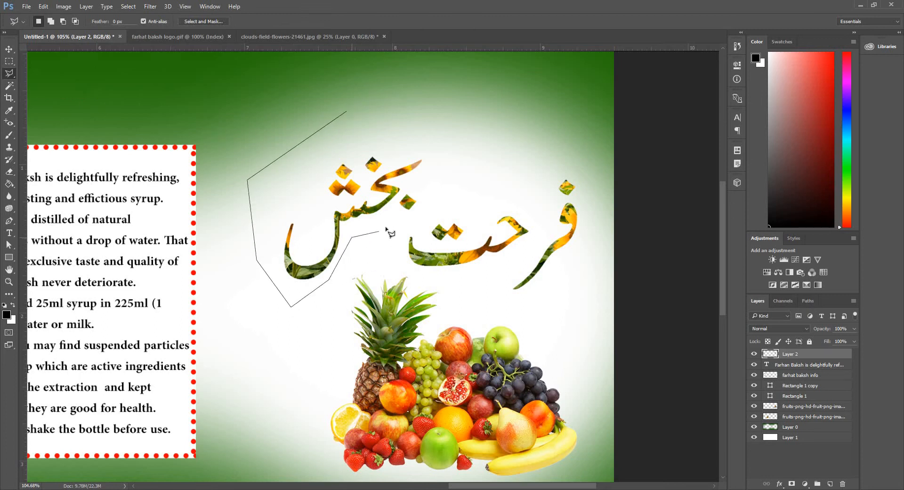
left_click(431, 214)
left_click(447, 153)
double_click(386, 113)
key("v")
left_click_drag(355, 218, 385, 221)
key("ctrl+d")
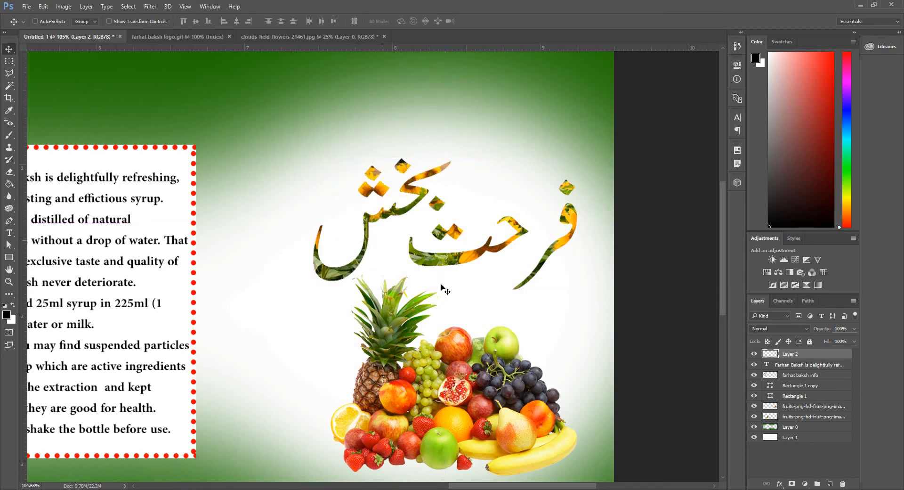
Step back three history states in the sunflower document and delete the black logo layer.
left_click(188, 36)
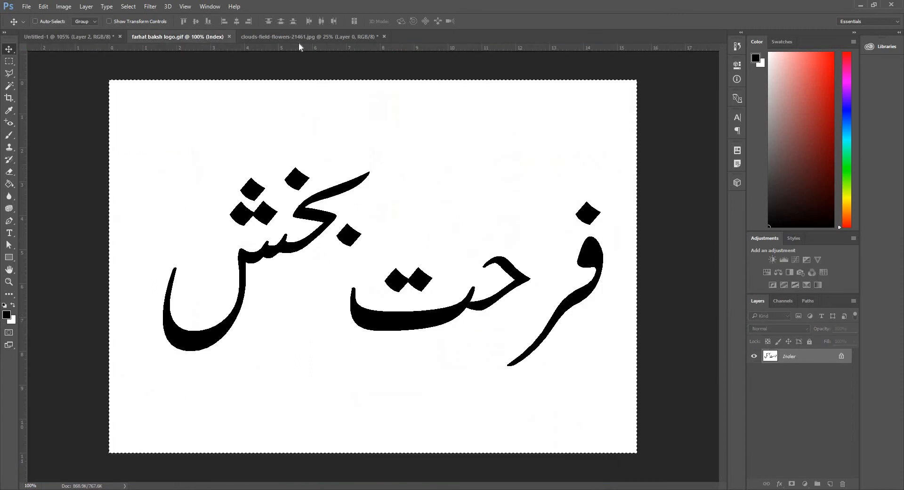
left_click(298, 37)
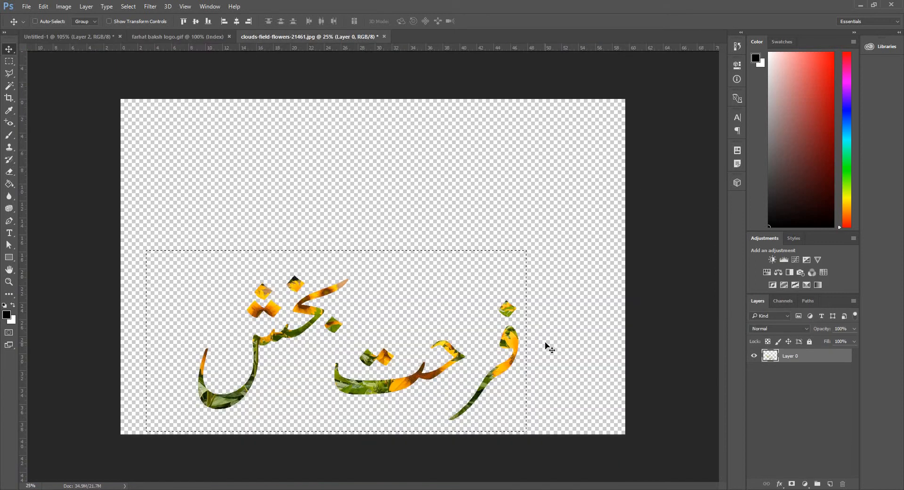
key("ctrl+alt+z")
key("ctrl+alt+z")
key("ctrl+alt+z")
key("ctrl+alt+z")
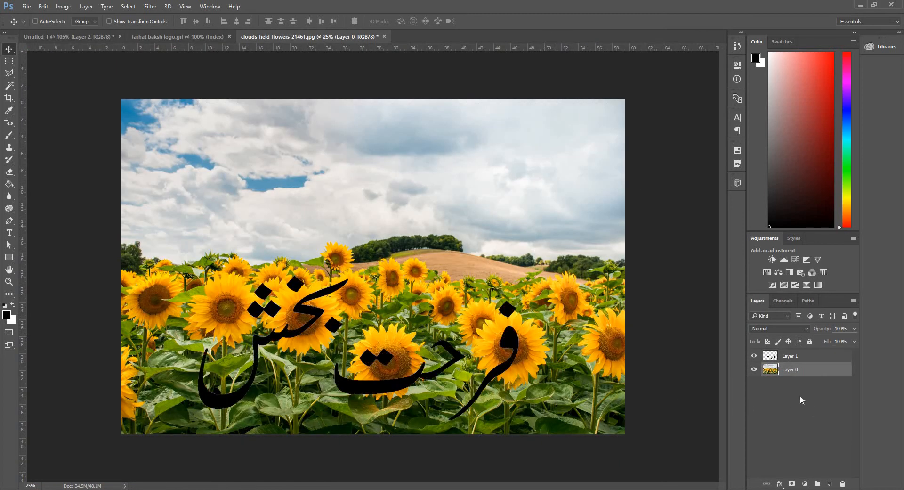
left_click_drag(791, 358, 844, 483)
key("t")
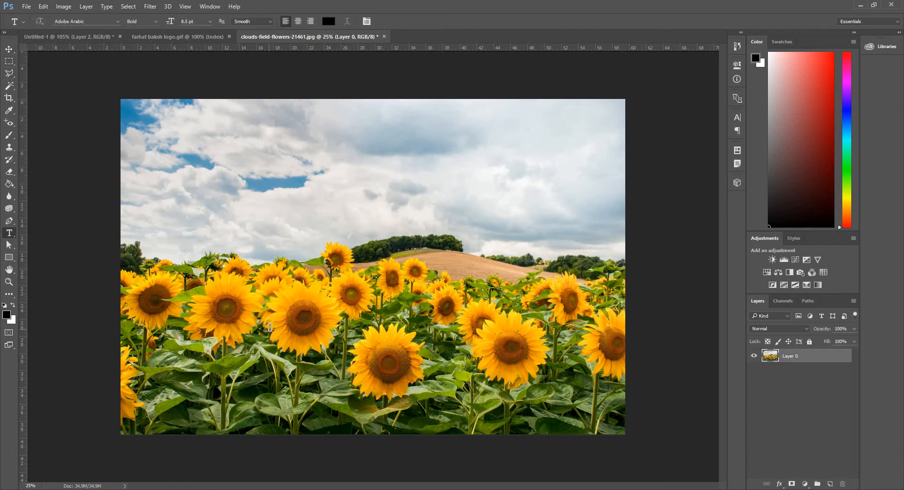
left_click(268, 329)
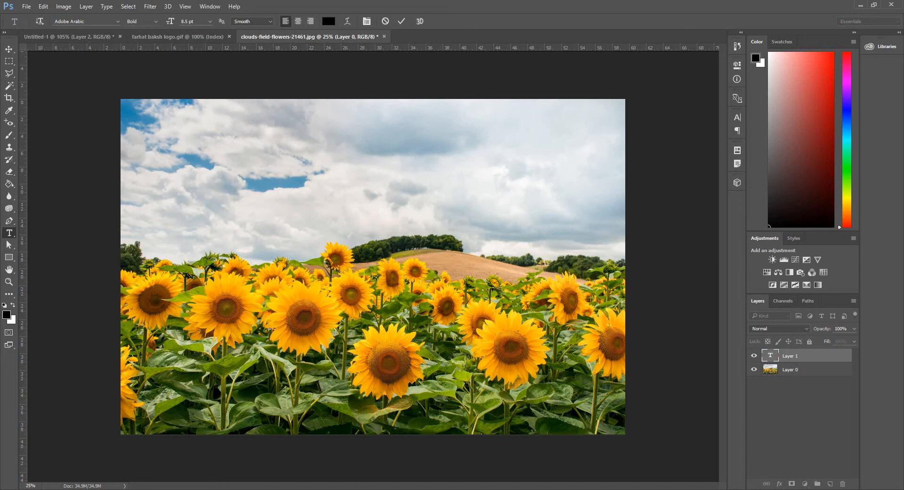
key("super+space")
left_click(6, 314)
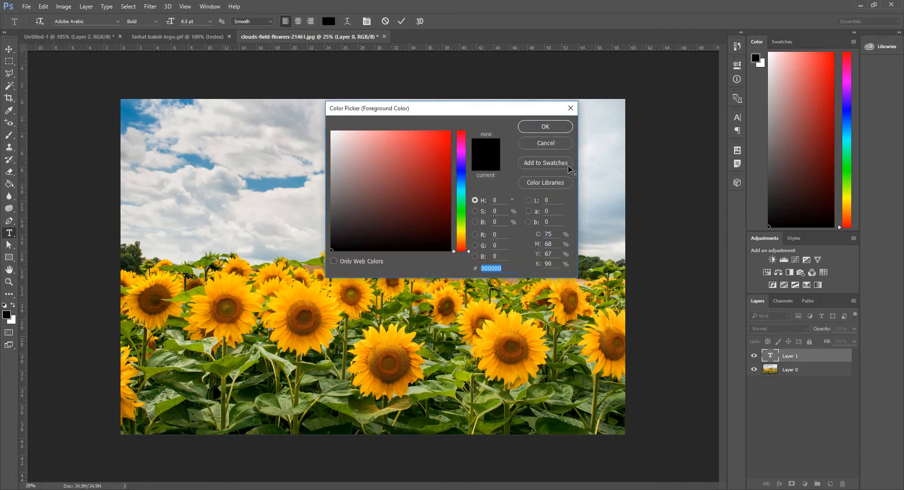
left_click(546, 142)
left_click(785, 362)
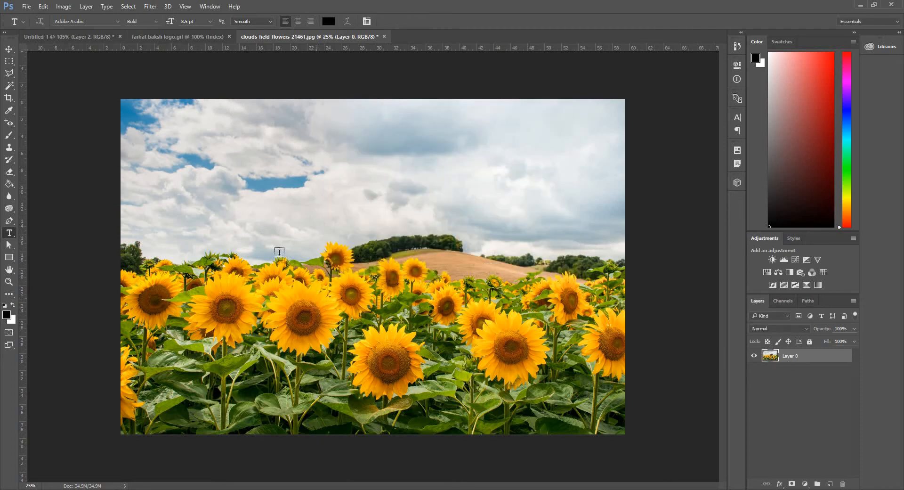
left_click(239, 129)
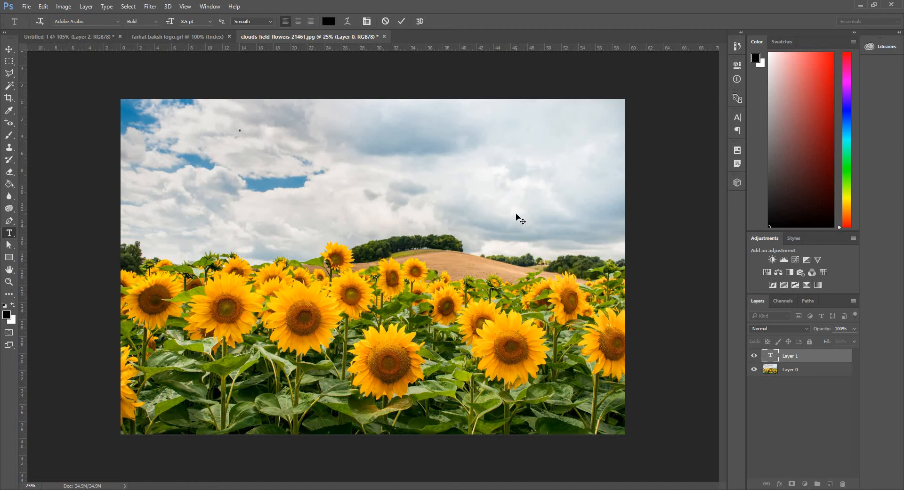
left_click(209, 21)
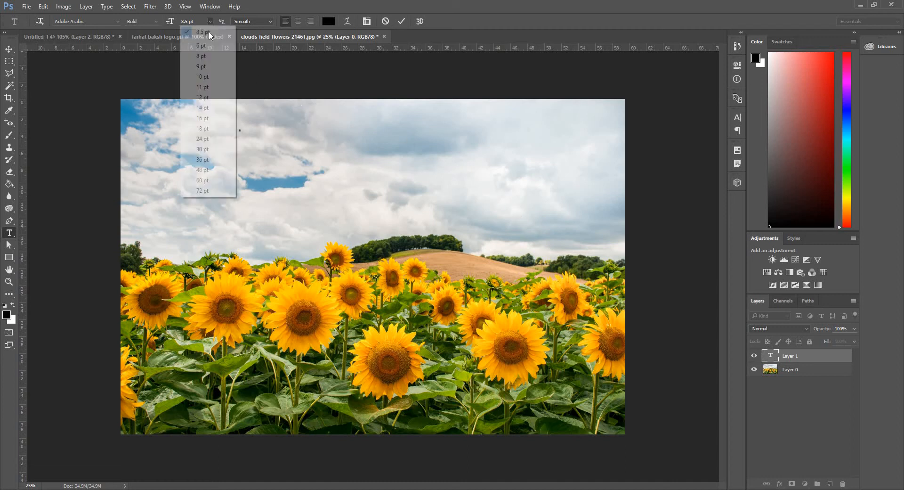
left_click(203, 191)
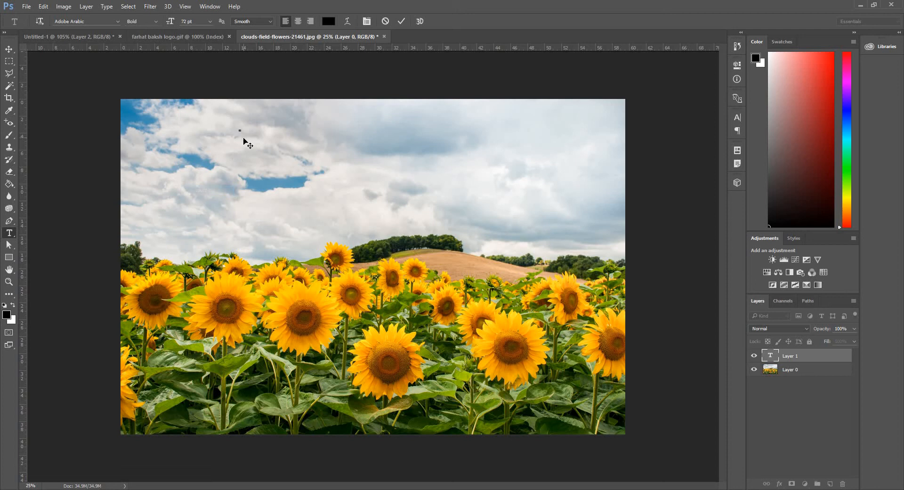
type("t")
key("ctrl+a")
left_click(209, 25)
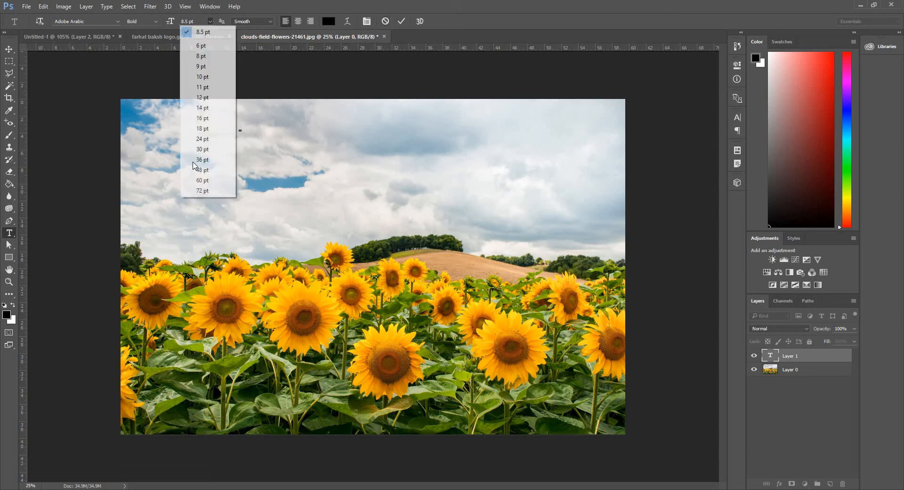
left_click(205, 190)
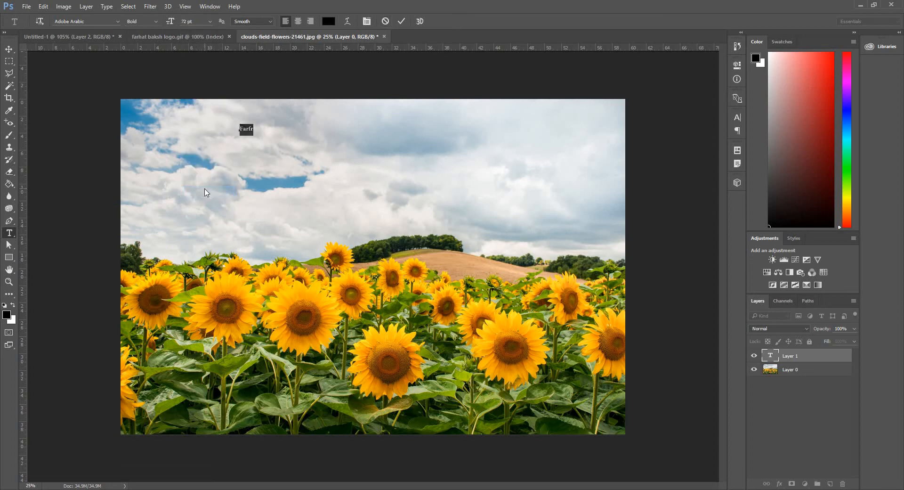
key("BackSpace")
left_click(784, 371)
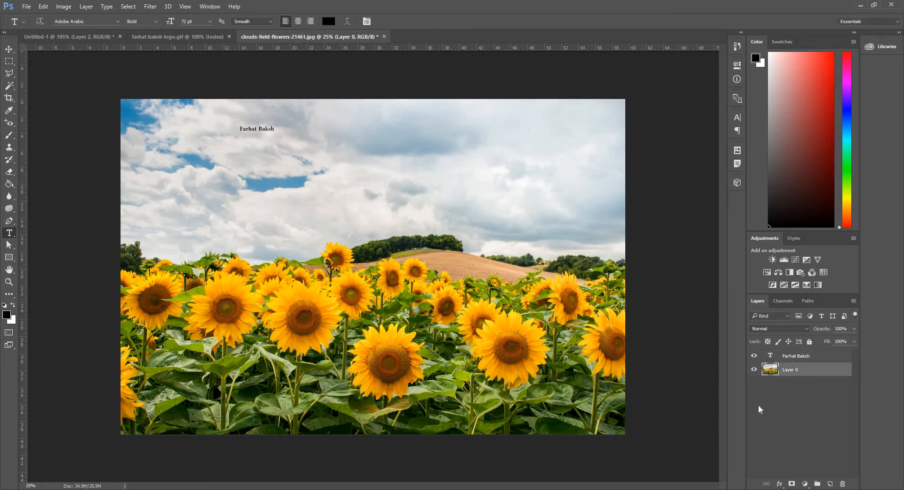
Enlarge the 'Farhat Baksh' text with Free Transform and move it down over the sunflowers.
key("ctrl+t")
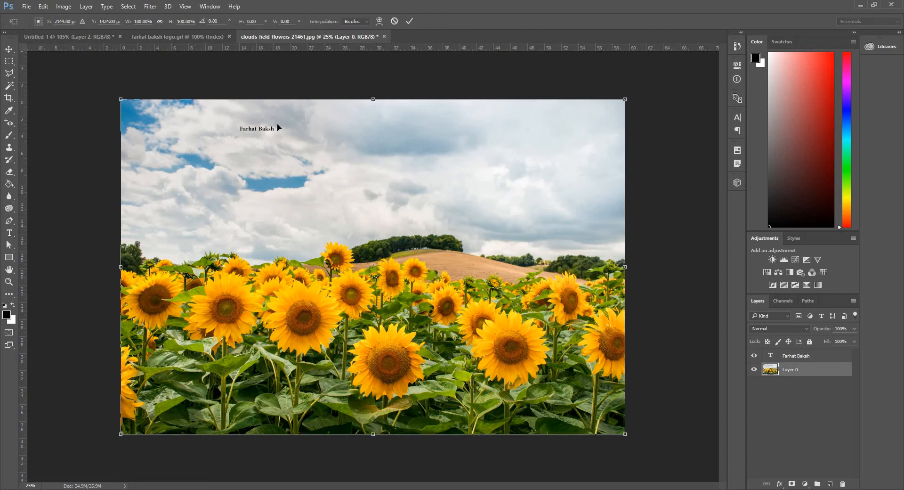
key("Return")
left_click(781, 356)
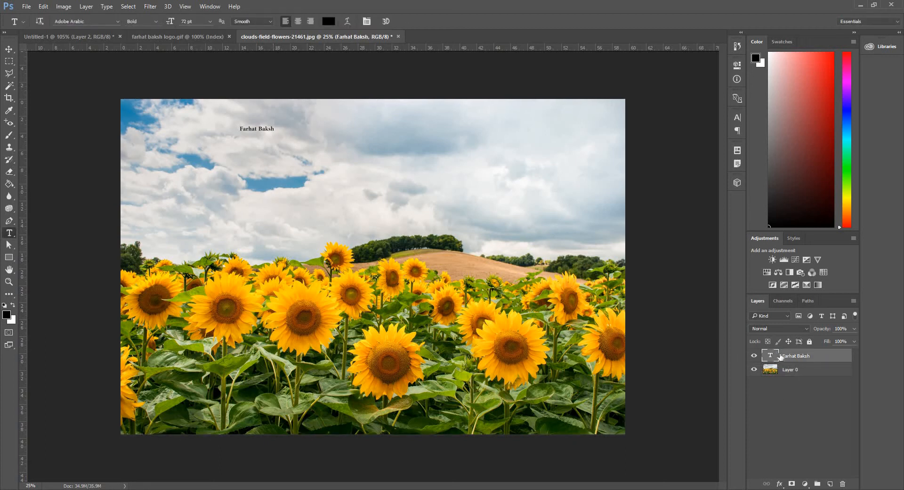
key("ctrl+t")
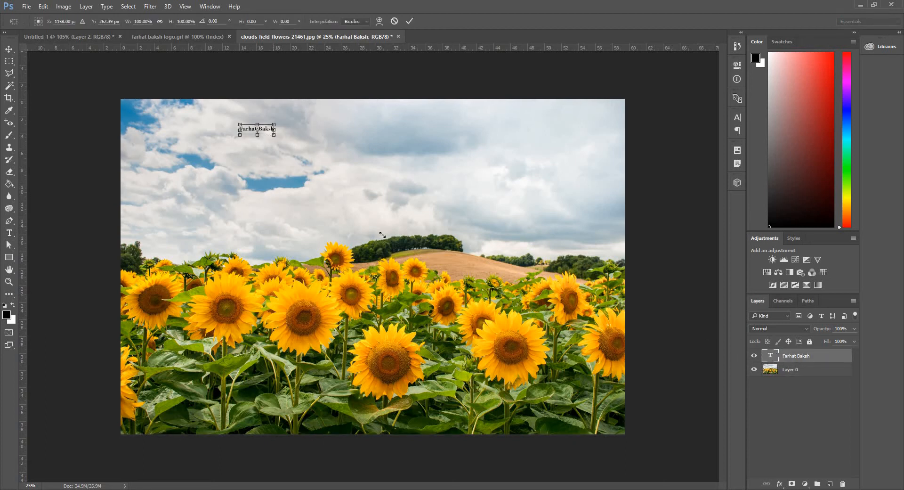
left_click_drag(383, 234, 579, 332)
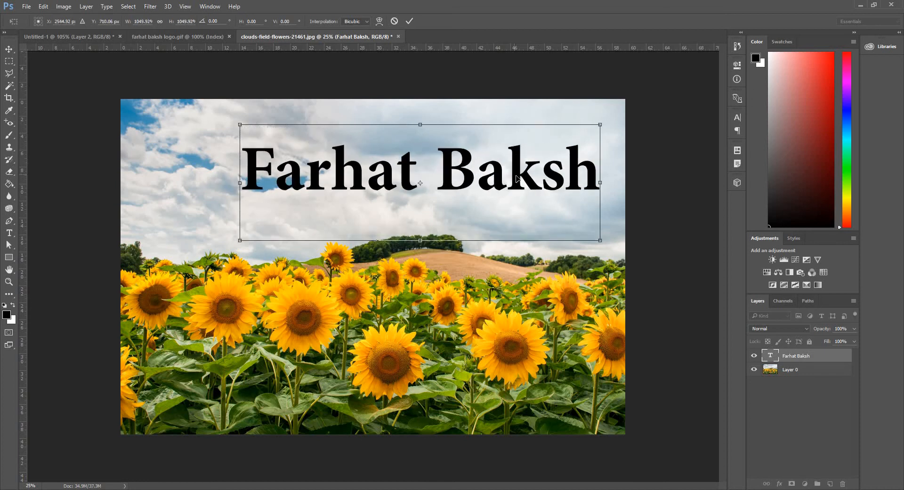
left_click_drag(516, 178, 420, 335)
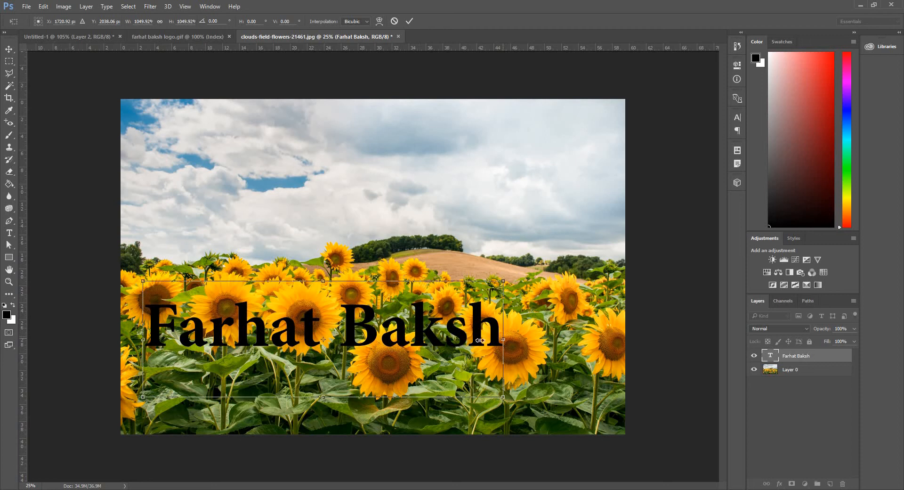
left_click_drag(479, 340, 396, 322)
key("Return")
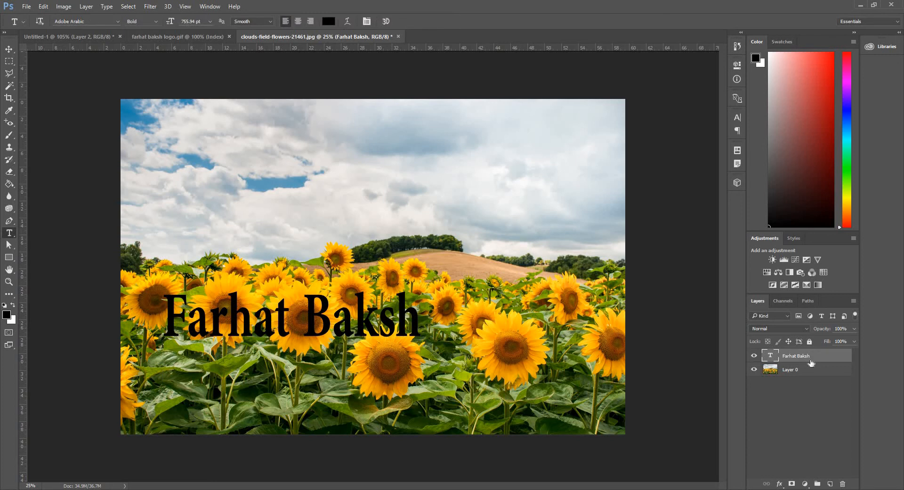
Clip the sunflower photo layer to the 'Farhat Baksh' text and merge the two into one layer.
left_click_drag(810, 362, 812, 361)
left_click(812, 361, "alt")
key("ctrl+z")
mouse_move(806, 372)
left_mouse_down()
mouse_move(805, 352)
mouse_move(810, 359)
left_mouse_up()
left_click(811, 361, "alt")
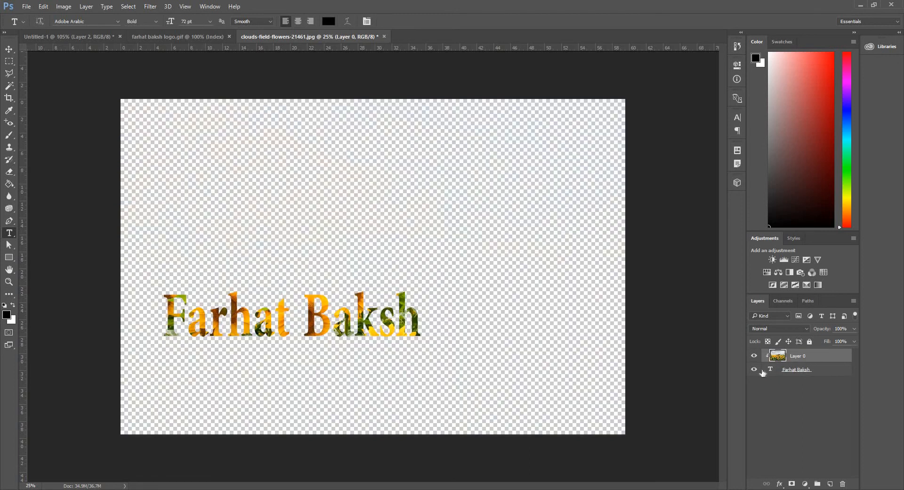
left_click(803, 374, "shift")
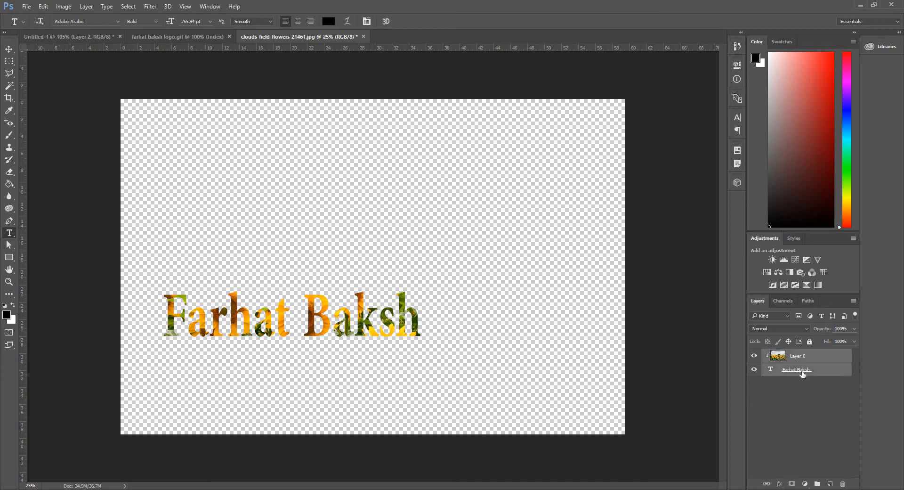
key("ctrl+e")
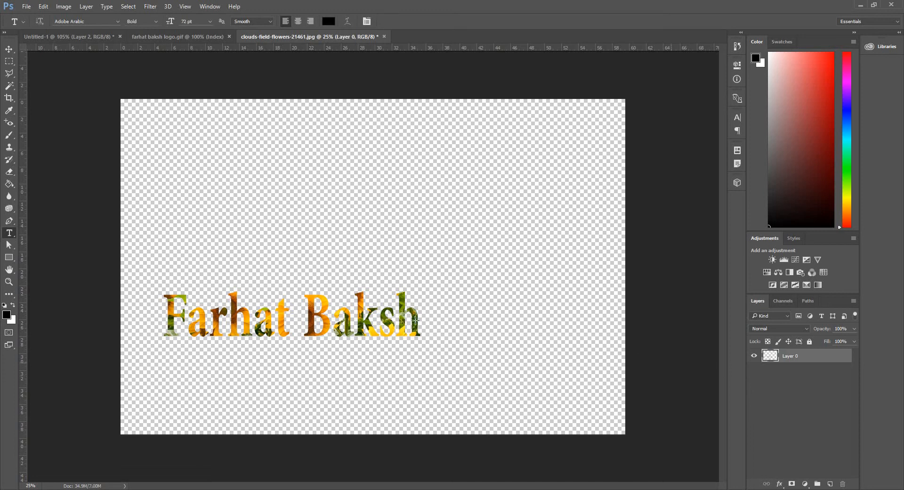
Copy the sunflower-textured 'Farhat Baksh' text and paste it into the banner document.
key("m")
left_click_drag(148, 266, 432, 362)
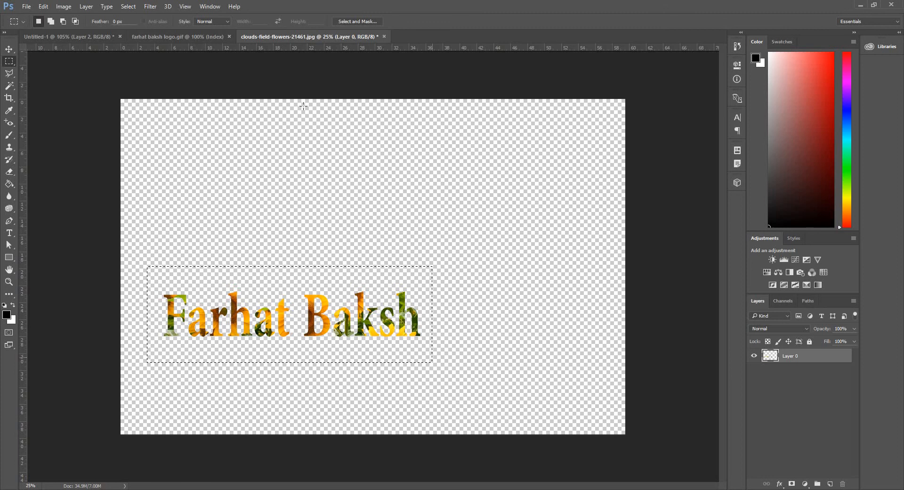
left_click(93, 36)
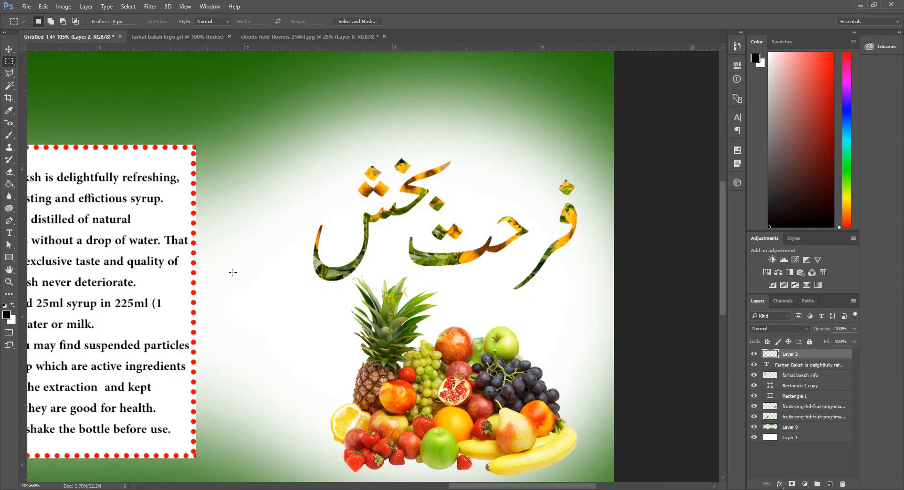
scroll(318, 242, "left", 10)
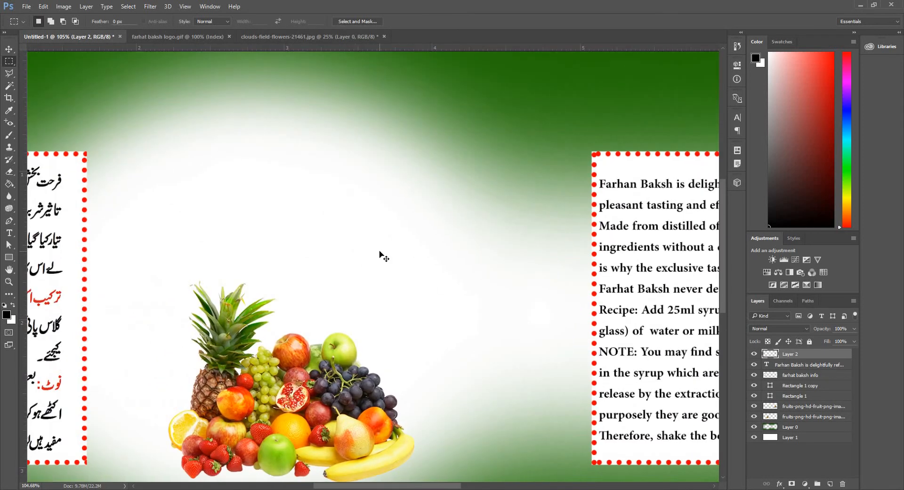
key("ctrl+v")
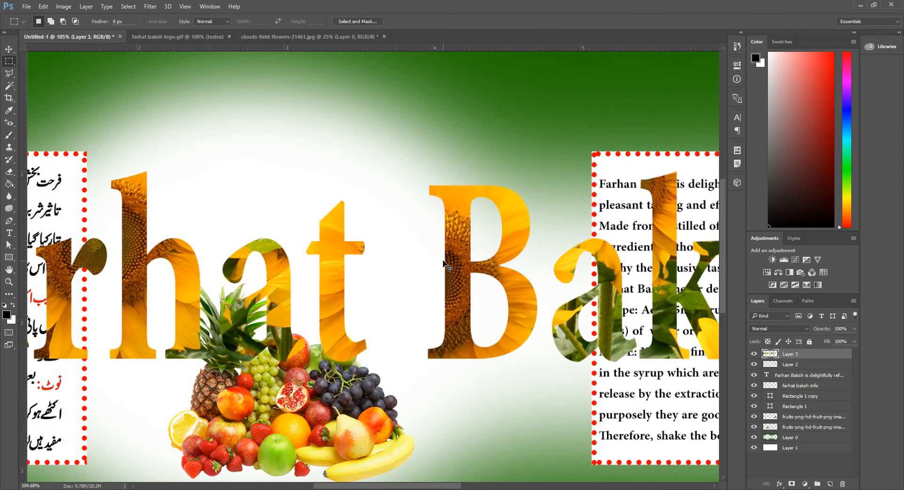
Shrink the pasted English logo with Free Transform and place it above the left fruit image.
scroll(448, 271, "down", 5)
key("ctrl+t")
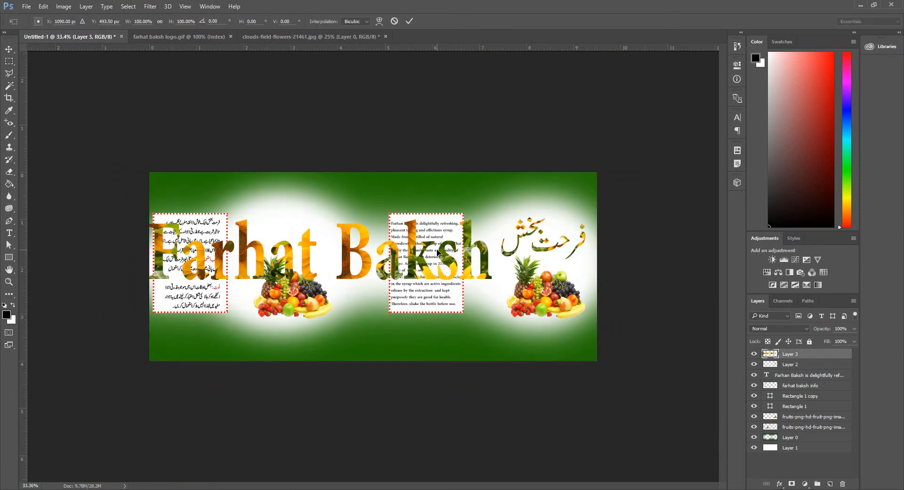
left_click_drag(490, 280, 334, 231)
key("Return")
scroll(219, 237, "up", 6)
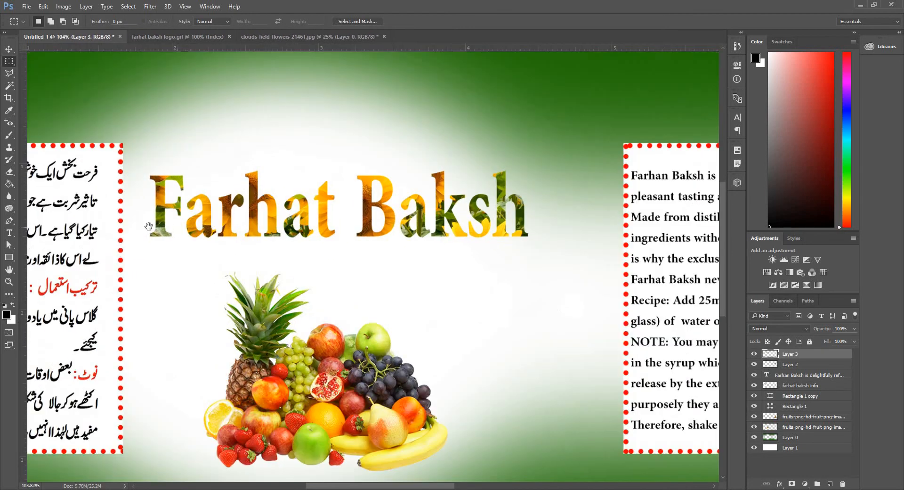
Draw a rectangle about 205 × 86 px above the Urdu info box and fill it red.
left_click_drag(151, 228, 379, 278)
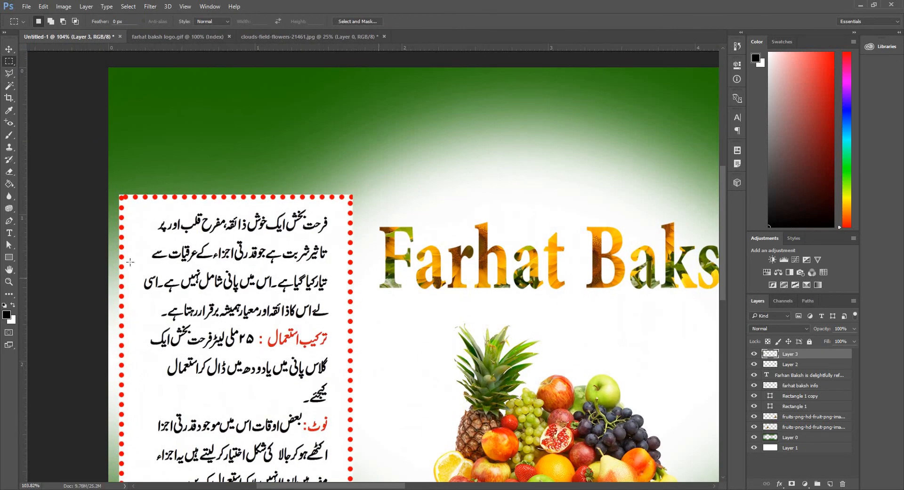
left_click(11, 258)
left_click(42, 257)
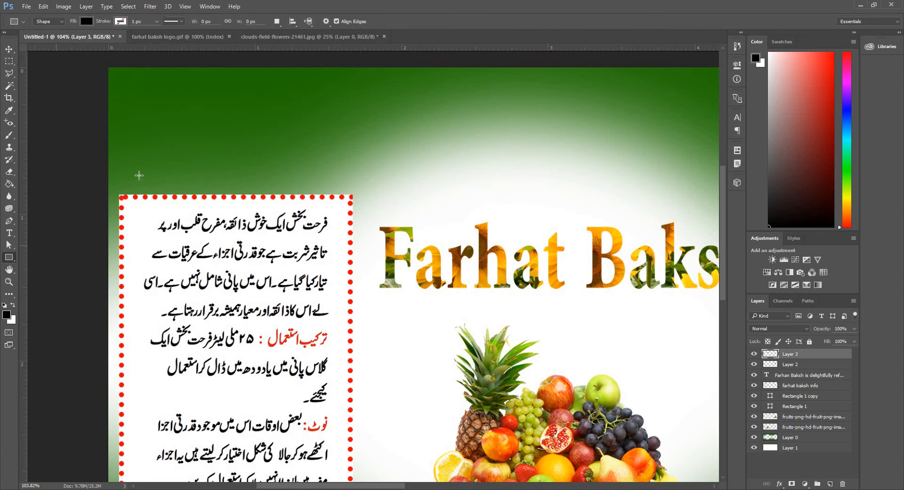
left_click_drag(175, 146, 276, 188)
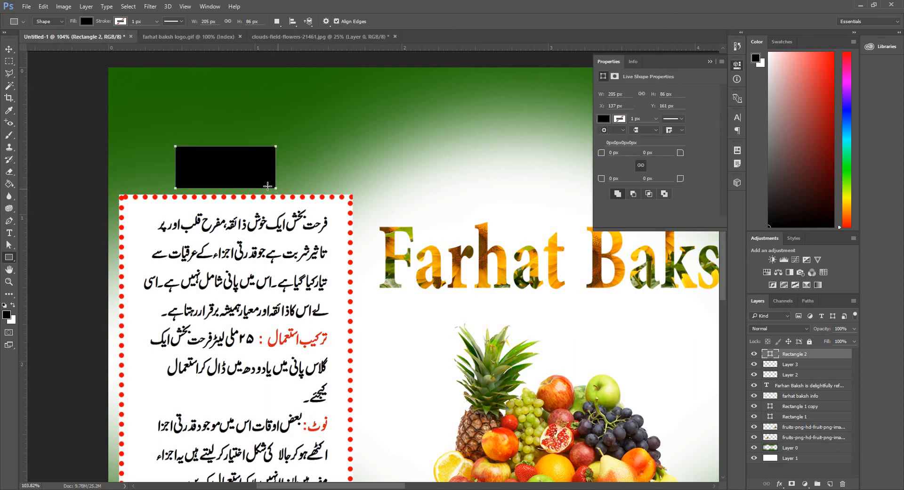
left_click(85, 23)
left_click(74, 90)
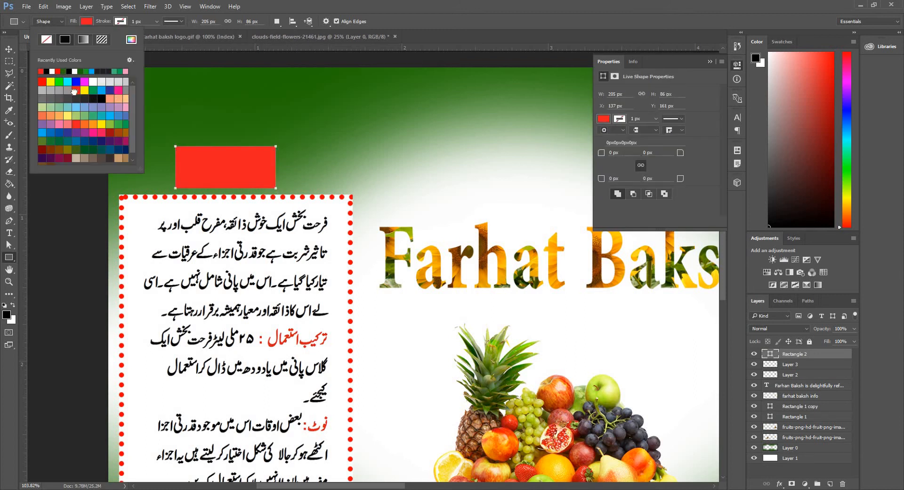
left_click(10, 48)
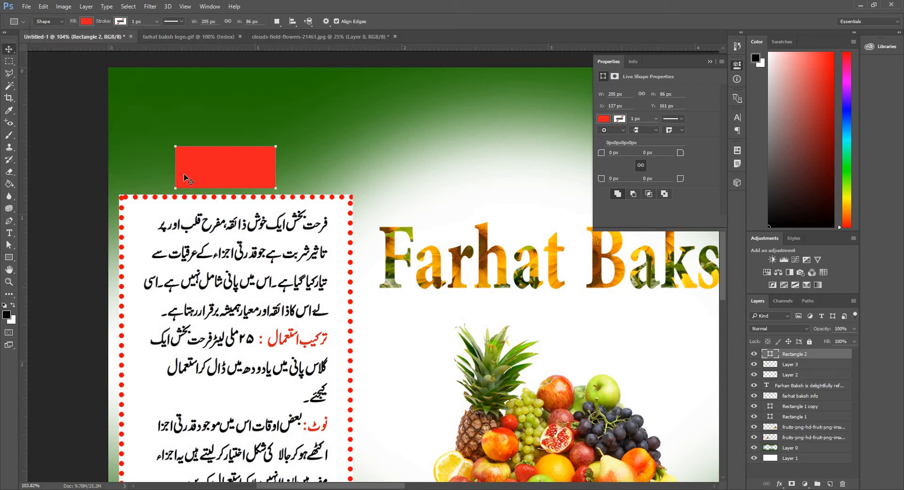
Duplicate the red rectangle and place the copy above the English info box.
left_click_drag(230, 169, 234, 172)
left_click_drag(477, 275, 325, 257)
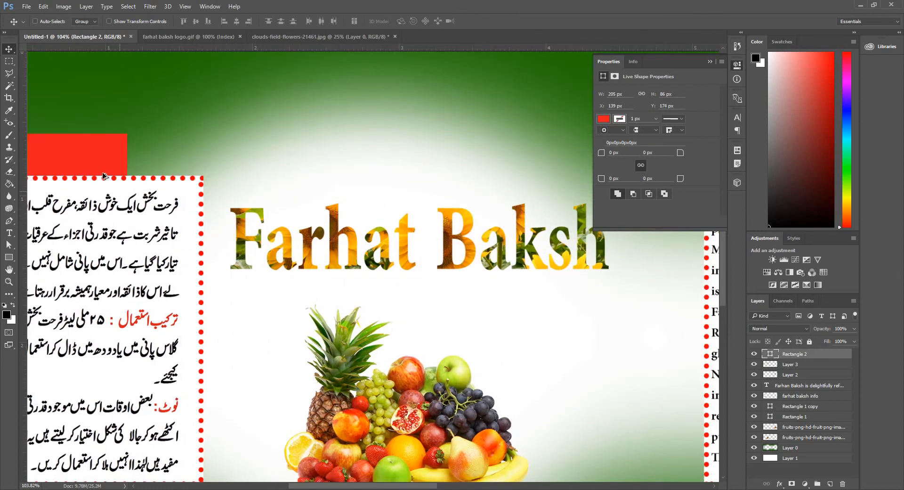
left_click_drag(77, 146, 105, 185)
left_click_drag(185, 195, 508, 178)
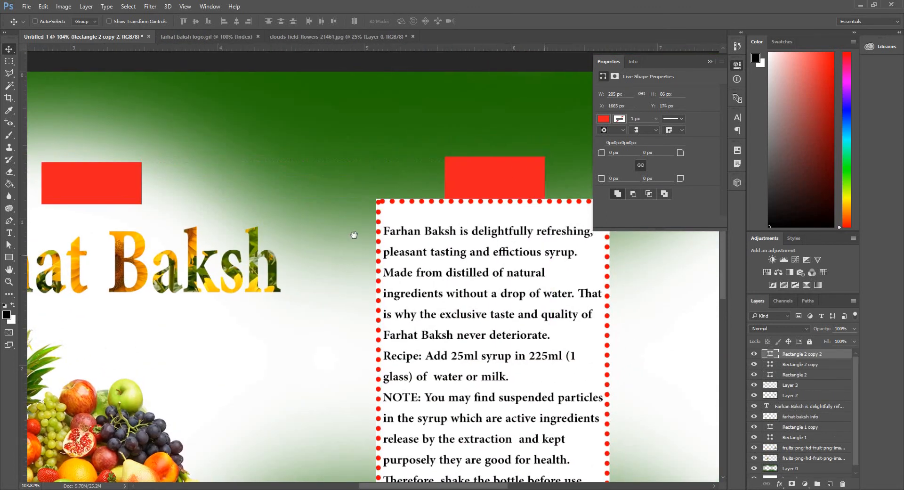
Duplicate the red rectangle again and place it above the Urdu logo.
left_click_drag(353, 234, 10, 207)
left_click_drag(291, 211, 178, 175)
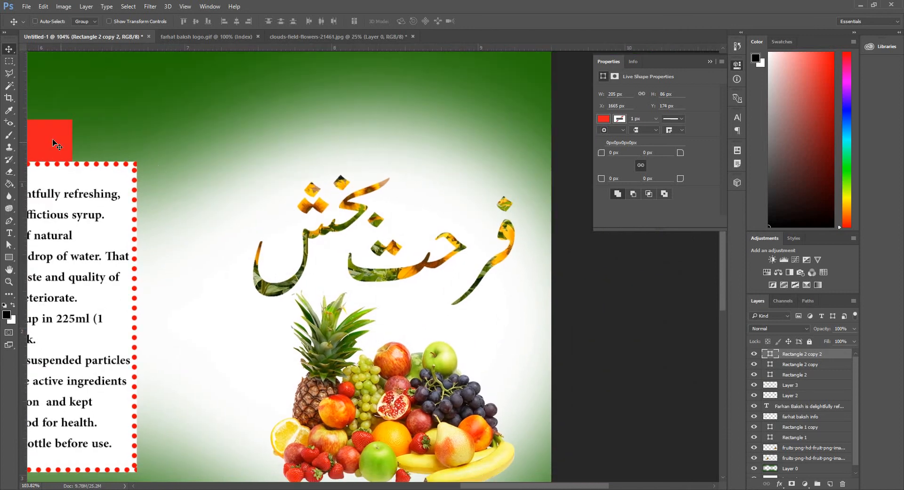
left_click_drag(52, 141, 412, 136)
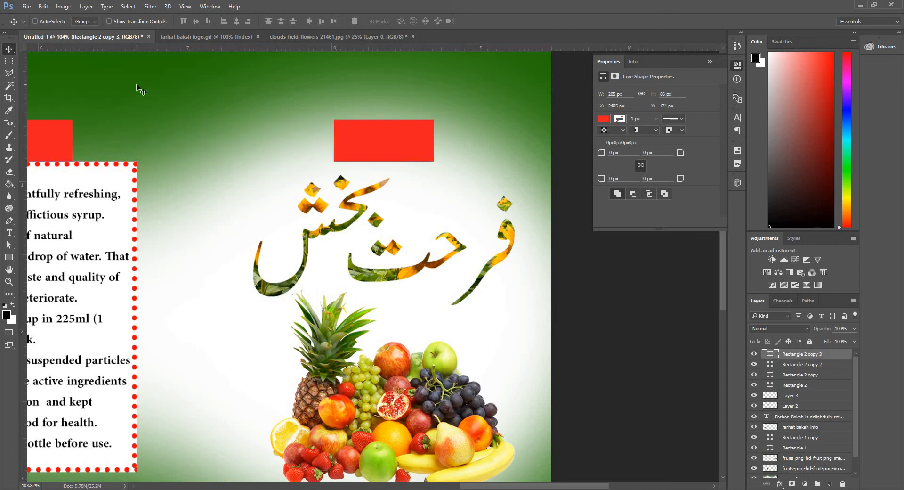
Add the white Urdu text 'شربت' at 14 pt in Adobe Arabic Bold using the Urdu keyboard.
key("t")
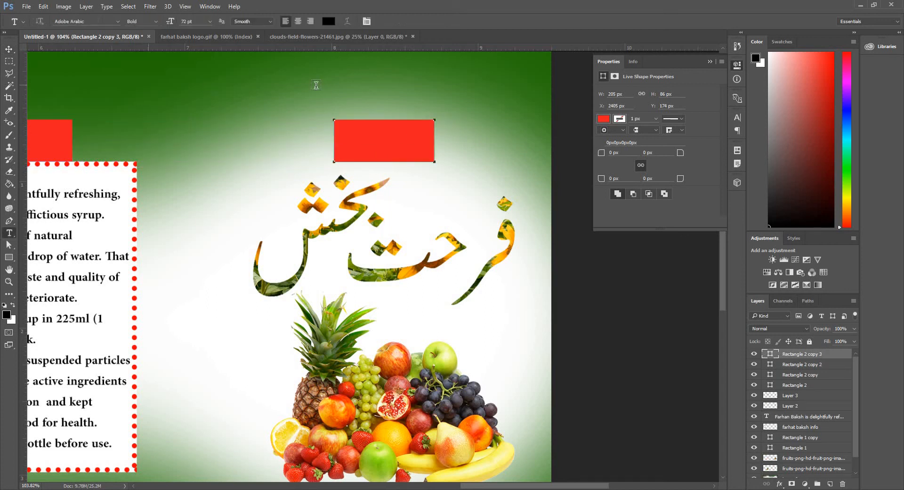
left_click(269, 96)
left_click(210, 21)
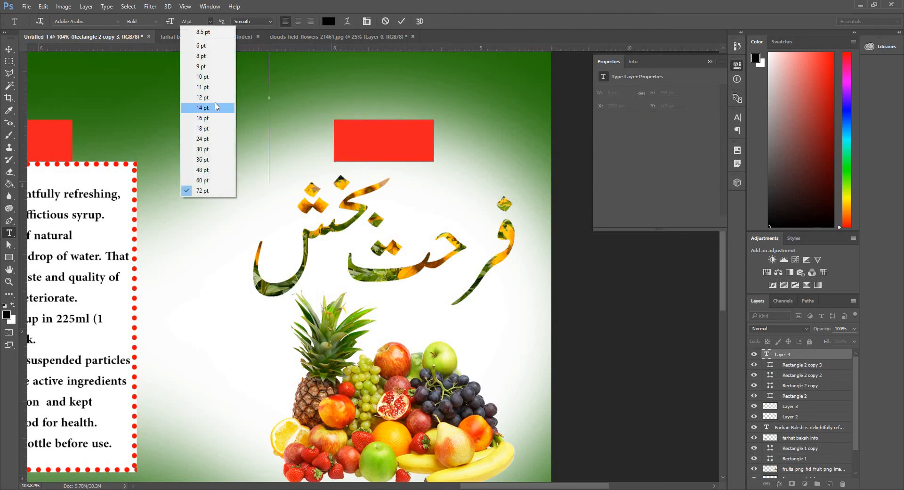
left_click(216, 108)
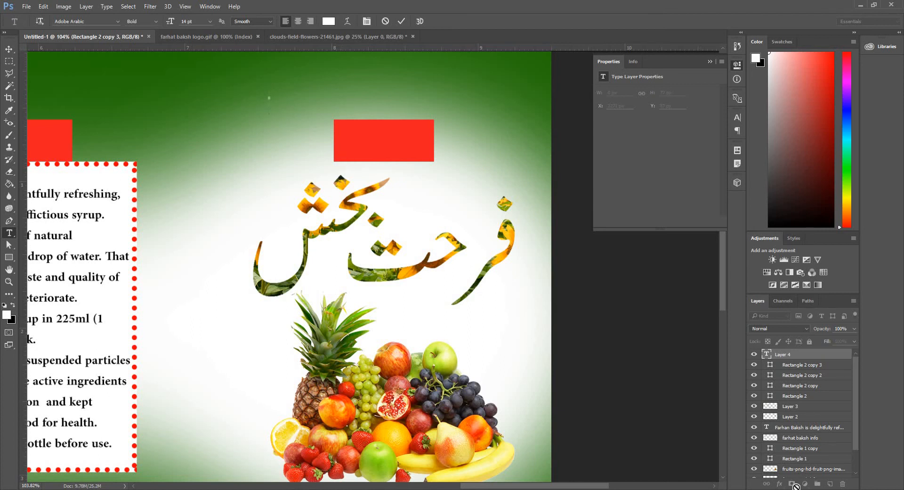
left_click(857, 489)
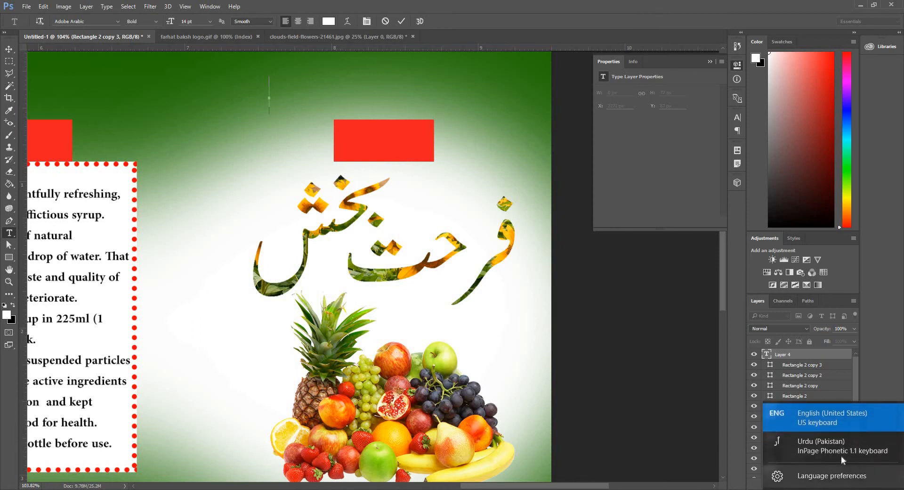
left_click(840, 455)
type("شر")
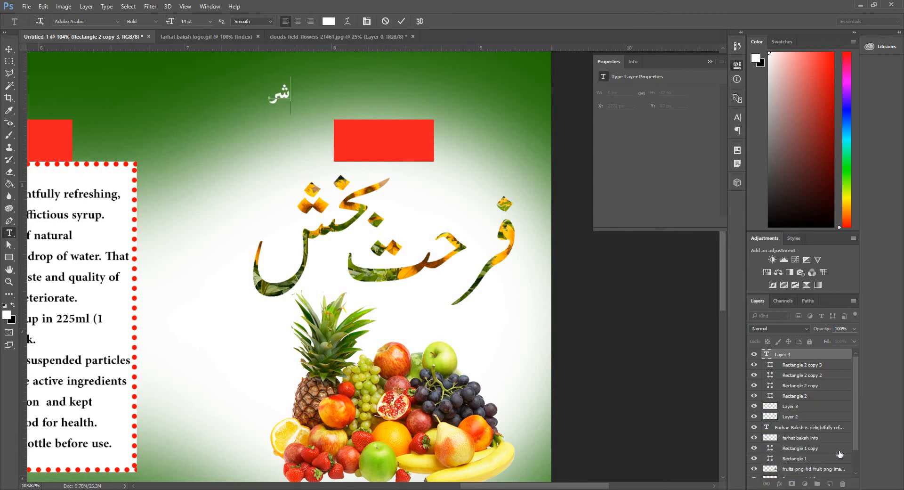
type("بت")
Move the 'شربت' text into the red rectangle above the Urdu logo and enlarge it to fit.
left_click(9, 51)
left_click_drag(342, 121, 413, 181)
key("ctrl+t")
left_click_drag(403, 149, 404, 142)
key("Return")
left_click_drag(67, 247, 320, 247)
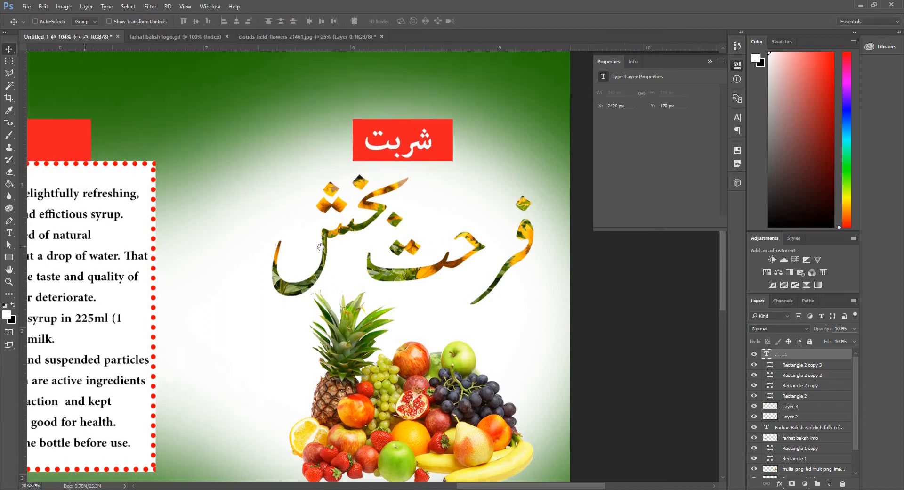
Add the white text 'Info' above the red rectangle over the English info box, switching back to the English keyboard.
key("t")
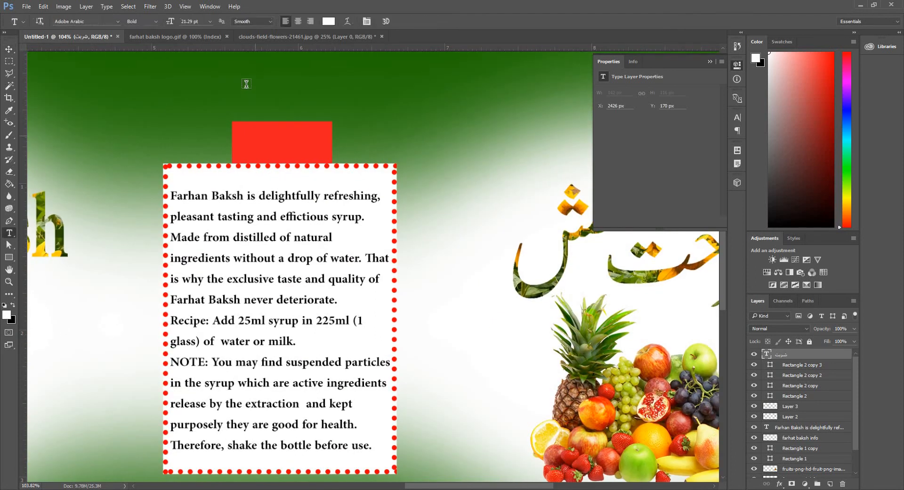
left_click(247, 83)
type("ينفه")
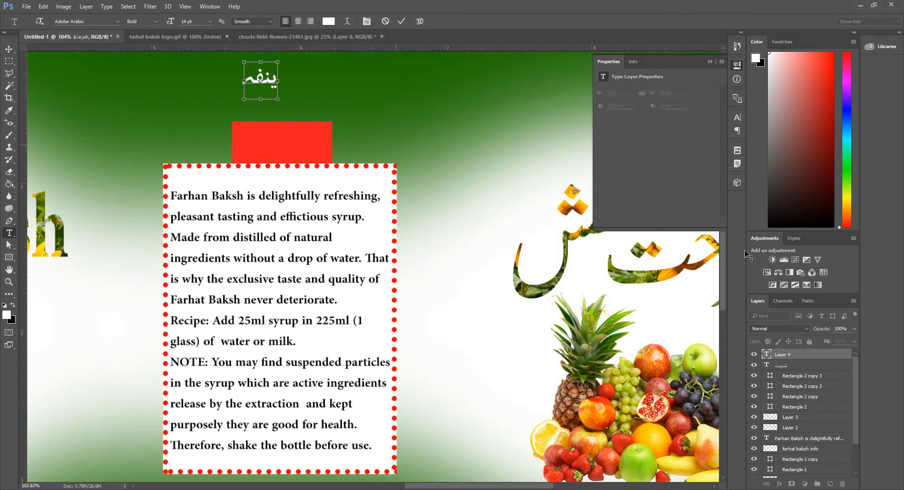
key("ctrl+a")
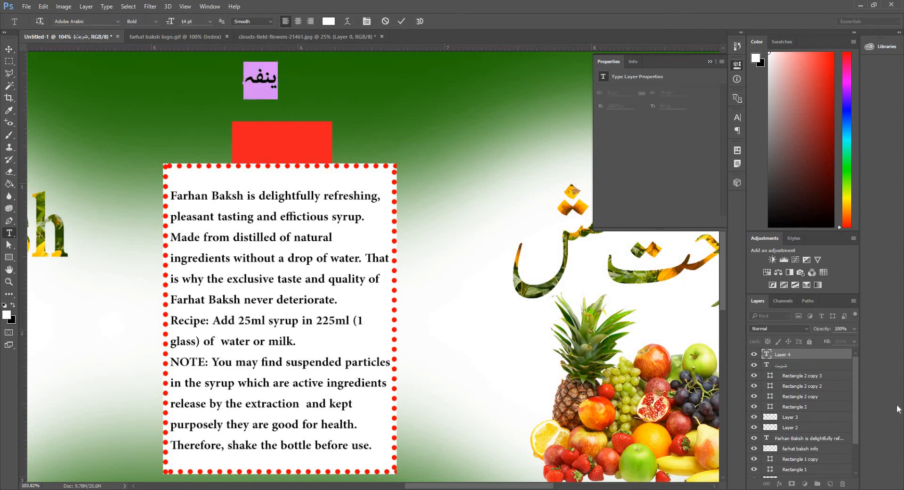
key("super+space")
type("info")
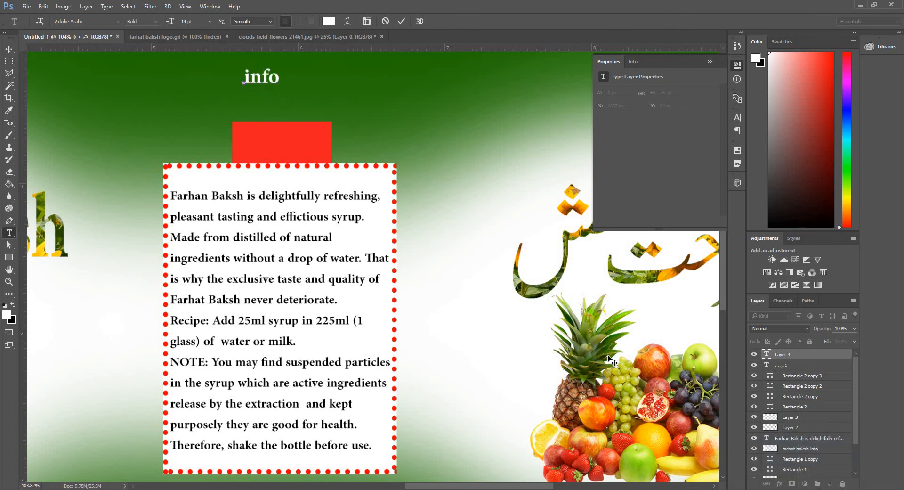
key("ctrl+a")
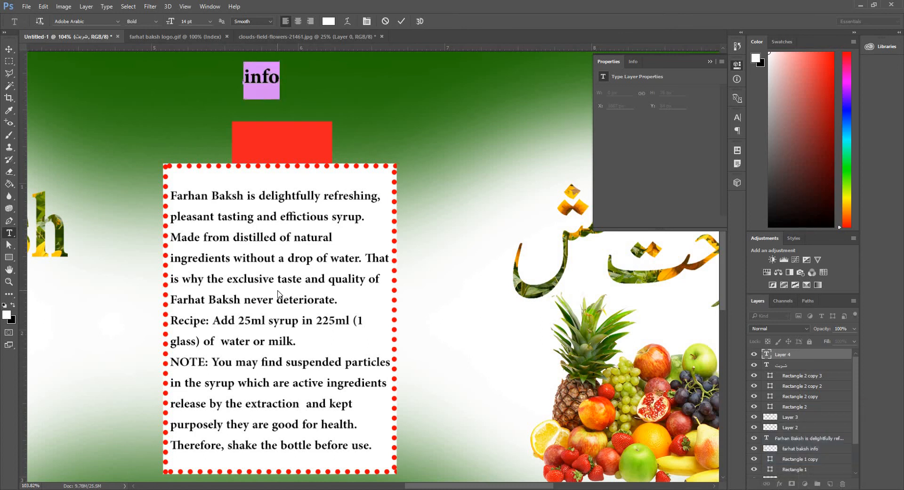
type("Info")
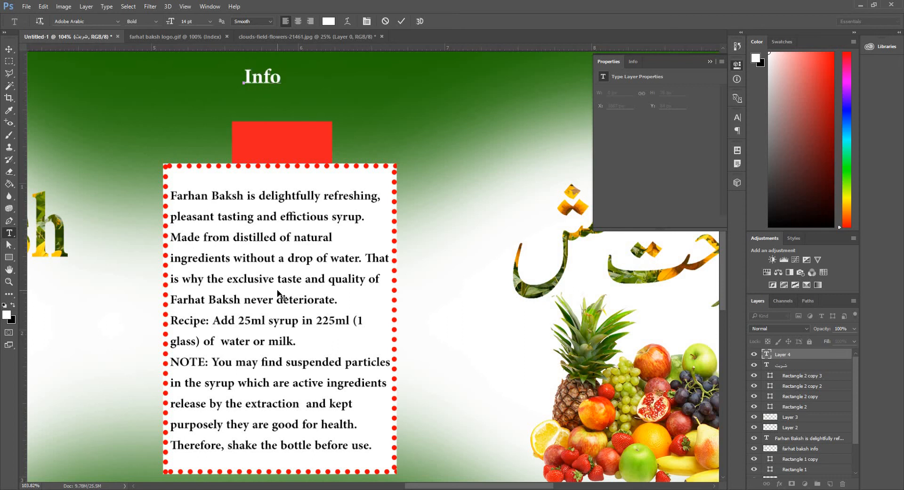
Move the 'Info' text into the red rectangle above the English info box and enlarge it to fit.
left_click(9, 48)
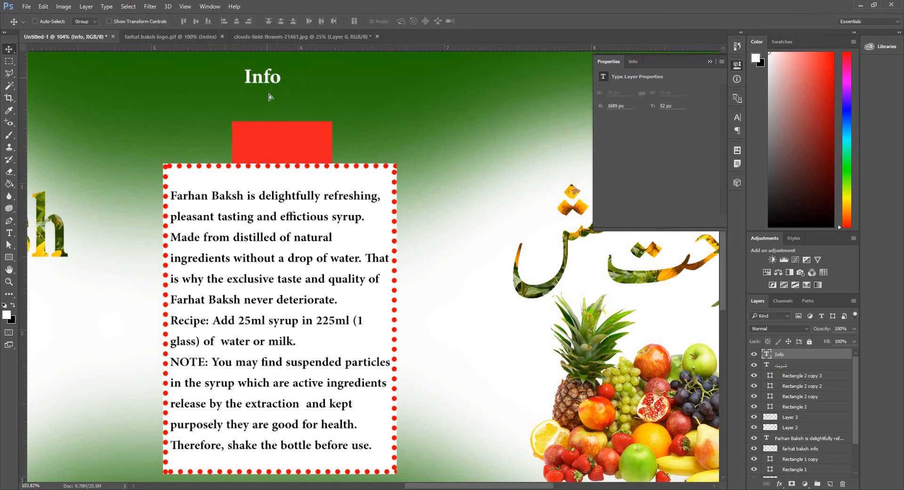
left_click_drag(269, 96, 296, 151)
key("ctrl+t")
key("Return")
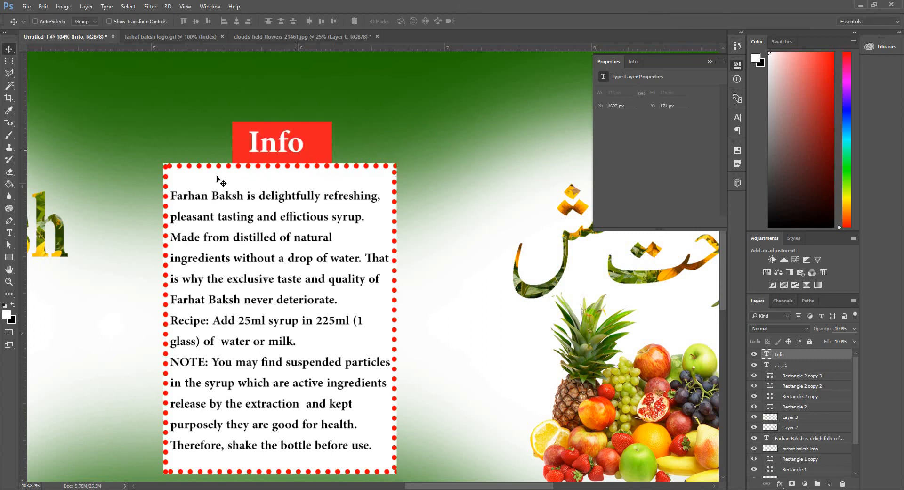
Add the white text 'Syrup' above the red rectangle over the 'Farhat Baksh' title.
left_click_drag(151, 193, 630, 198)
left_click_drag(66, 214, 397, 230)
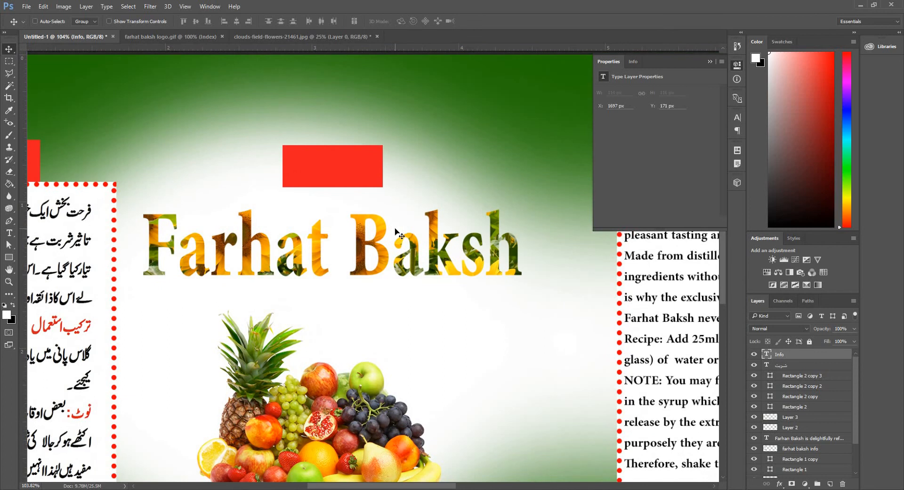
key("t")
left_click(302, 104)
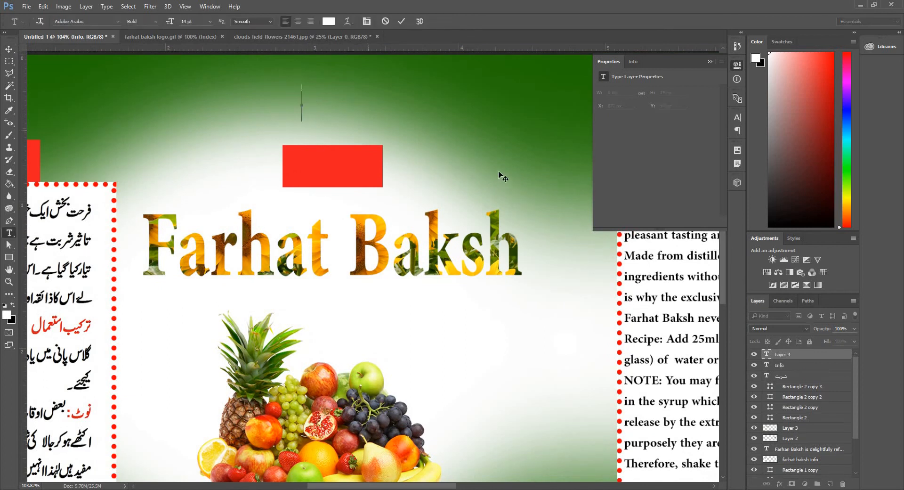
type("S")
type("uy")
key("BackSpace")
key("BackSpace")
type("yrup")
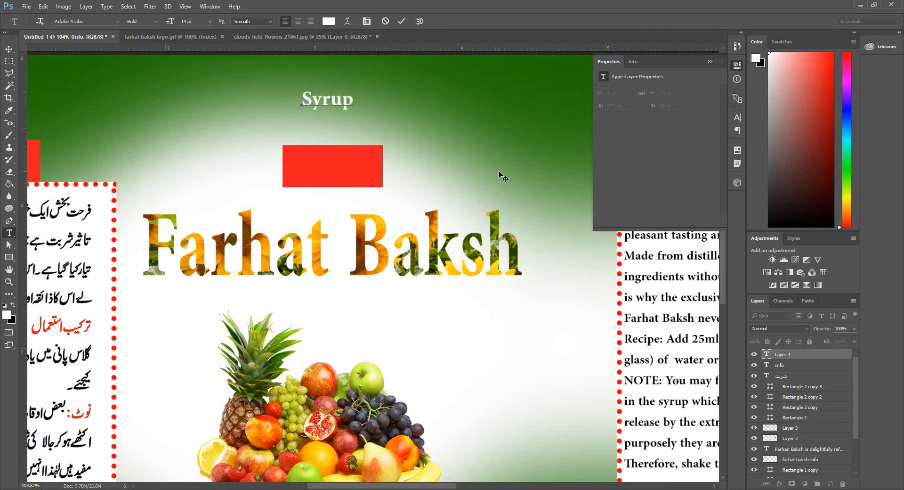
Move the 'Syrup' text into the red rectangle above the 'Farhat Baksh' title and enlarge it to fit.
left_click(9, 49)
left_click_drag(325, 100, 358, 175)
key("ctrl+t")
key("Return")
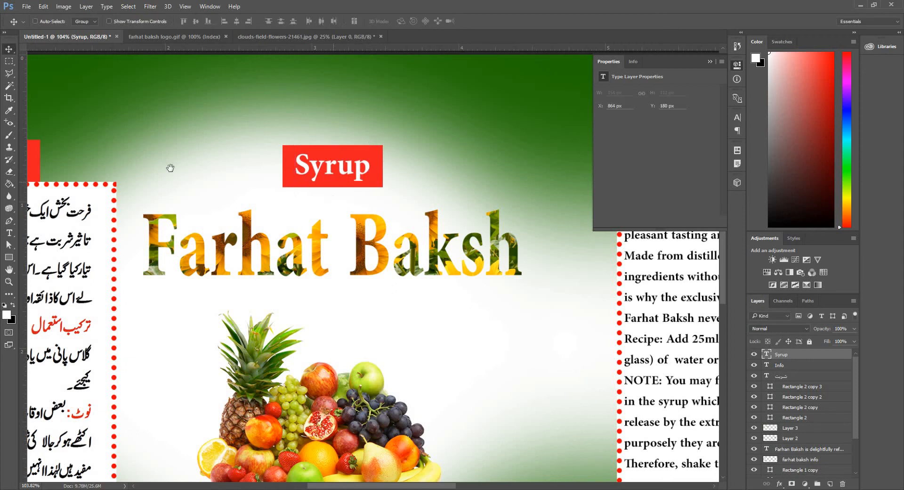
Add the white Urdu text 'معلومات' using the Urdu keyboard, above the Urdu info box.
left_click_drag(170, 170, 398, 196)
key("t")
left_click(375, 113)
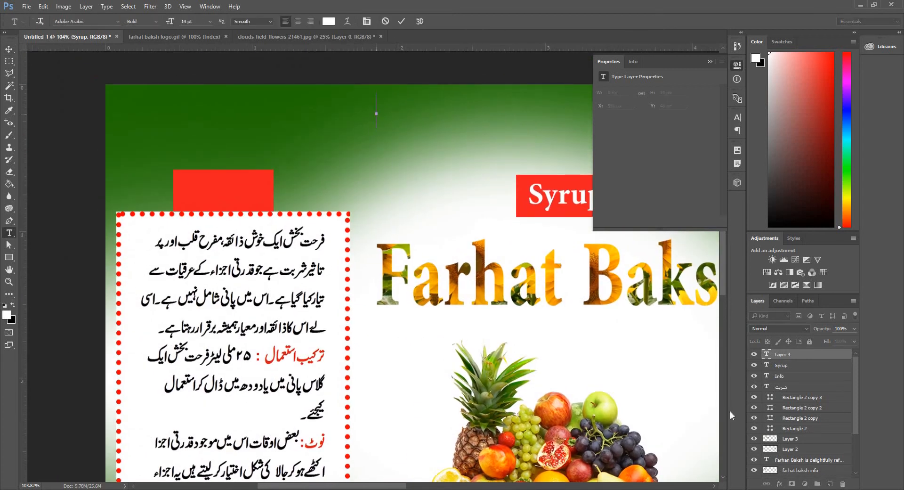
key("super+space")
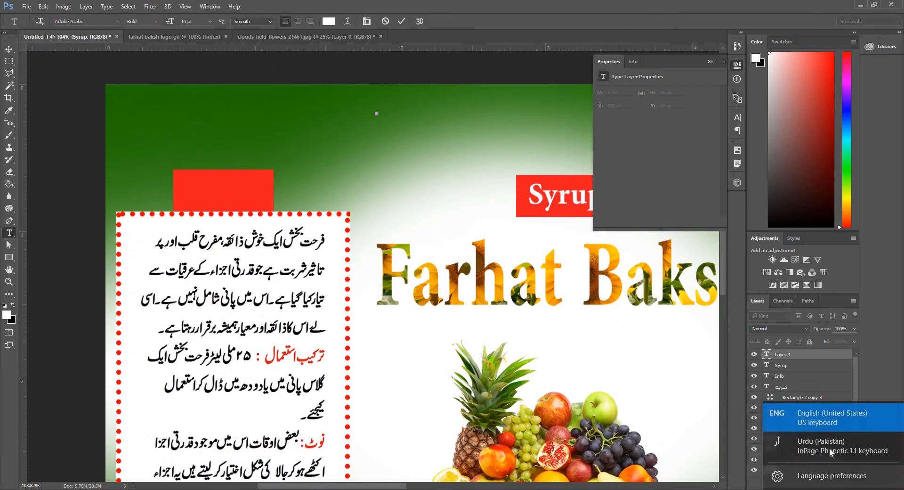
type("معلاما")
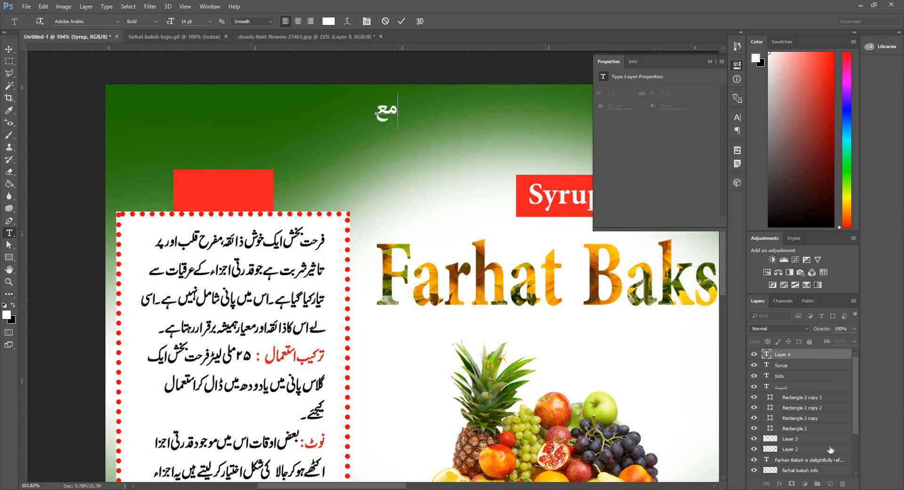
key("BackSpace")
key("BackSpace")
key("BackSpace")
type("ومات")
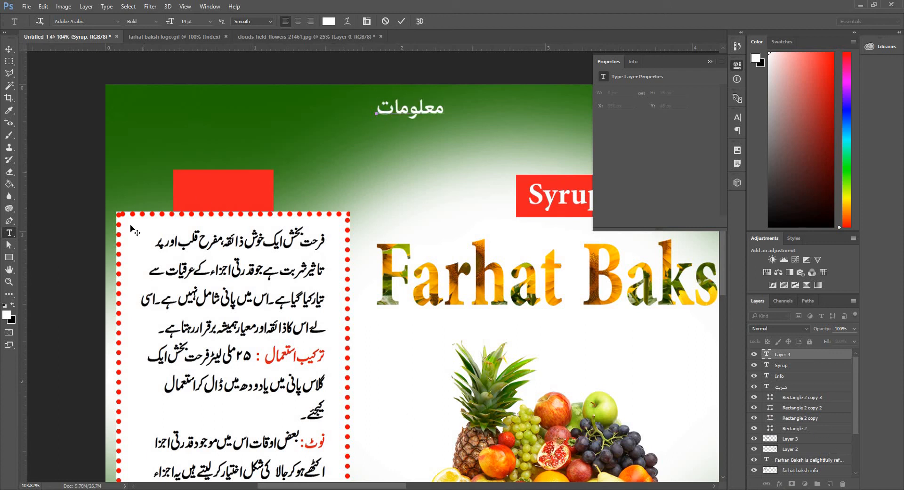
Move the 'معلومات' text into the red rectangle above the Urdu info box and fit the whole banner on screen.
left_click(10, 49)
left_click_drag(413, 117, 235, 197)
key("z")
right_click(207, 119)
left_click(231, 125)
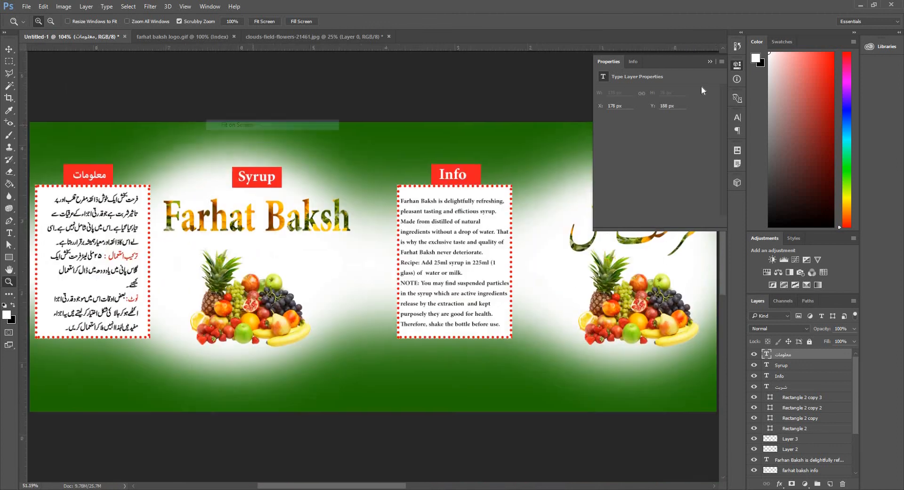
left_click(710, 61)
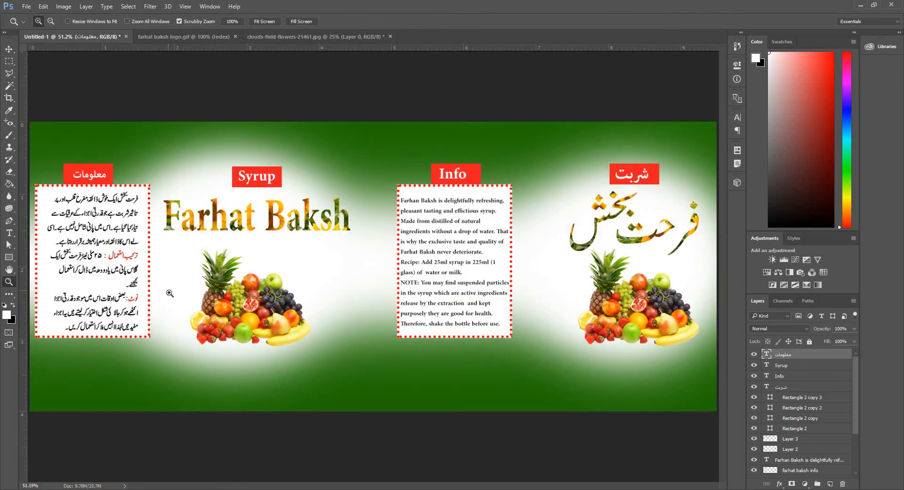
Type the company's two-line Urdu postal address below the Urdu info box, then save the document.
key("t")
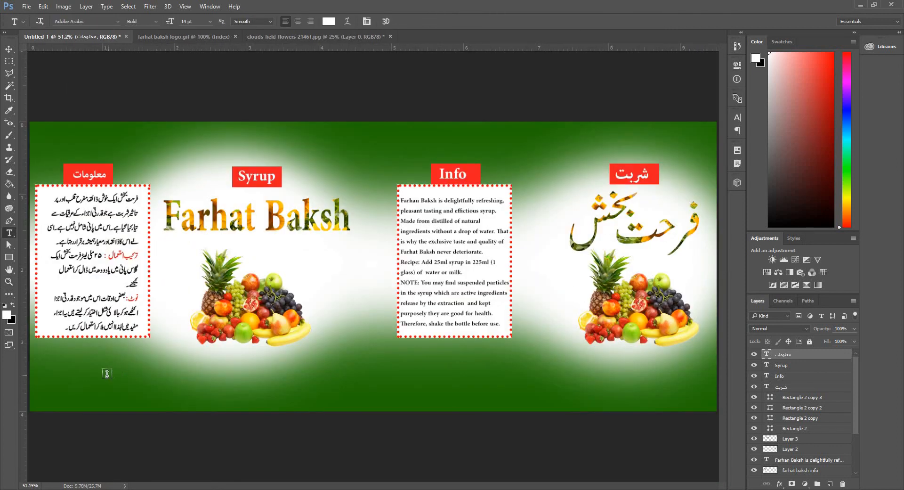
left_click(141, 363)
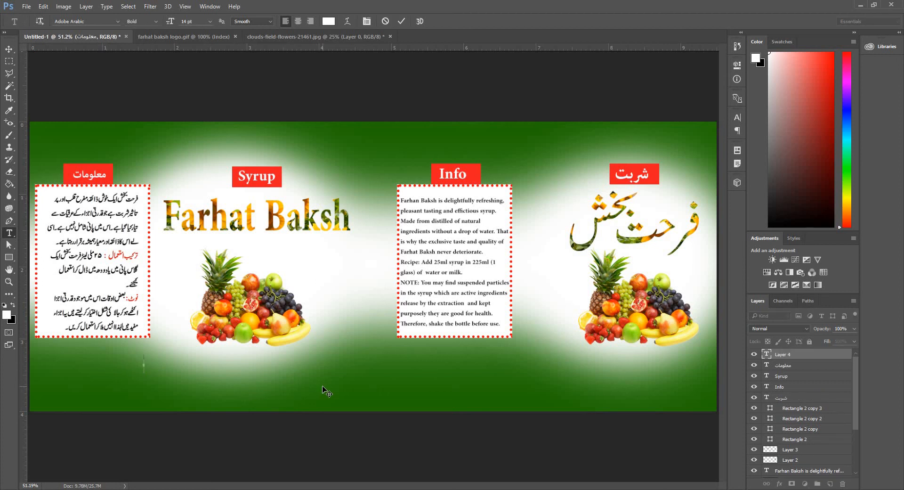
type("دریائے ستلج روڈ")
key("ctrl+a")
type("قدرت اللہسٹریز دریائے ستلج رو")
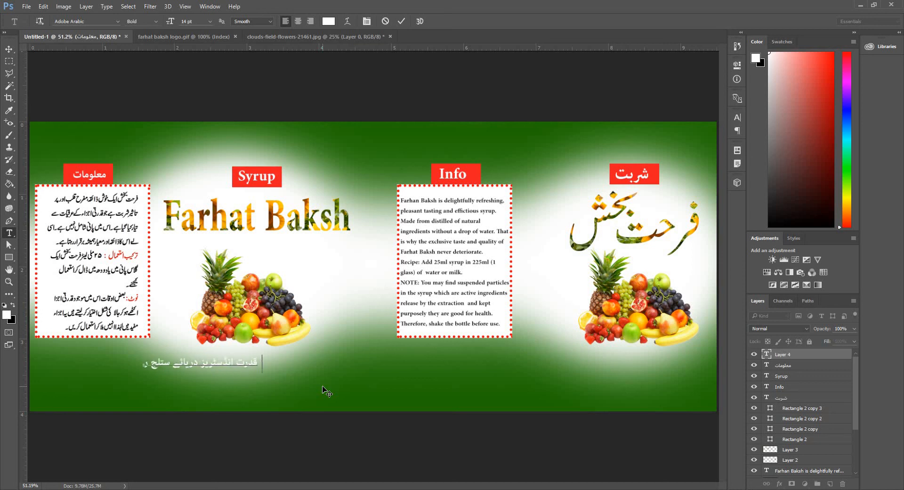
type("ڈ")
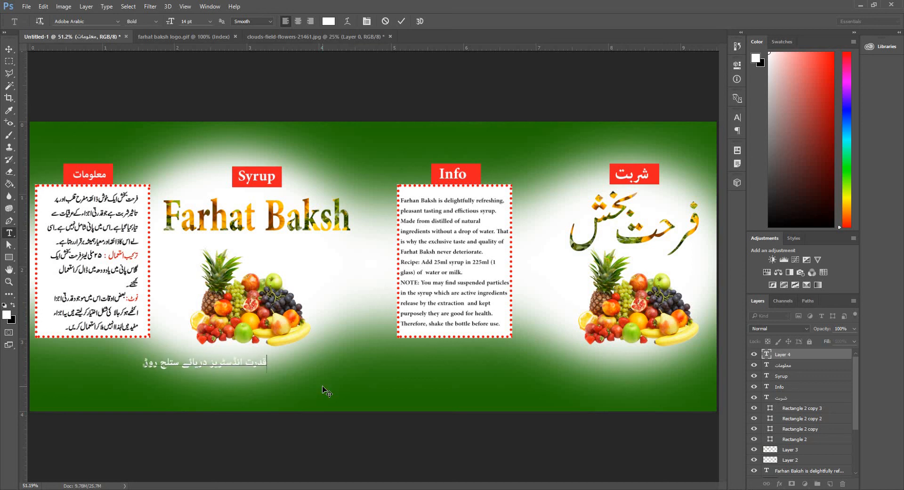
type("چشتیاں۔ ضلع بہاولنگر")
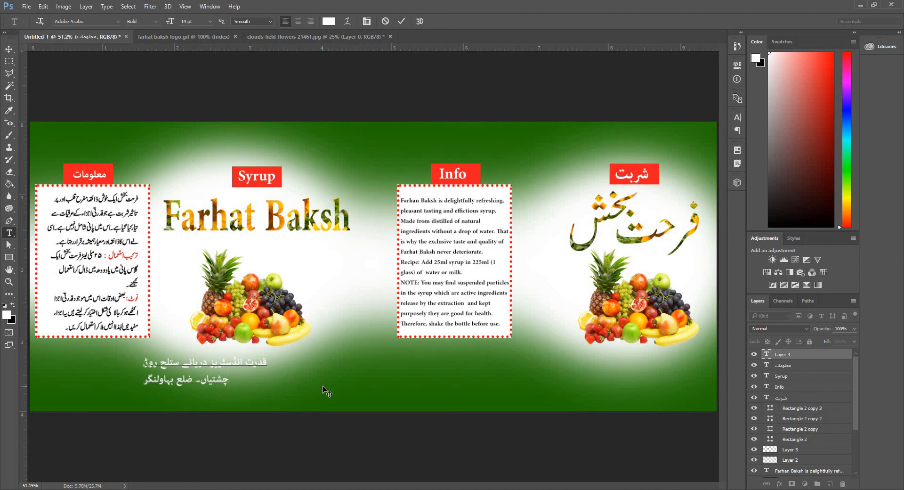
key("ctrl+s")
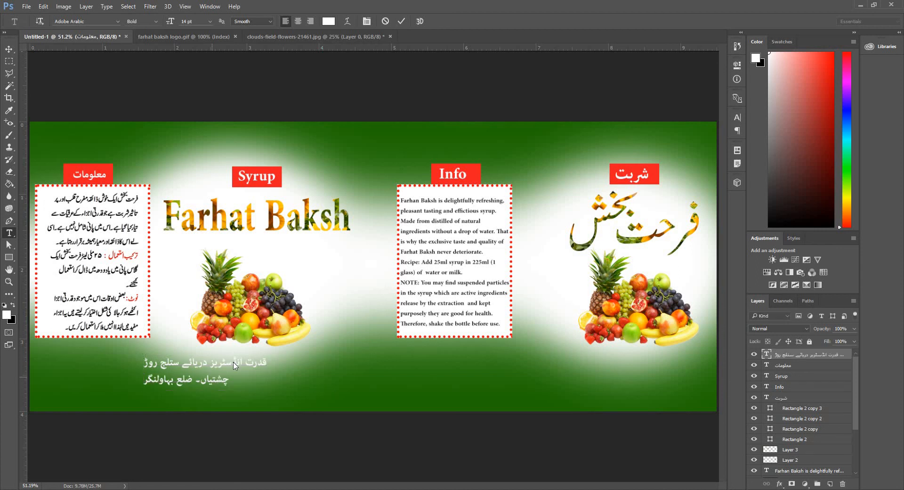
key("Escape")
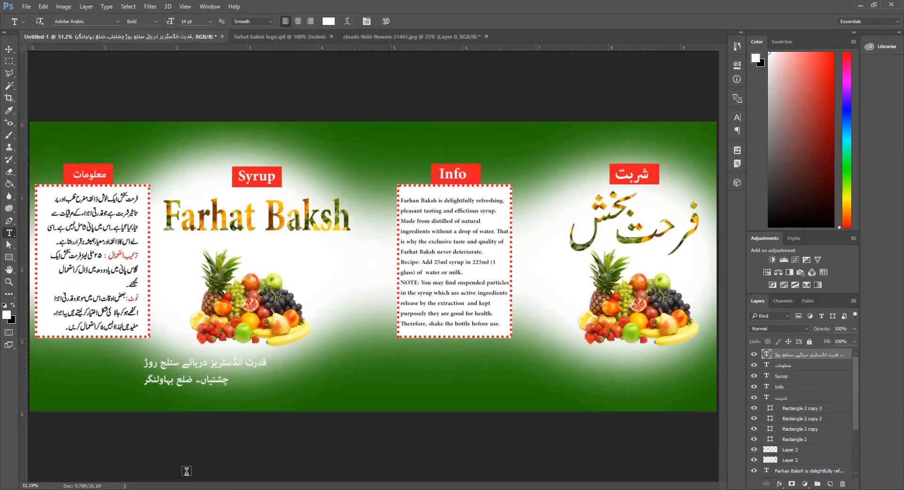
Select all of the address text and set its colour to black.
double_click(186, 379)
key("ctrl+a")
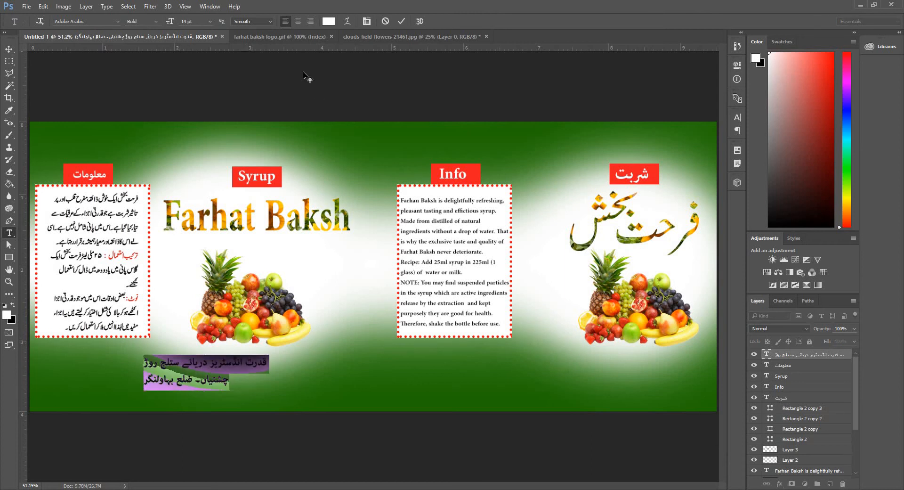
left_click(312, 20)
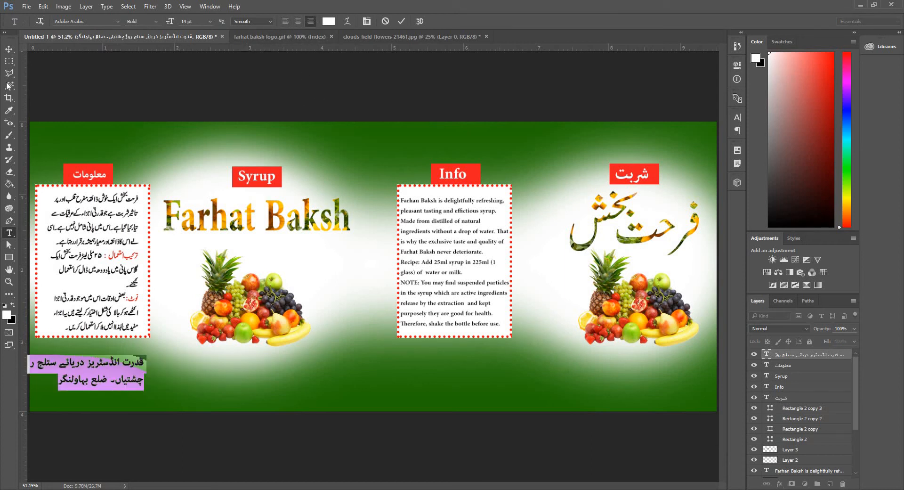
left_click(4, 306)
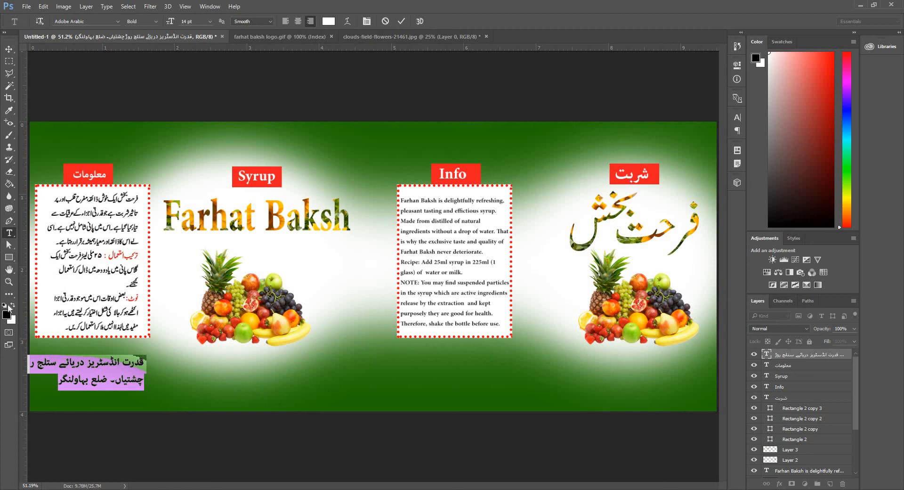
Nudge the address text slightly to position it below the Urdu info box.
left_click(9, 49)
left_click_drag(130, 388, 134, 390)
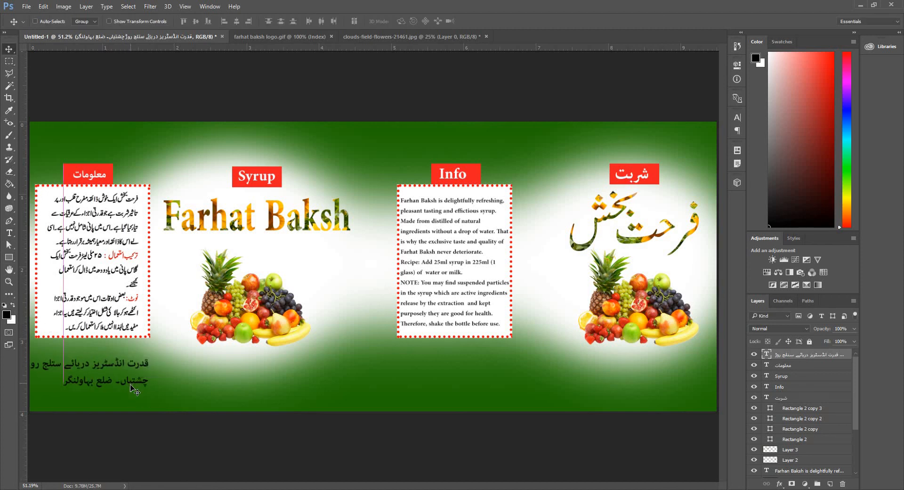
scroll(134, 390, "down", 2)
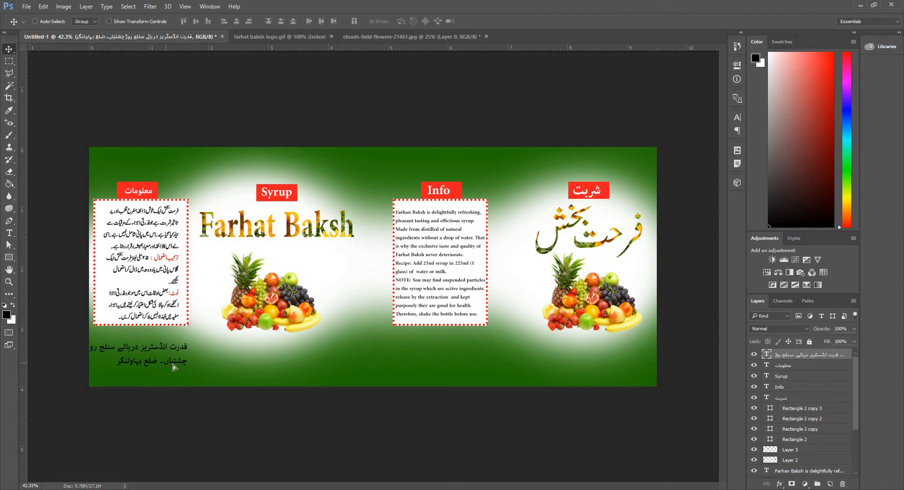
left_click_drag(173, 364, 177, 366)
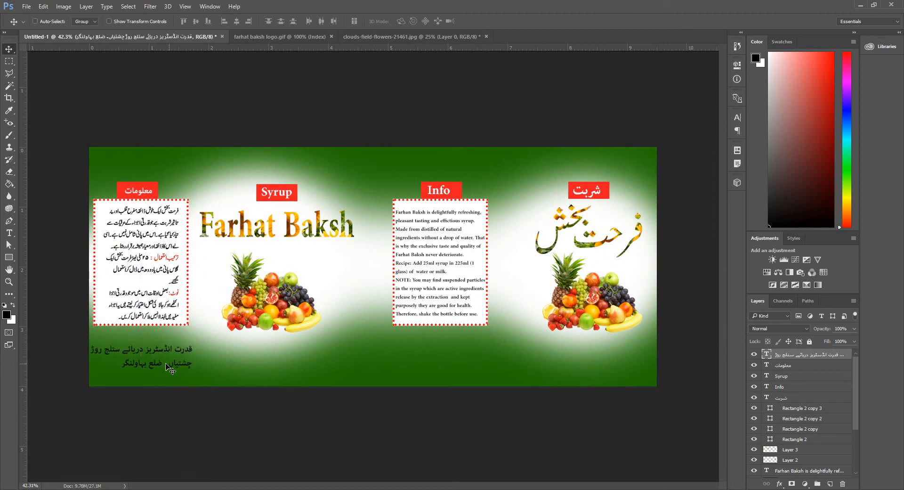
Rebreak the address lines so that 'روڈ' moves to the start of the second line.
key("t")
scroll(102, 356, "up", 5)
left_click(64, 362)
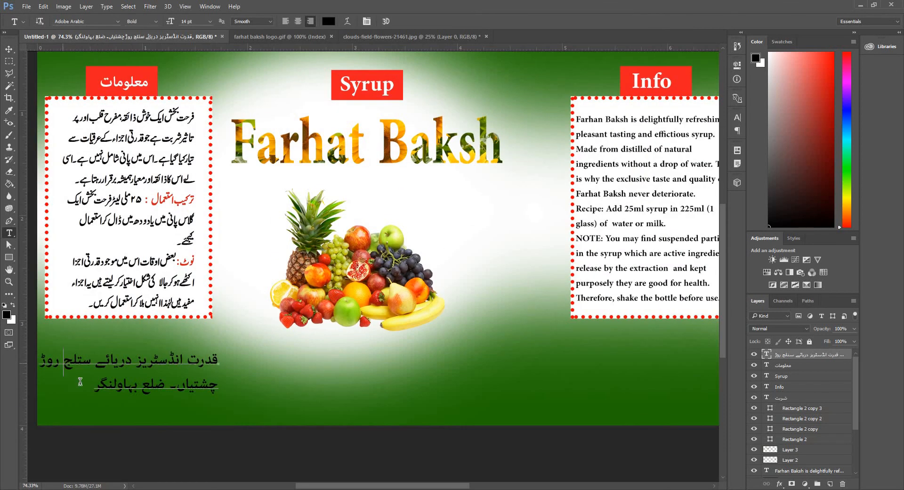
key("Return")
left_click(219, 409)
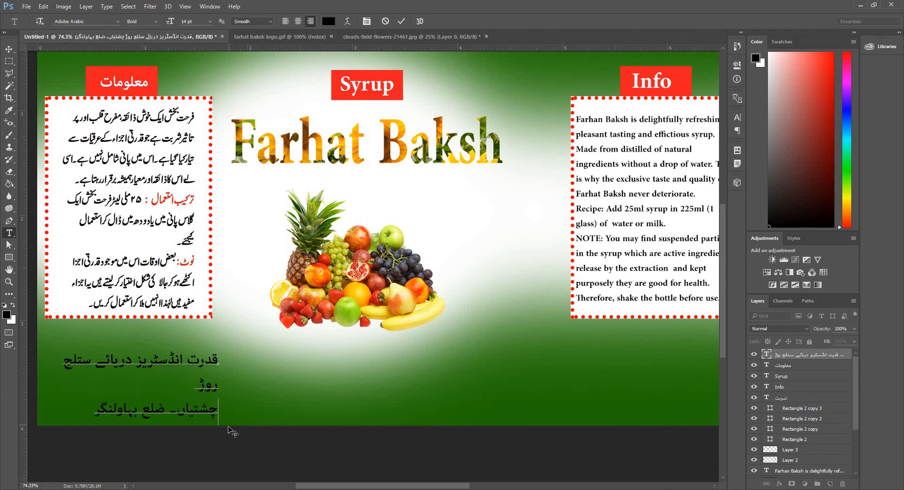
key("BackSpace")
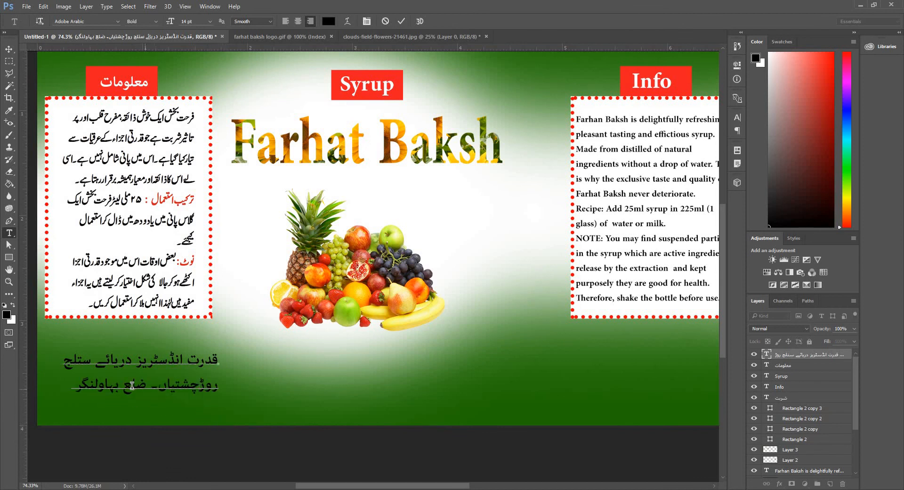
left_click(9, 48)
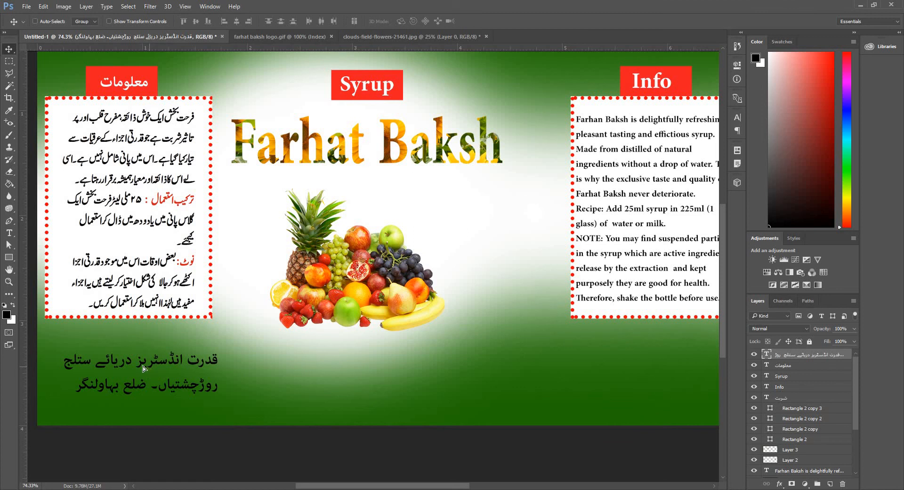
Nudge the Urdu address slightly left, then type the company's two-line English postal address below the English Info box.
left_click_drag(143, 366, 131, 361)
key("space")
left_click_drag(654, 364, 96, 344)
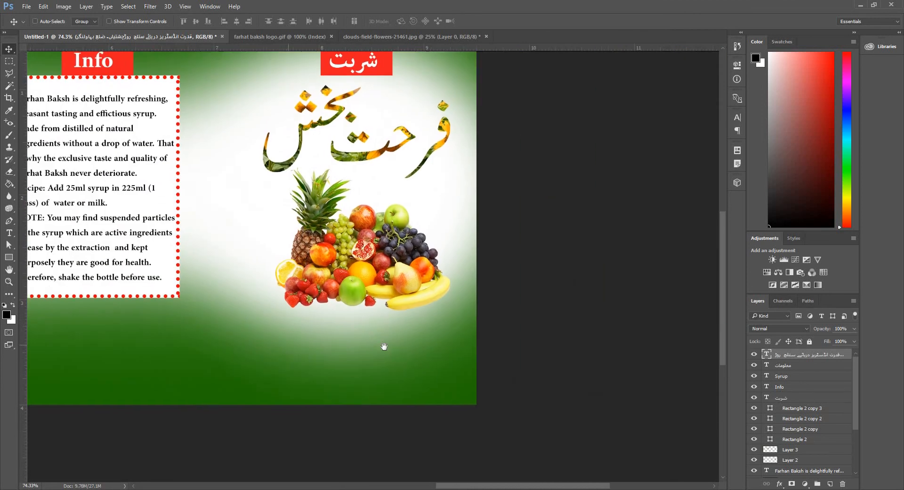
scroll(276, 339, "left", 5)
key("t")
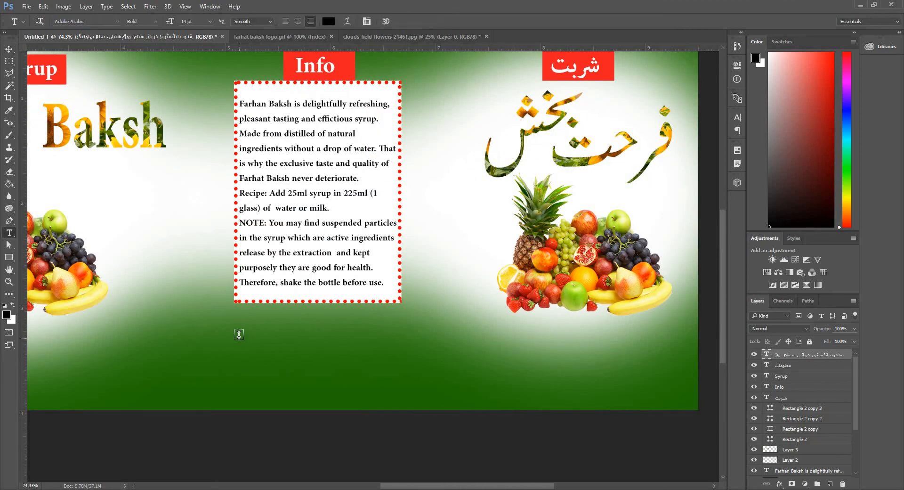
key("super+space")
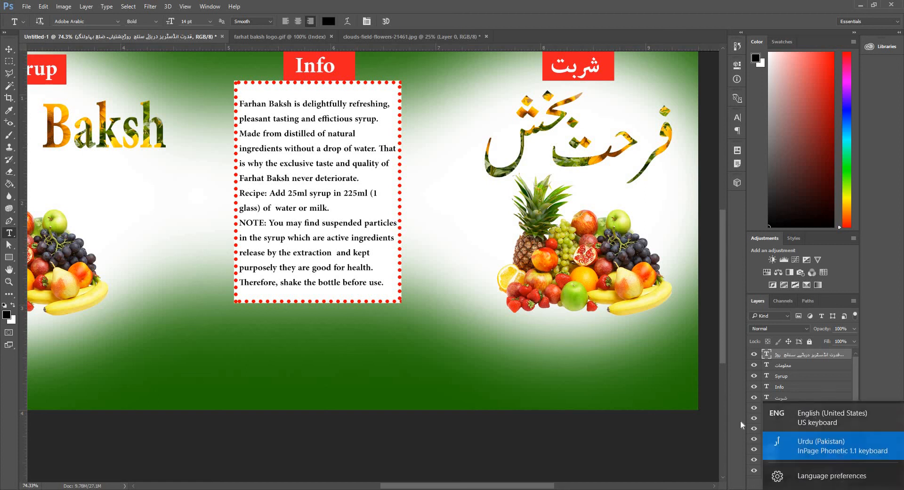
left_click(259, 343)
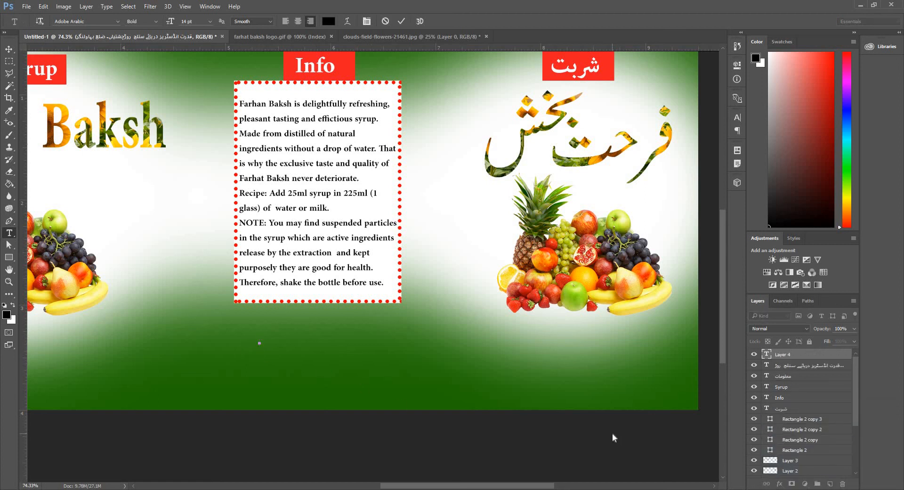
type("Qadrat Indus")
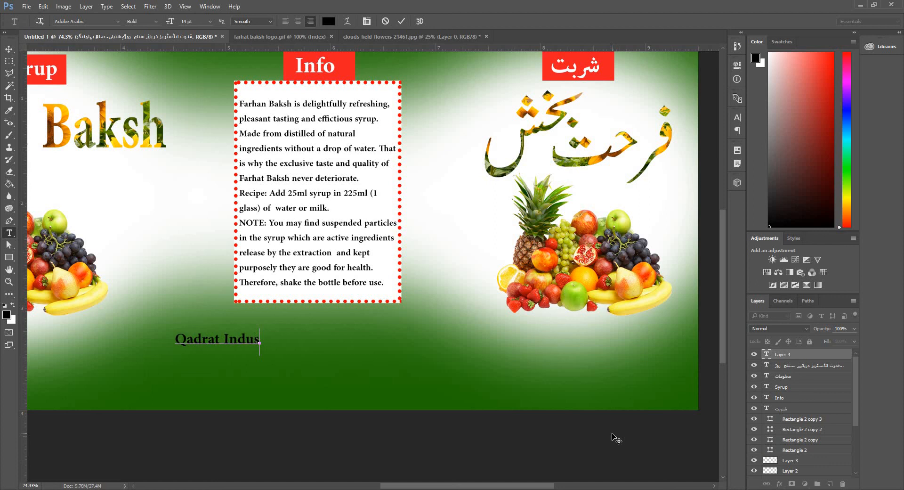
type("tries")
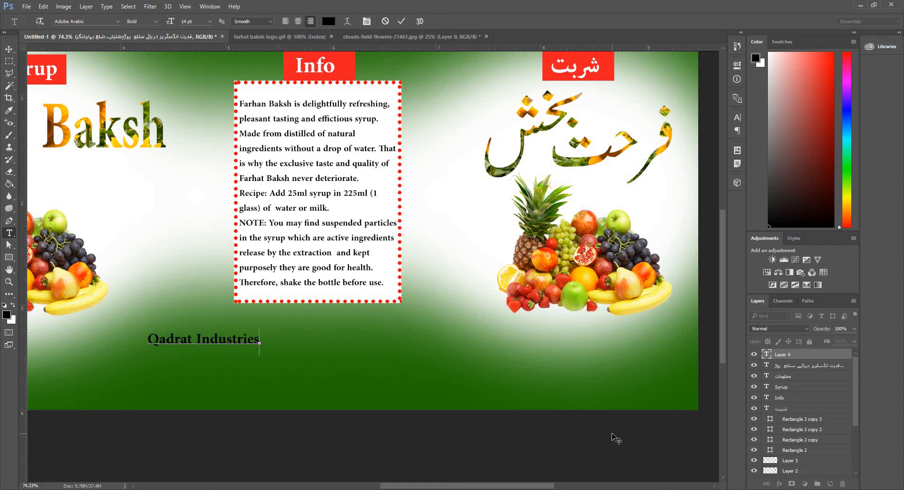
type(". Ri")
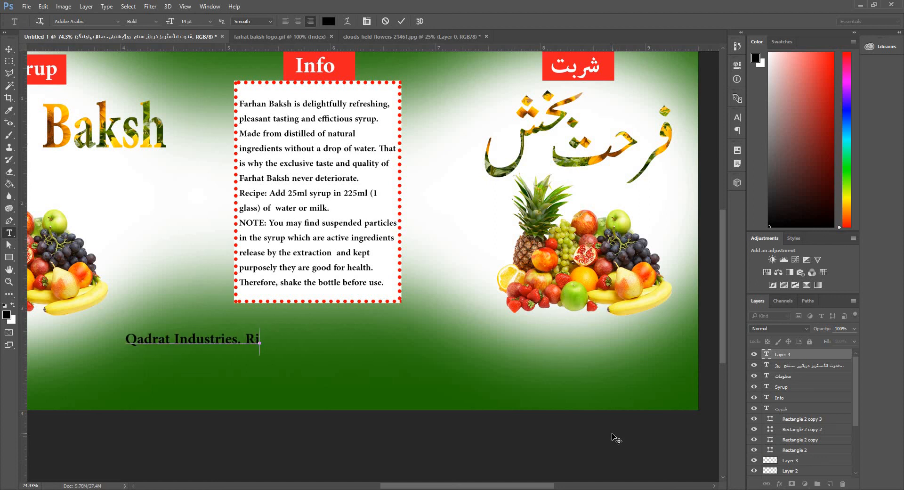
type("ver")
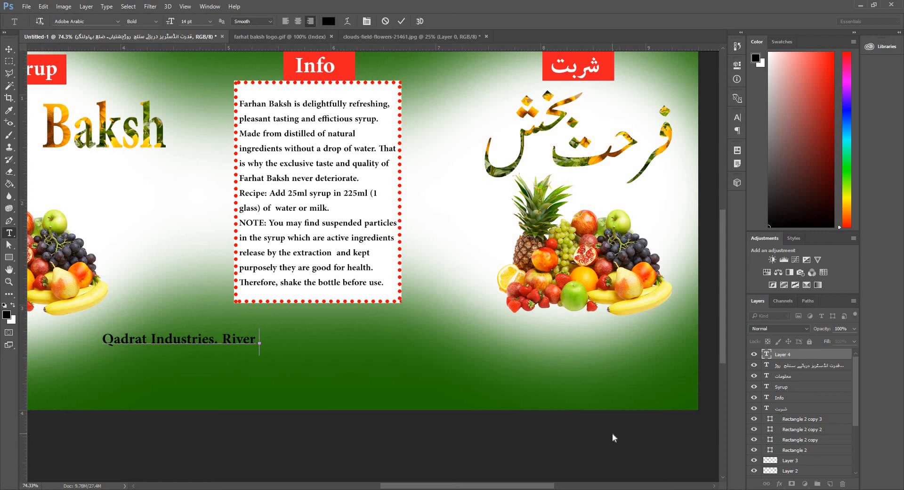
type(" Satluj R")
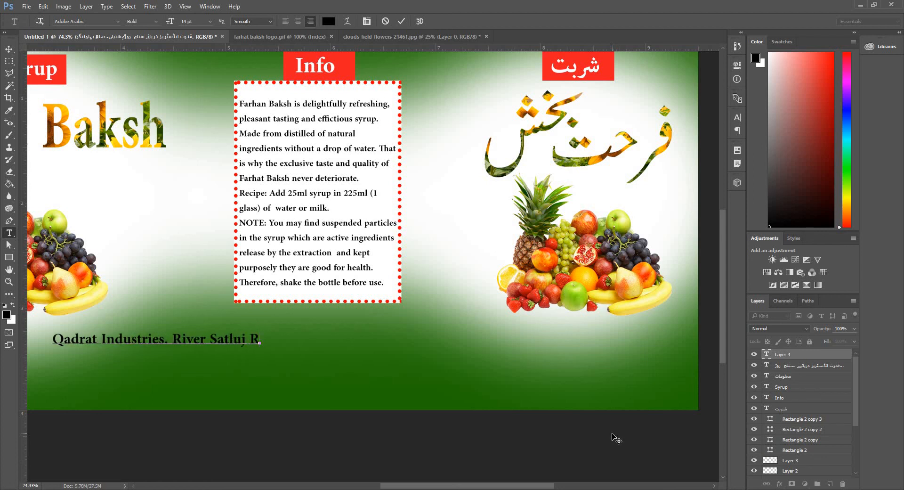
type("oad ")
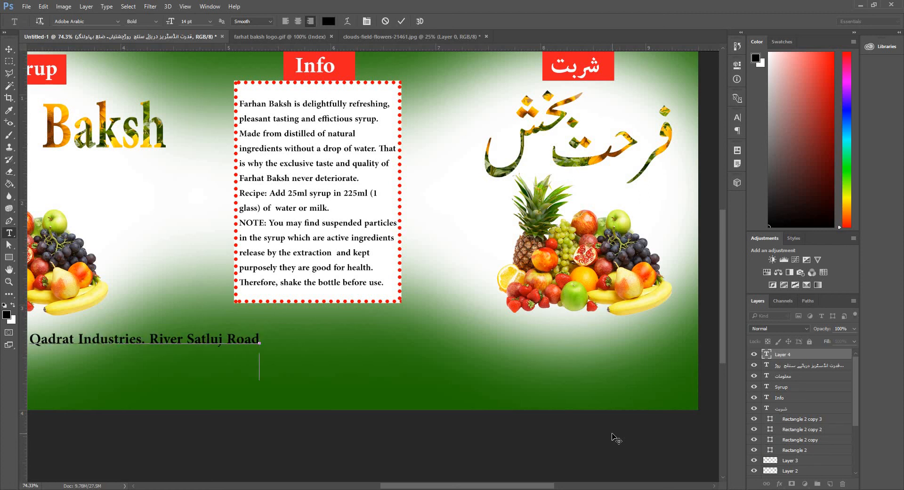
type("Chishtian. D")
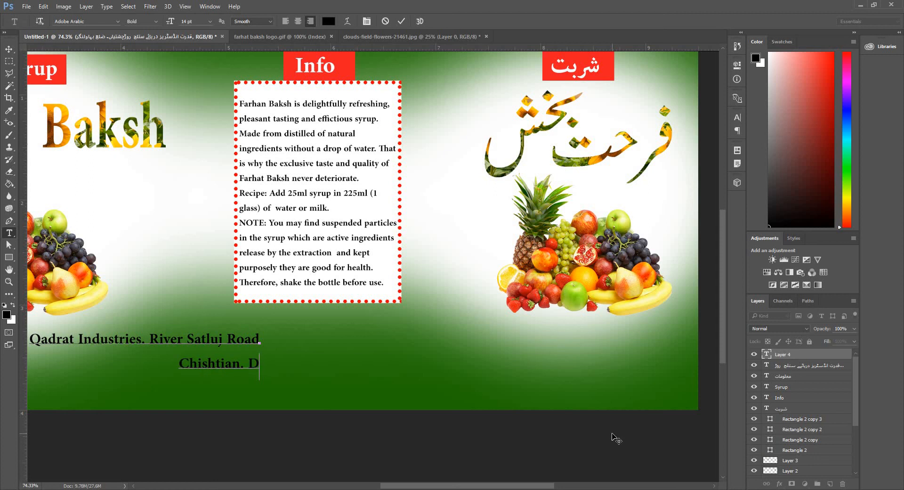
type("ist BWN")
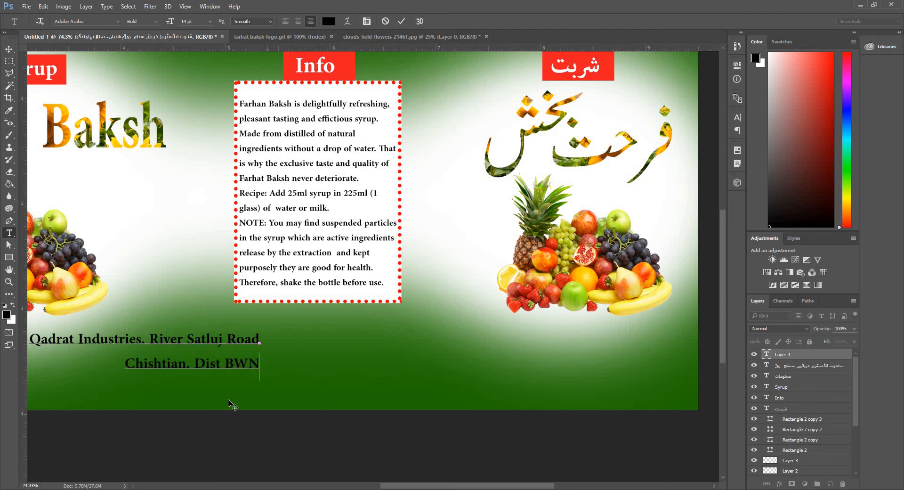
Left-align the English address text and rebreak its lines so 'Road' begins the second line.
key("ctrl+a")
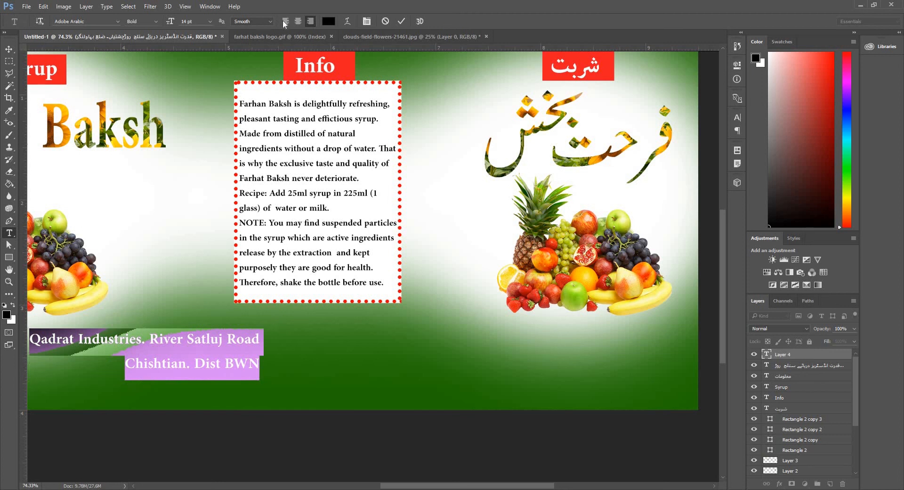
left_click(285, 21)
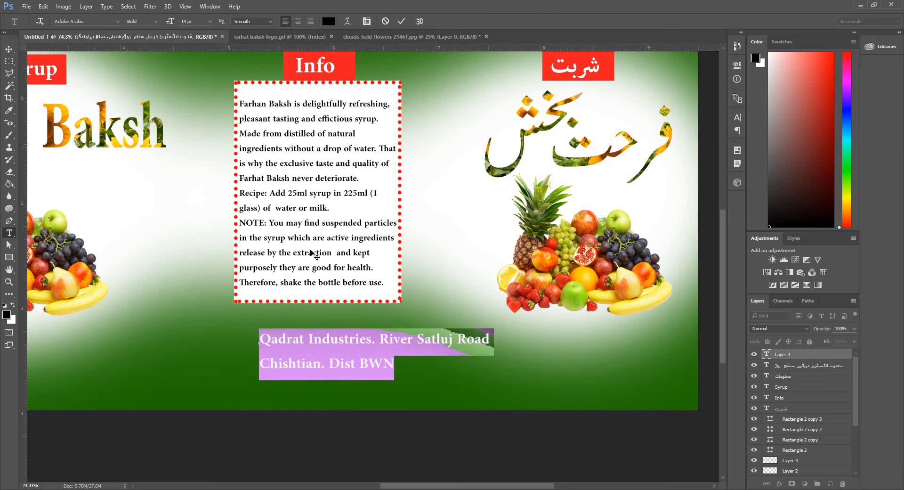
left_click(433, 340)
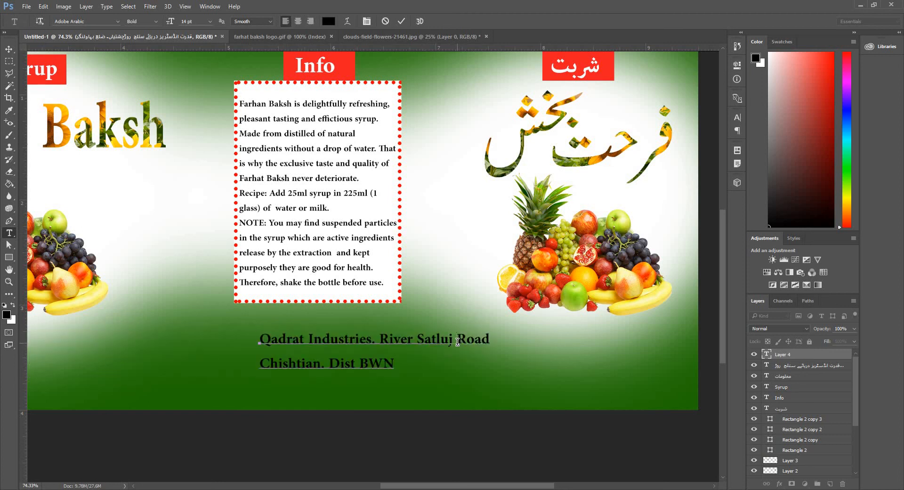
key("Return")
left_click(262, 386)
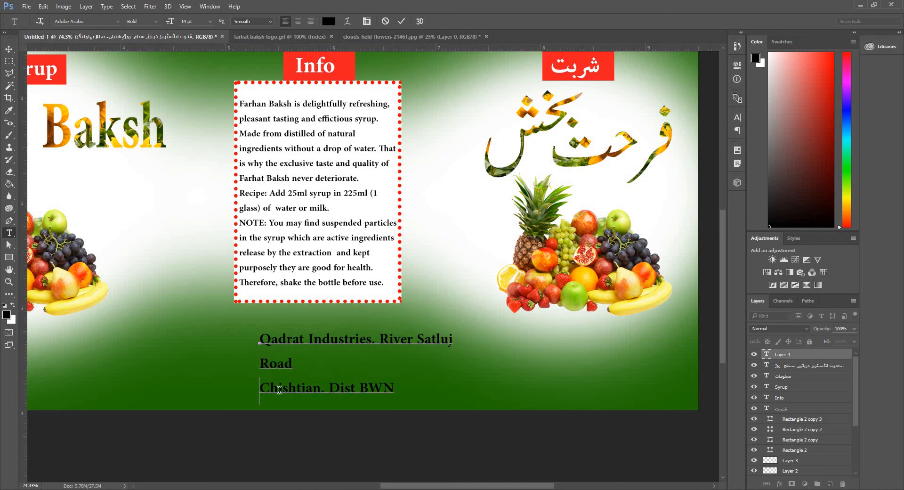
key("BackSpace")
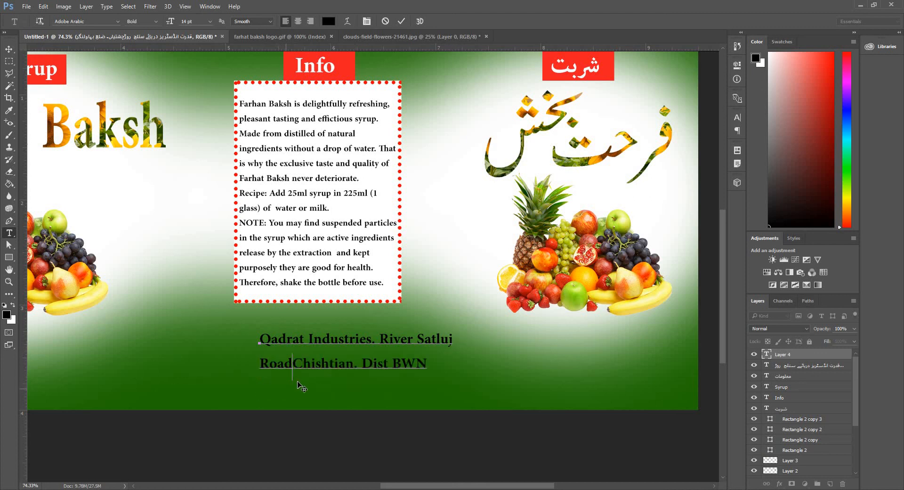
Move the English address text slightly left and up beneath the Info box.
left_click(9, 49)
left_click_drag(356, 343, 320, 334)
key("z")
right_click(306, 223)
left_click(327, 230)
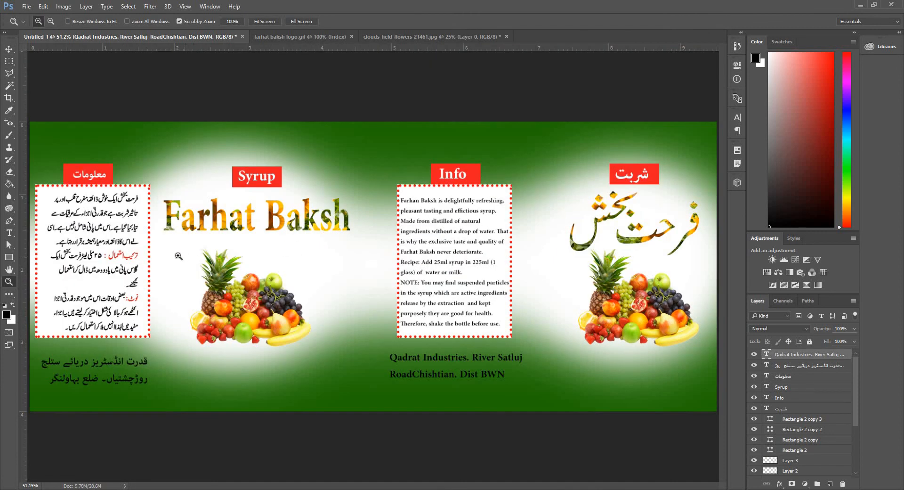
key("v")
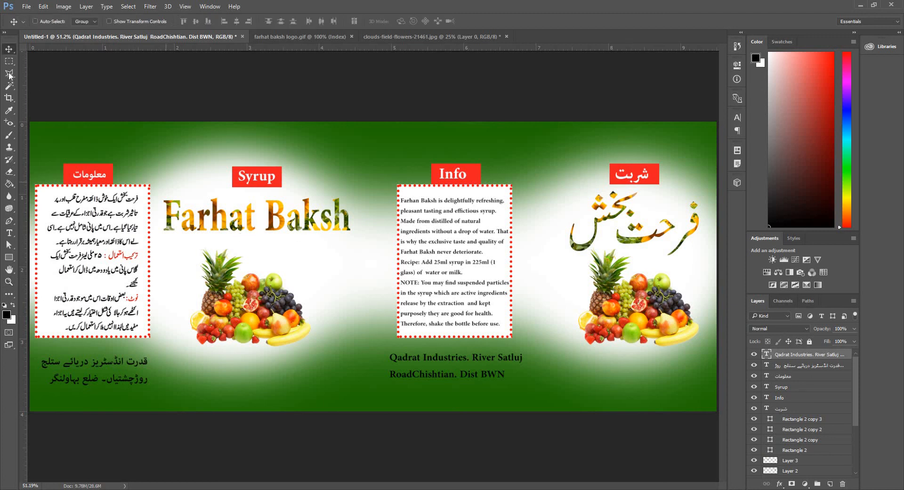
left_click(36, 21)
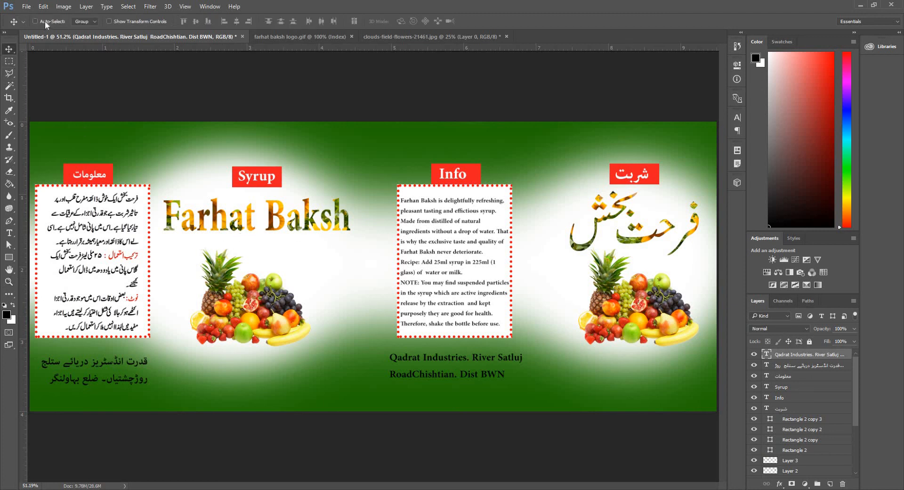
left_click(281, 219)
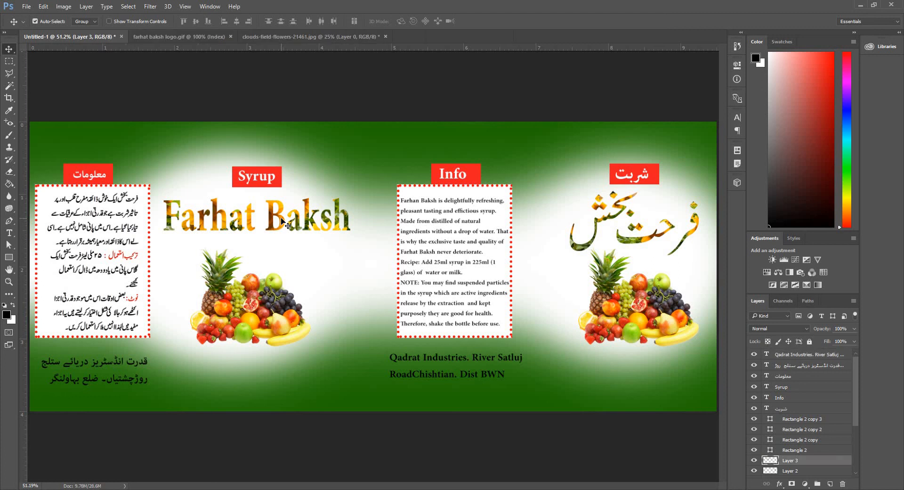
right_click(782, 463)
left_click(809, 37)
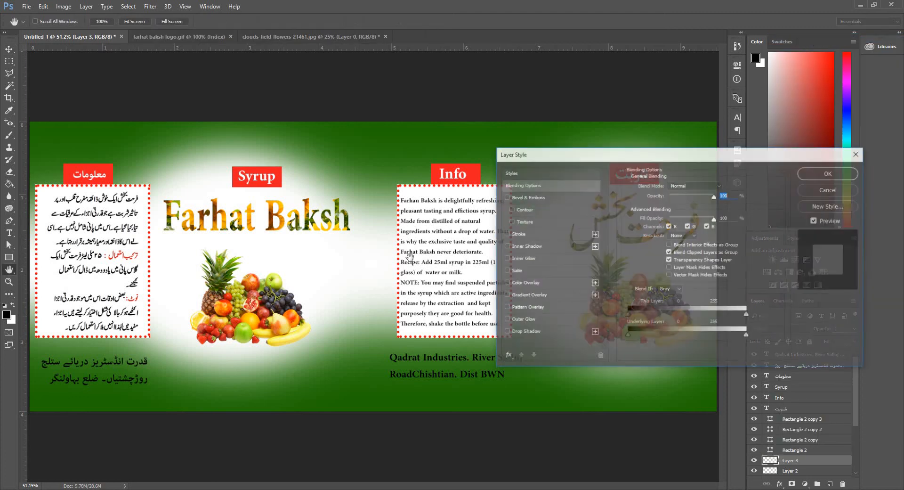
left_click(506, 197)
left_click(815, 172)
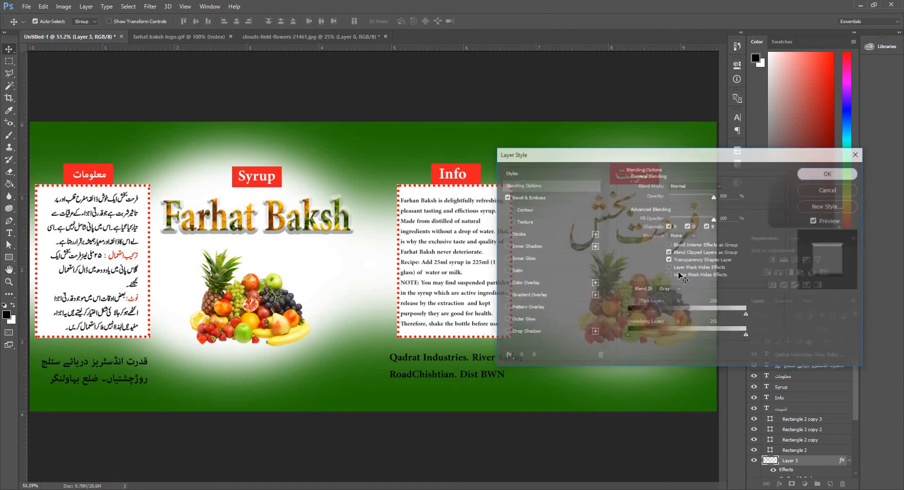
Apply a Bevel & Emboss layer style to the Urdu title layer beneath it.
key("alt+bracketleft")
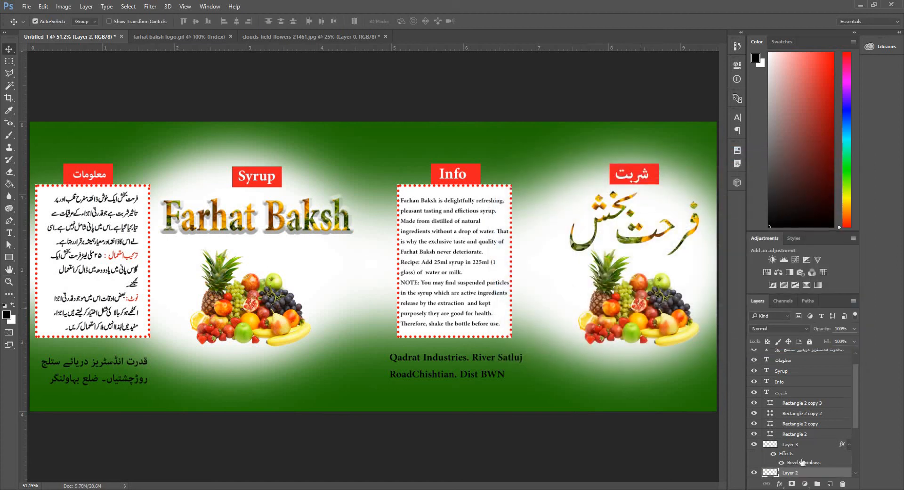
right_click(785, 473)
left_click(829, 51)
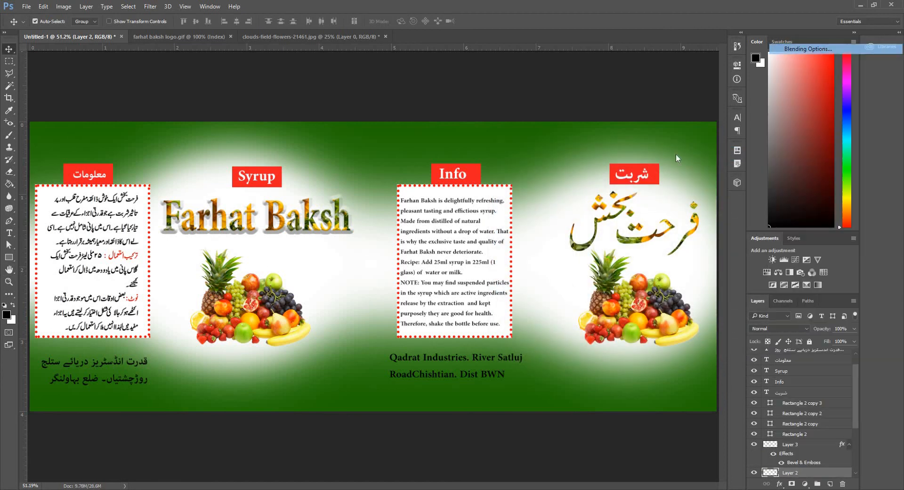
left_click(523, 197)
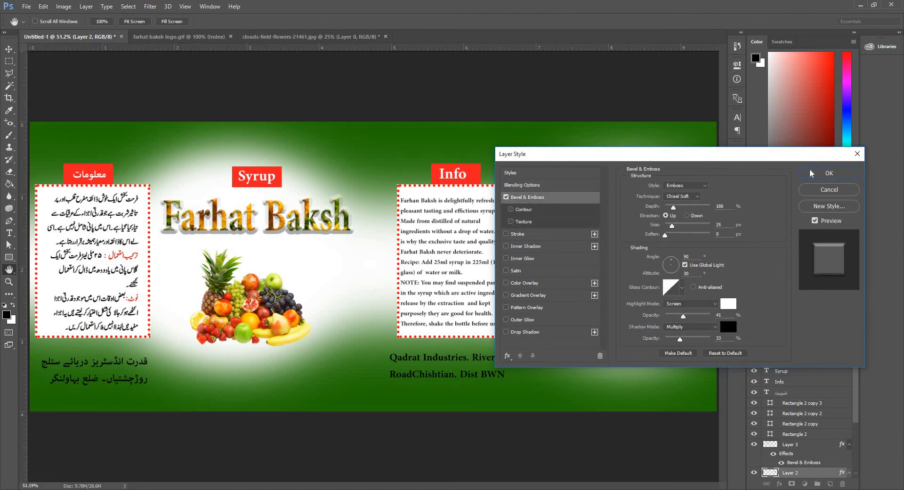
left_click(820, 177)
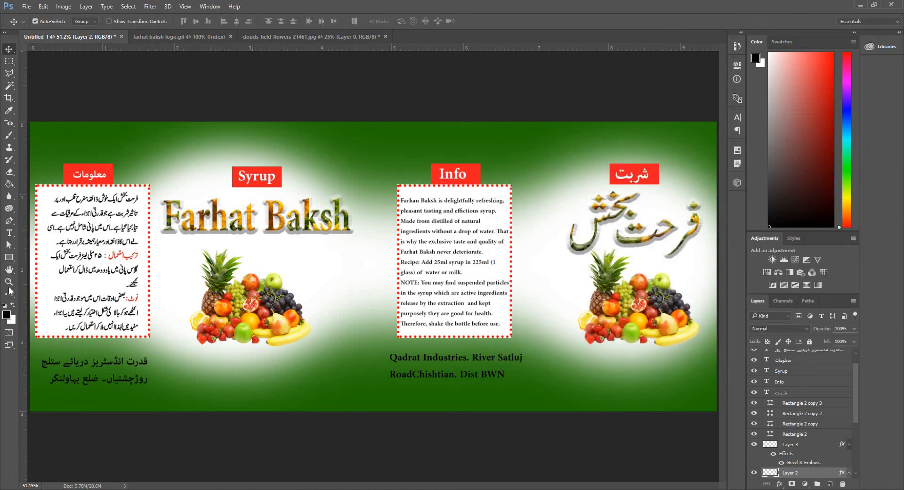
Inspect the embossed English and Urdu titles across the whole banner.
scroll(50, 252, "up", 3)
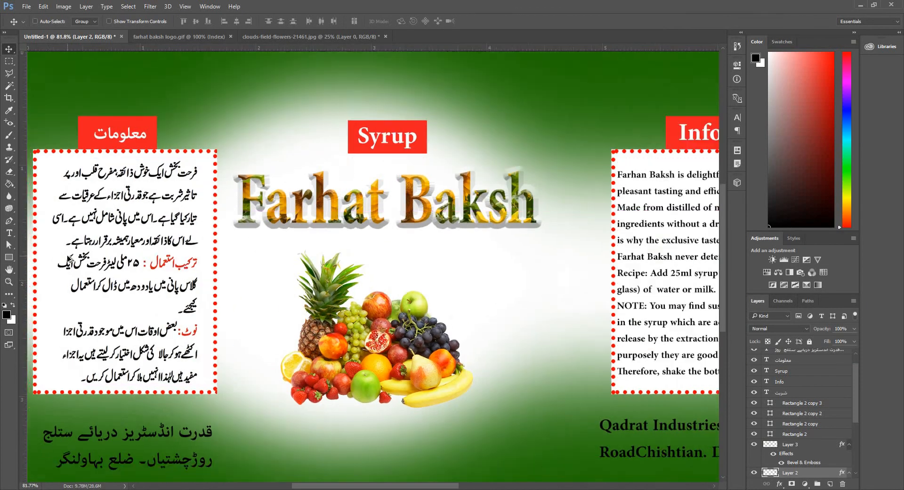
scroll(68, 259, "down", 1)
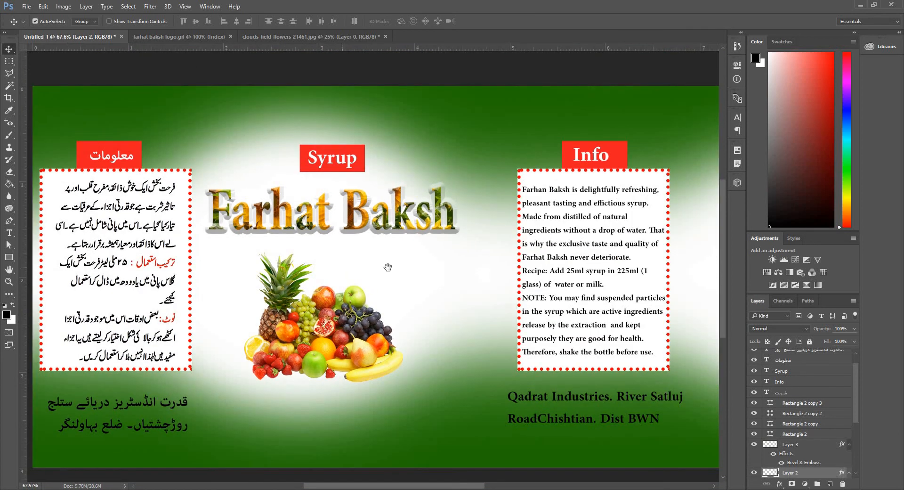
mouse_move(366, 271)
left_mouse_down()
mouse_move(234, 274)
mouse_move(348, 280)
mouse_move(205, 282)
left_mouse_up()
left_click_drag(314, 281, 208, 280)
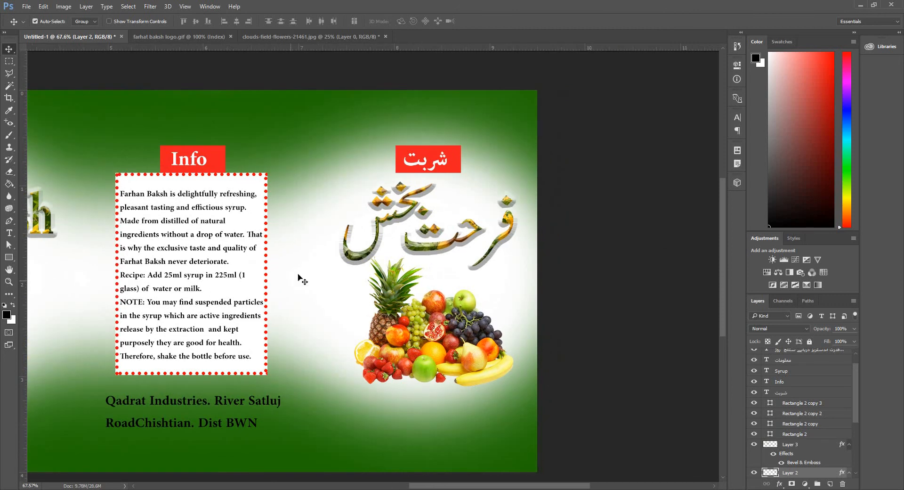
scroll(418, 260, "up", 5)
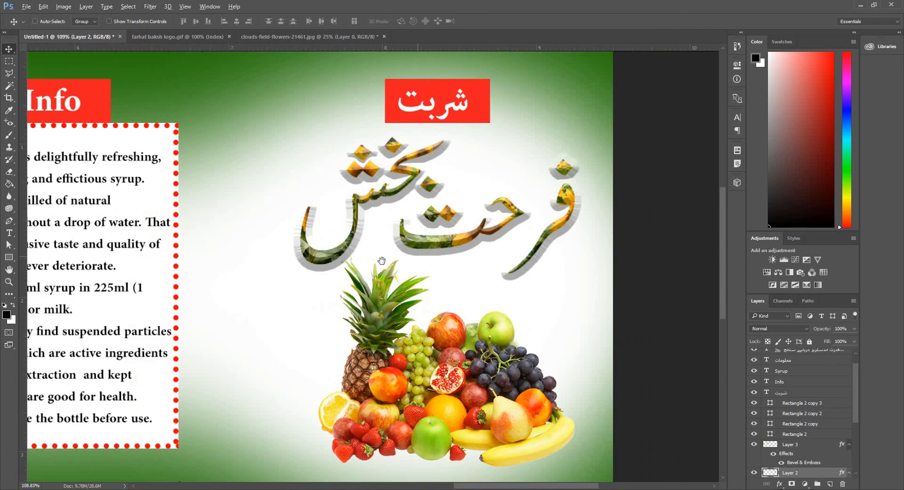
key("z")
scroll(349, 260, "down", 1)
right_click(321, 174)
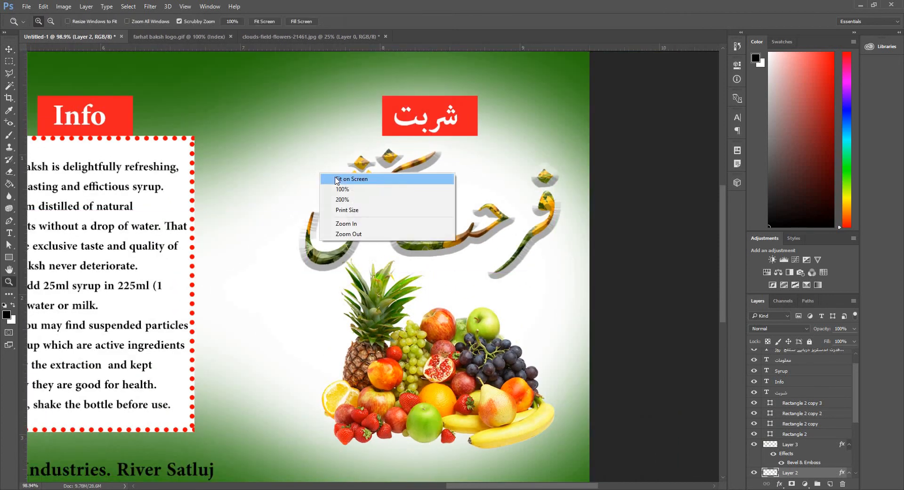
left_click(337, 179)
scroll(371, 266, "down", 1)
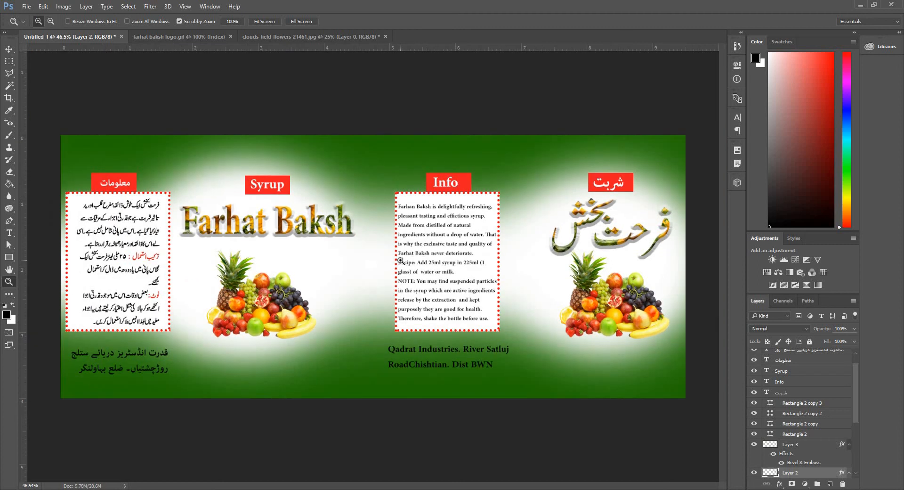